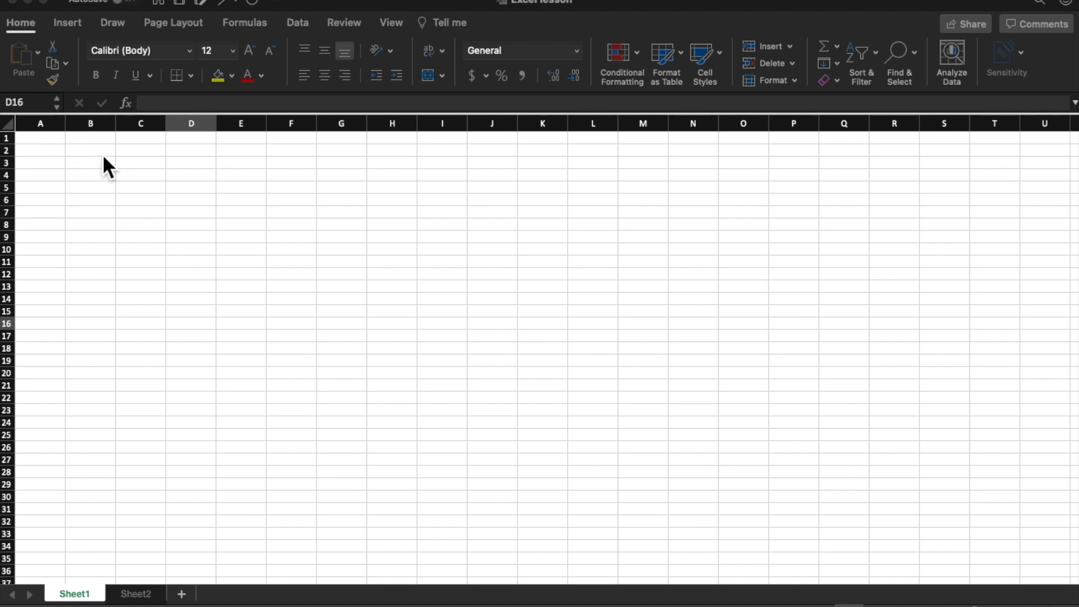
click(87, 147)
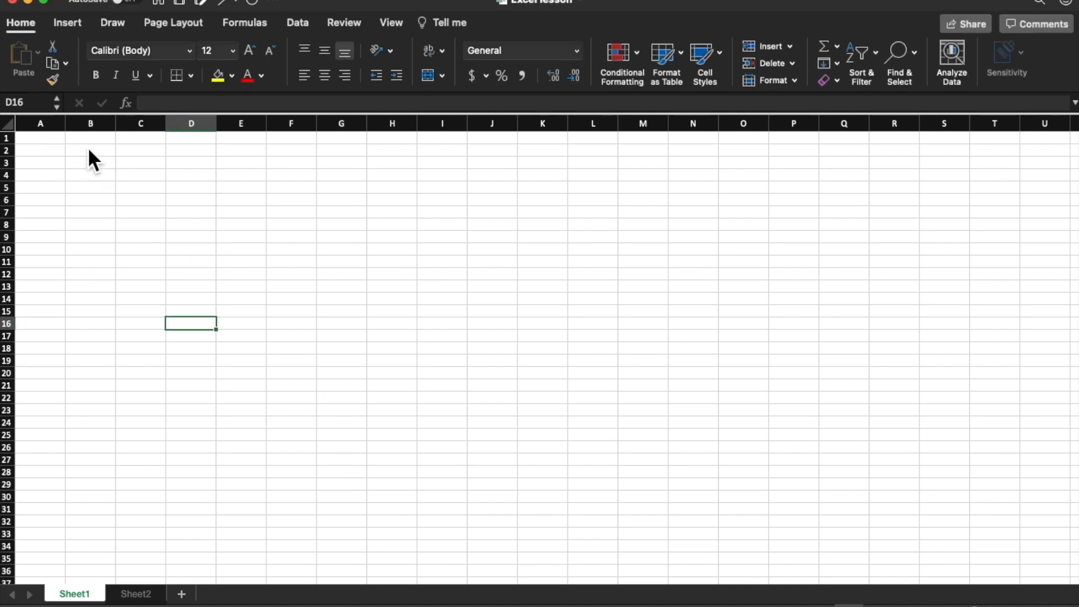
click(87, 148)
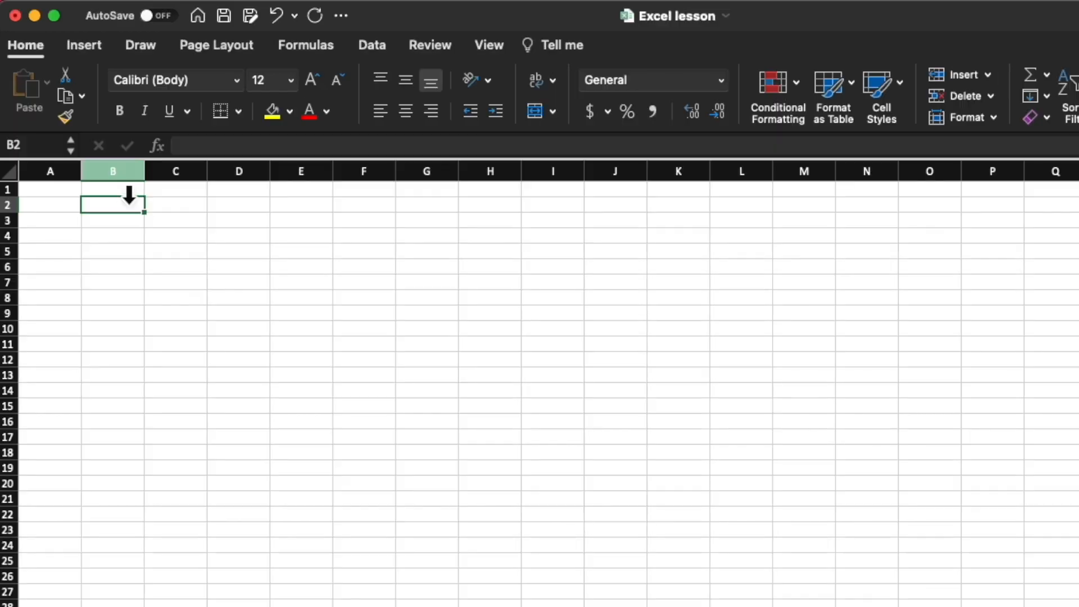
click(113, 171)
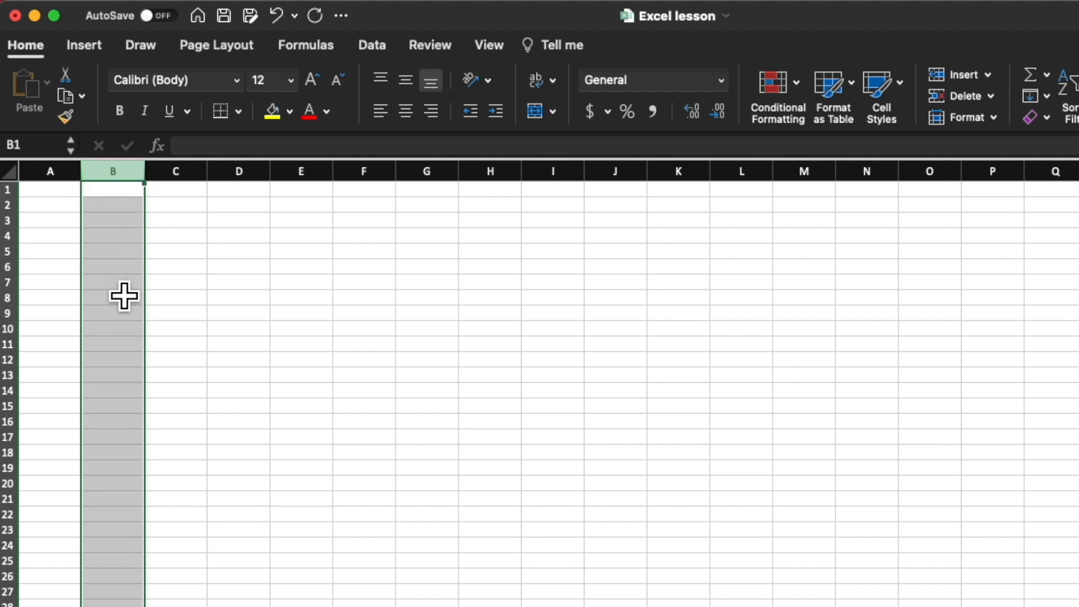
click(243, 241)
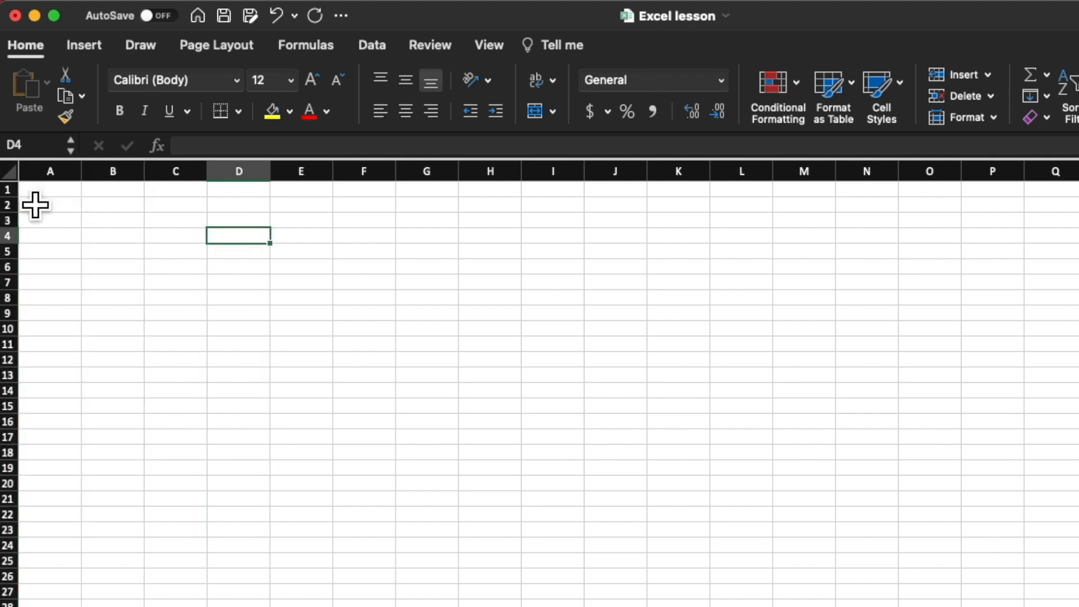
click(14, 190)
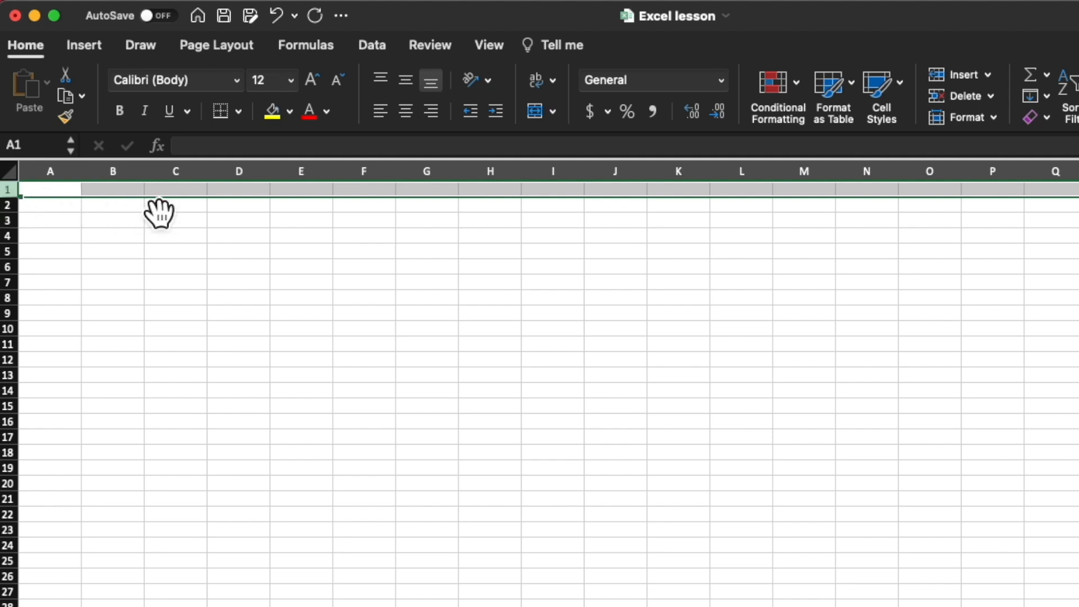
Step: Enter the column headings Date in B2 and Description in C2
click(129, 223)
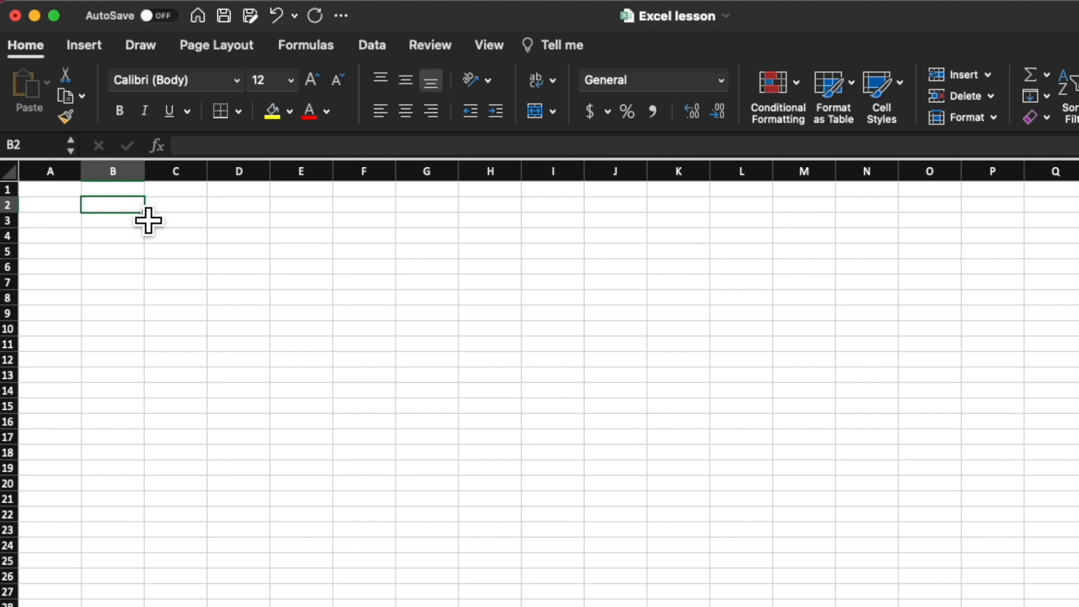
text(Date)
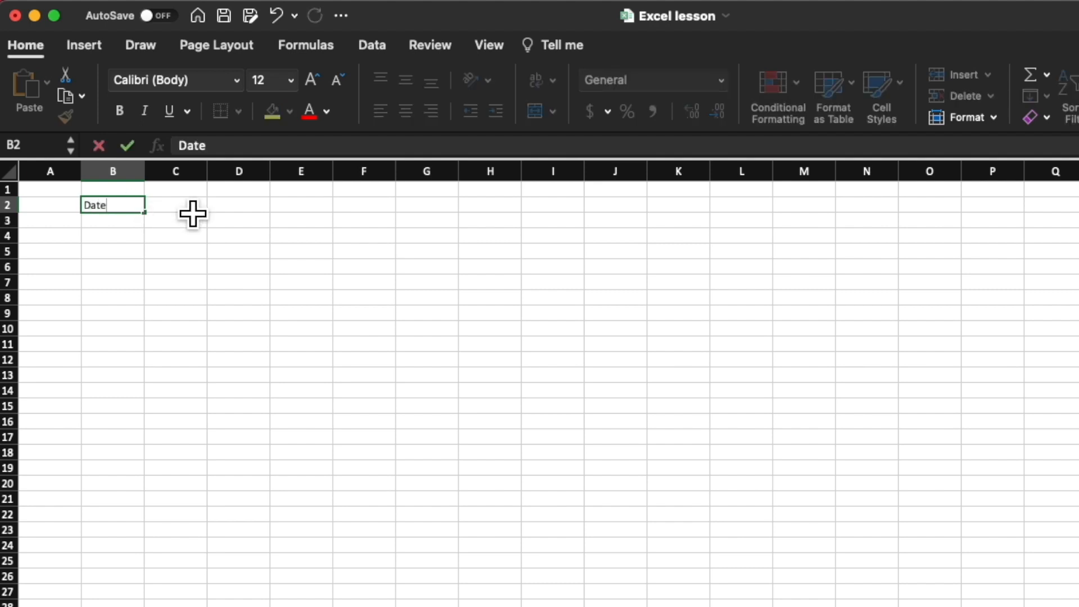
key(Tab)
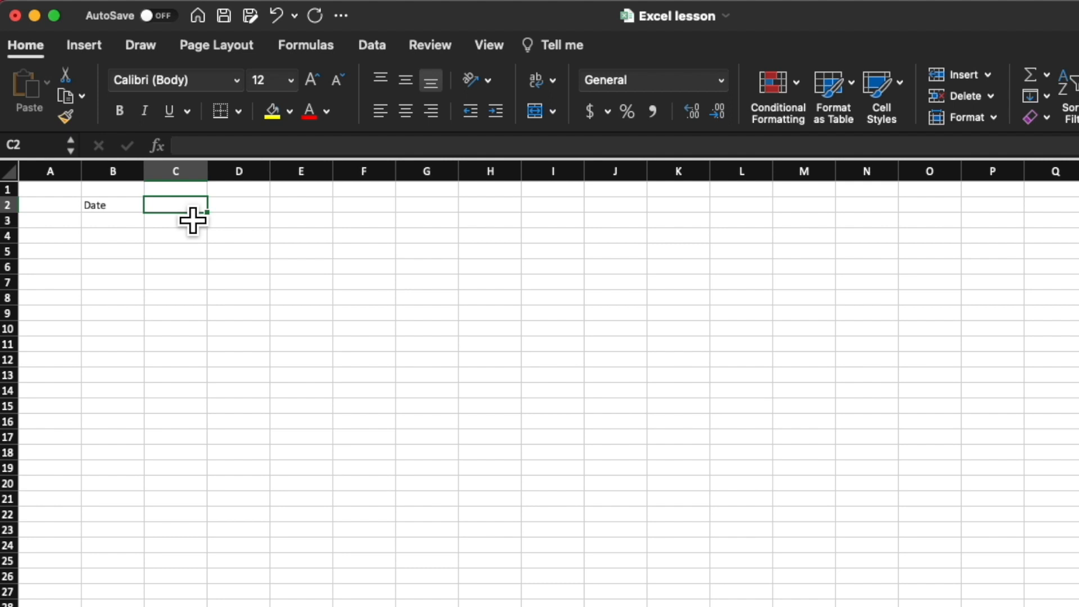
text(De)
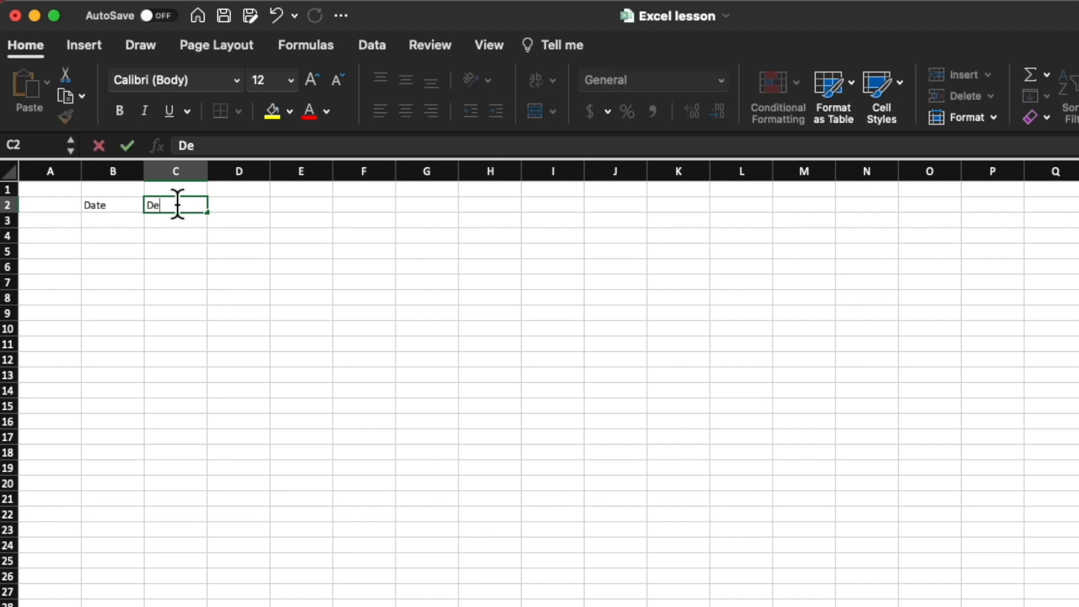
text(scriotion)
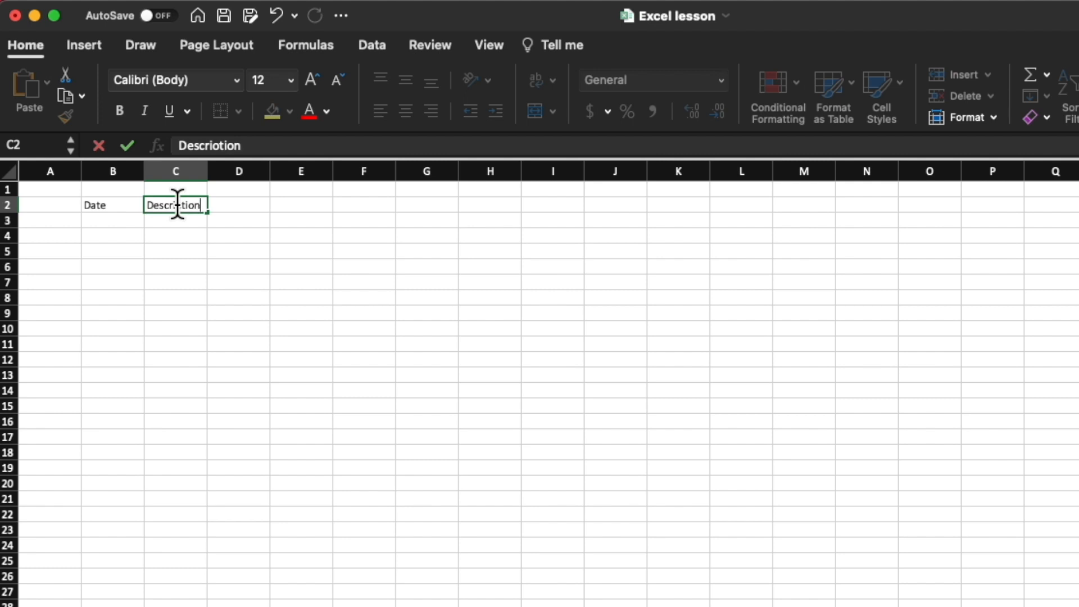
key(Return)
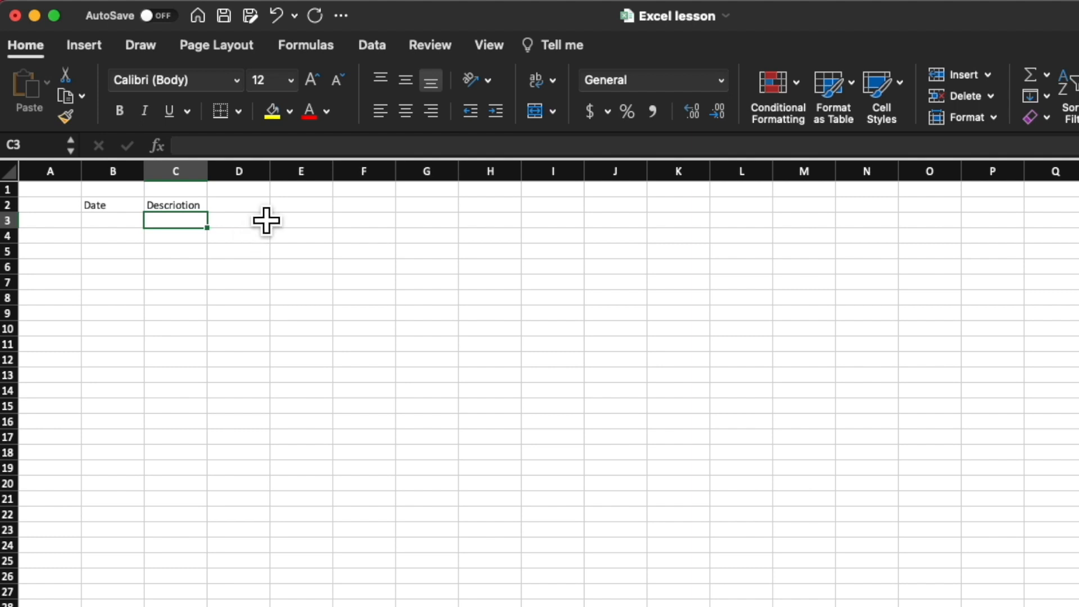
click(202, 216)
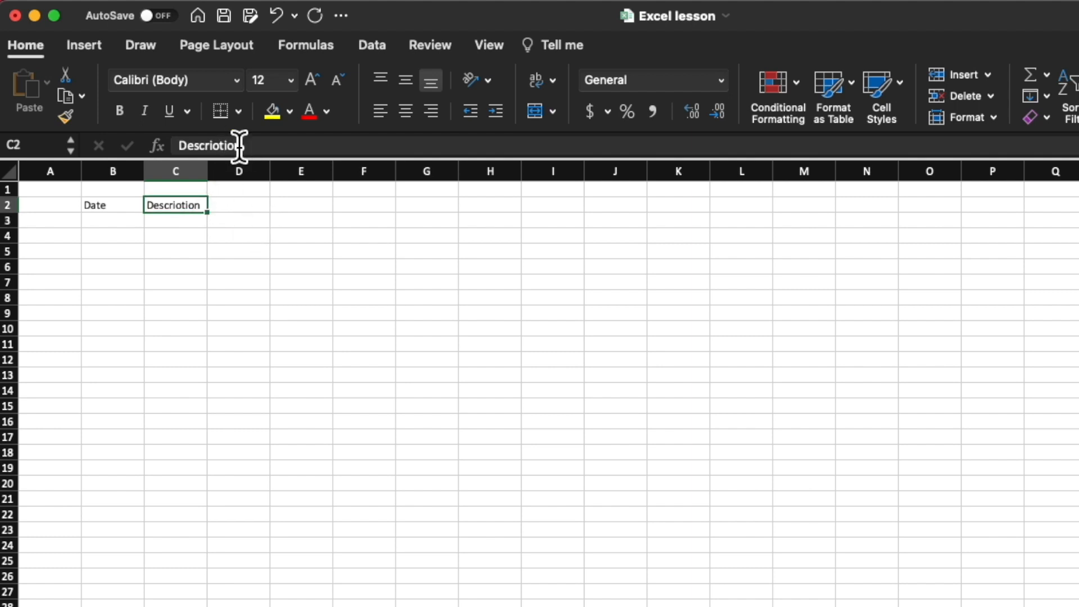
click(220, 145)
key(BackSpace)
text(p)
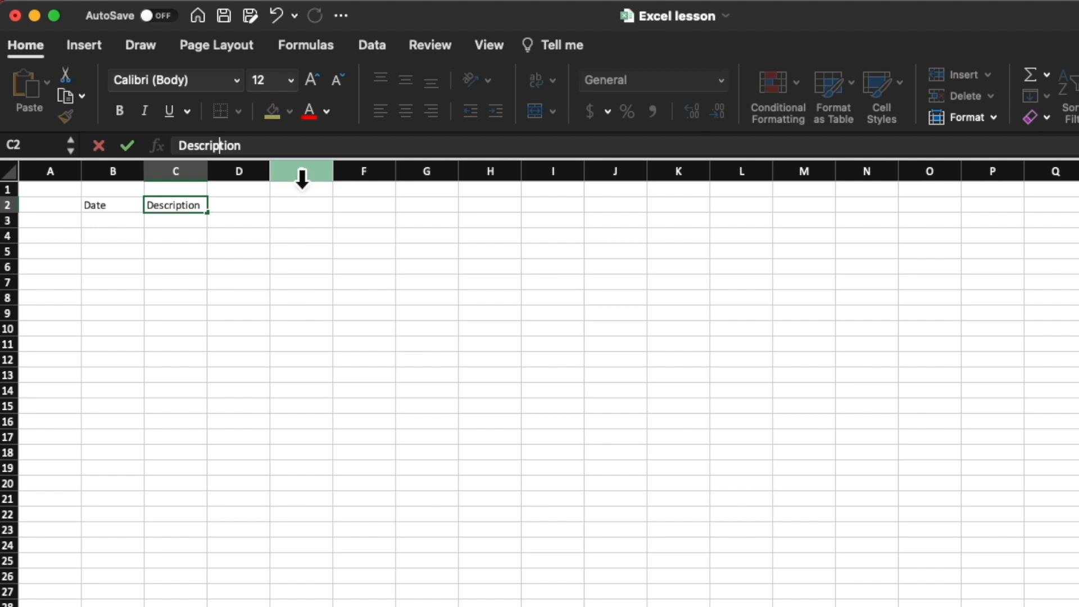
key(Return)
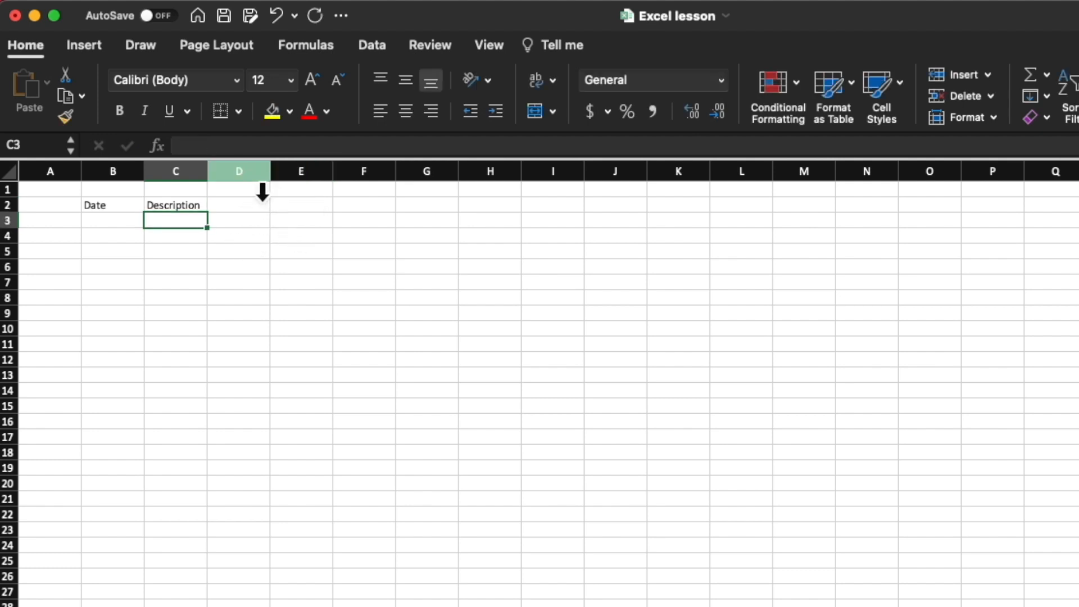
Step: Leaving column D empty, enter the headings Sales in E2 and Expenses in G2
click(241, 173)
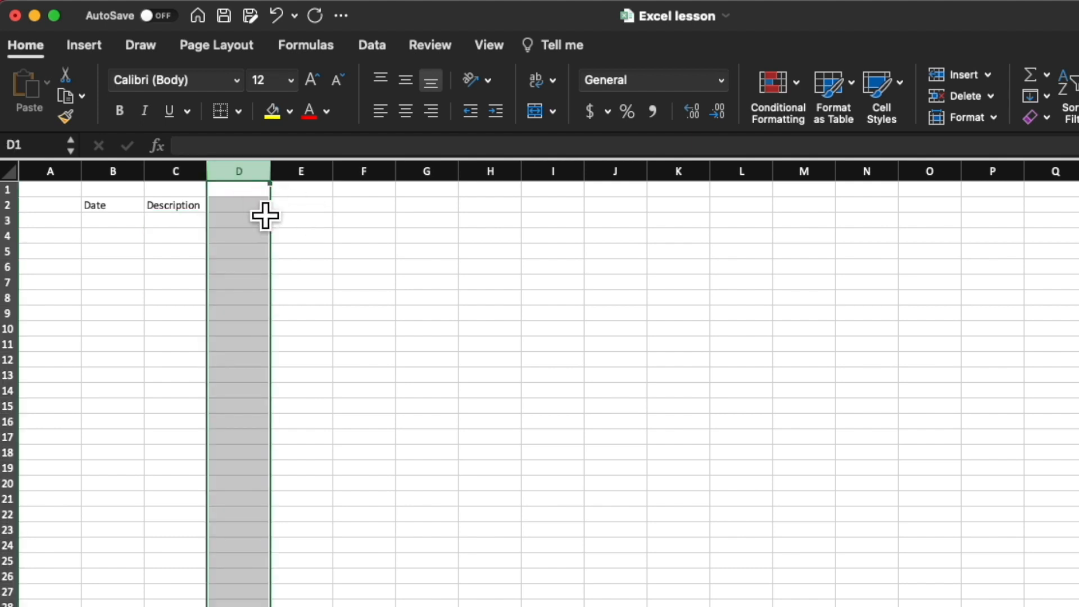
click(325, 218)
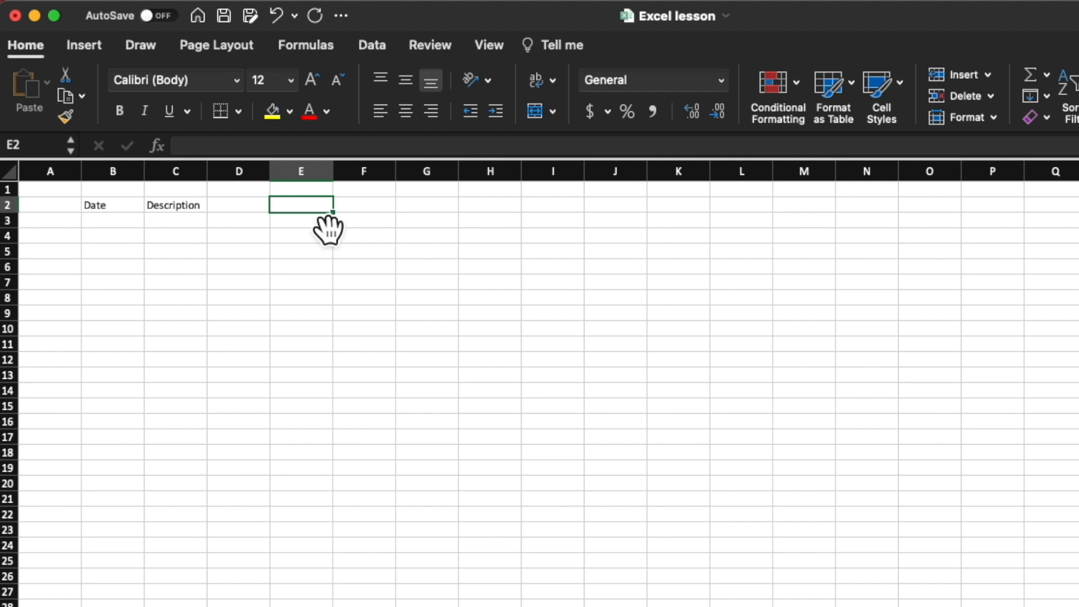
text(Sales)
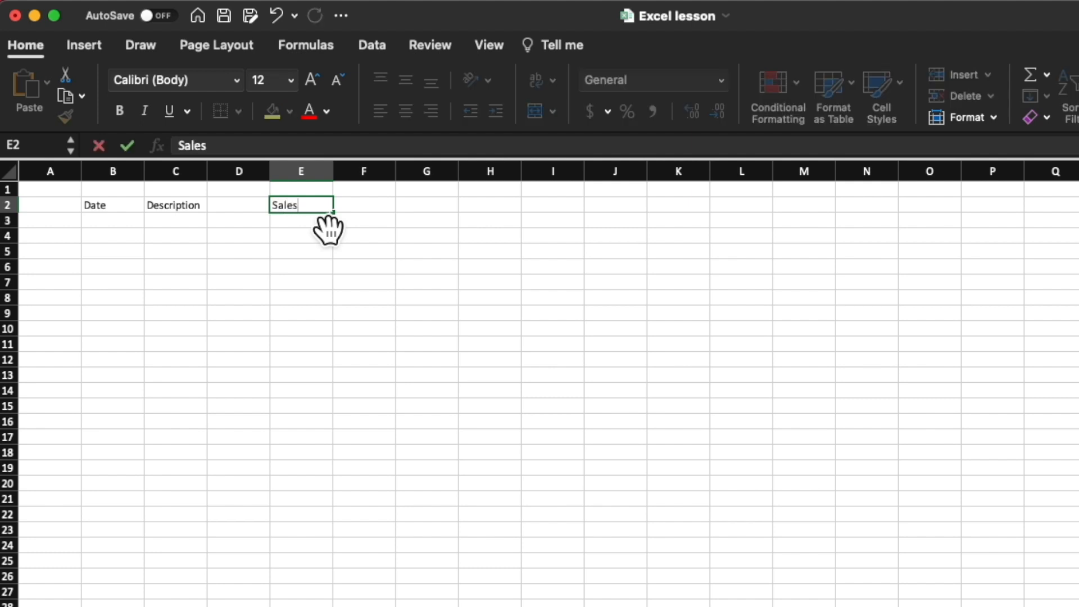
key(Tab)
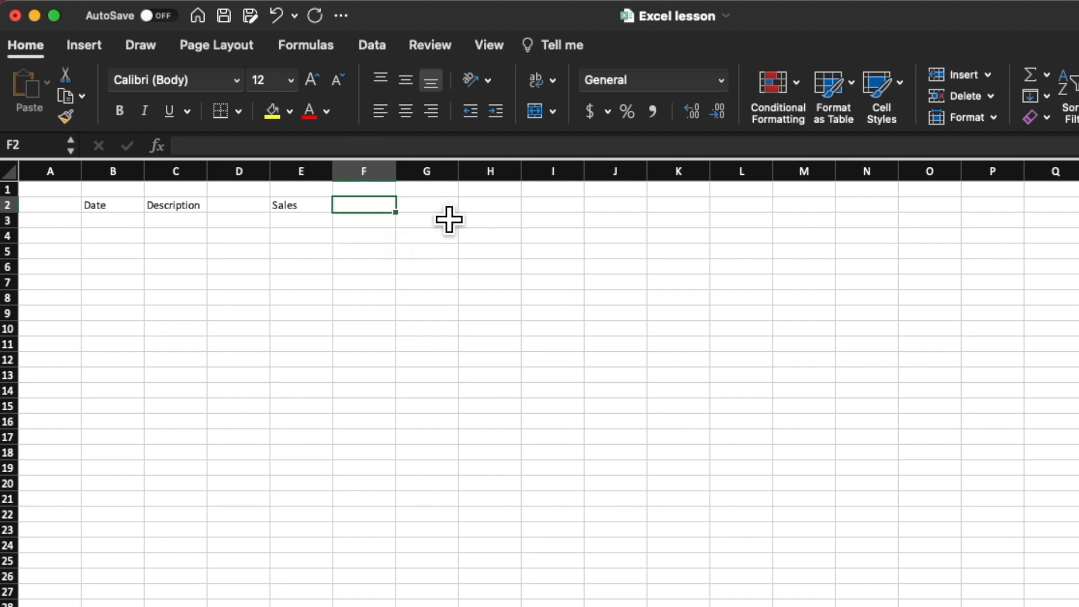
key(Tab)
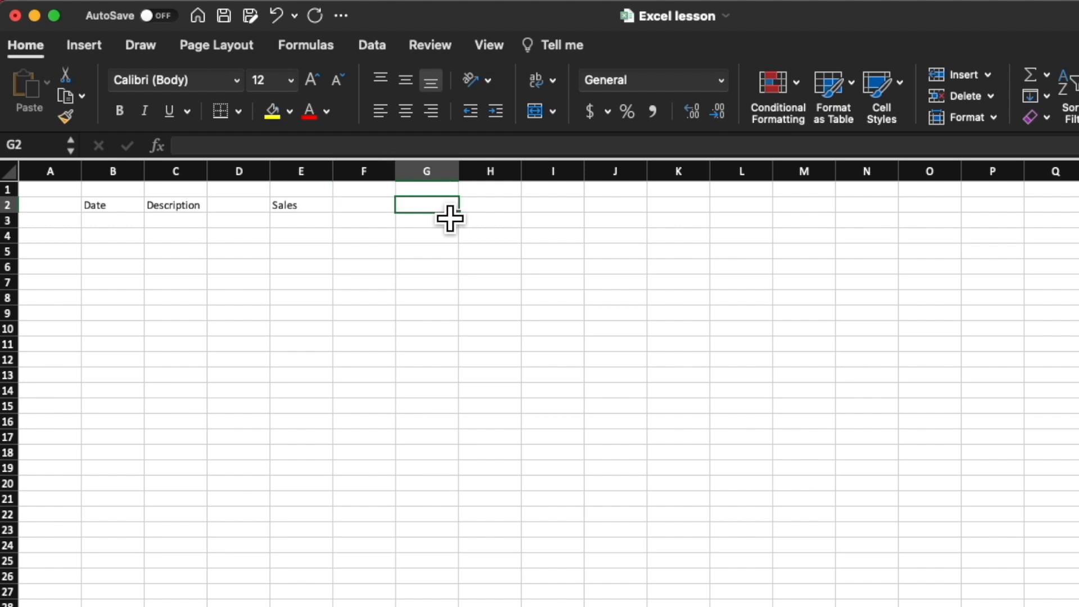
text(Expen)
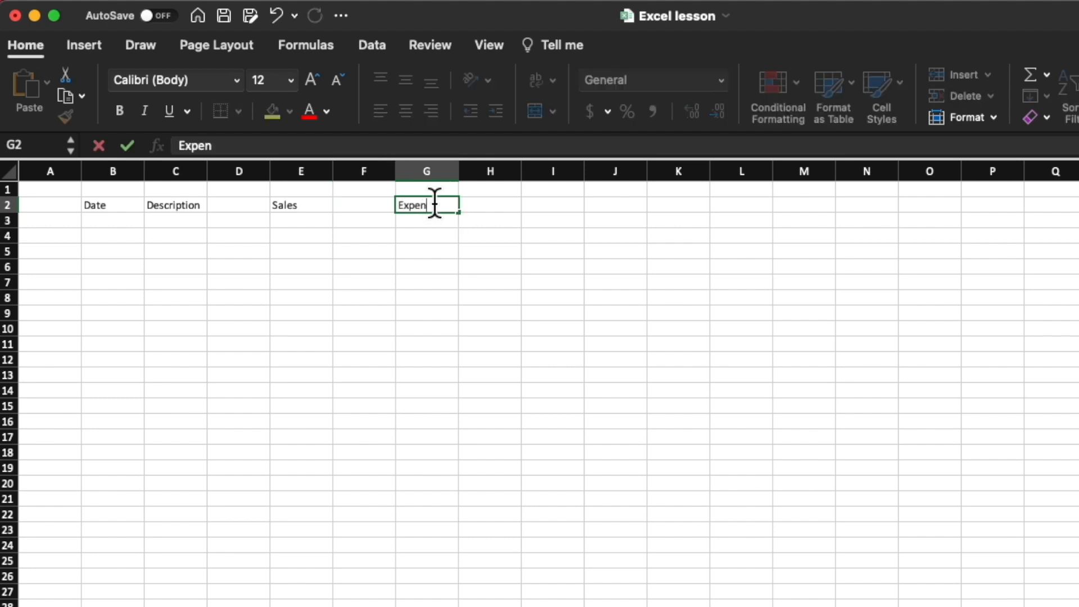
text(ses)
click(572, 304)
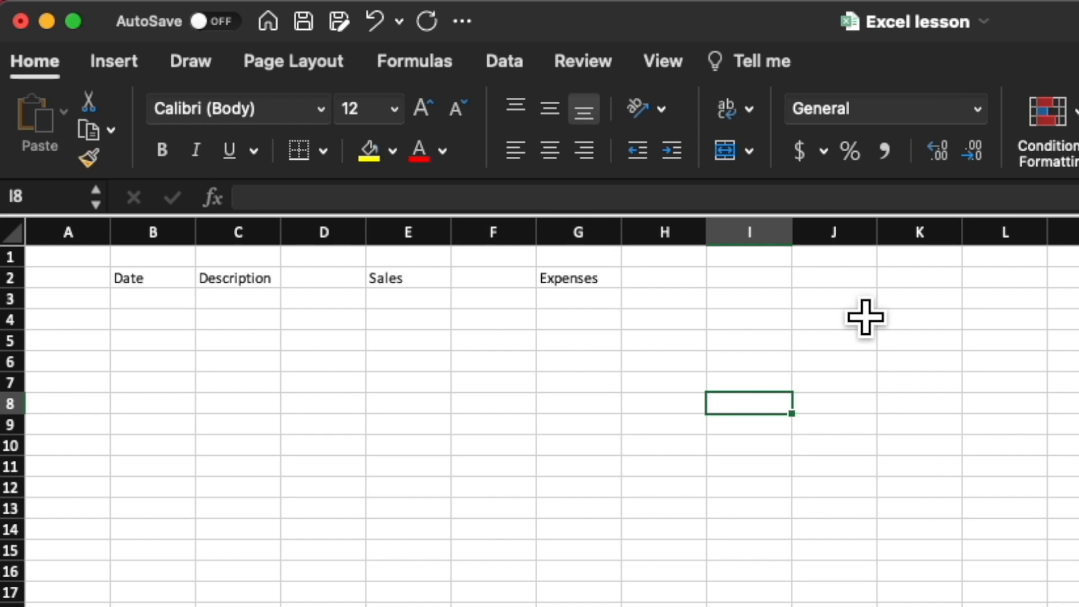
Step: Record the first sale in row 4 with the date May 3, the description 1 Milk and a sales amount of 50
click(171, 325)
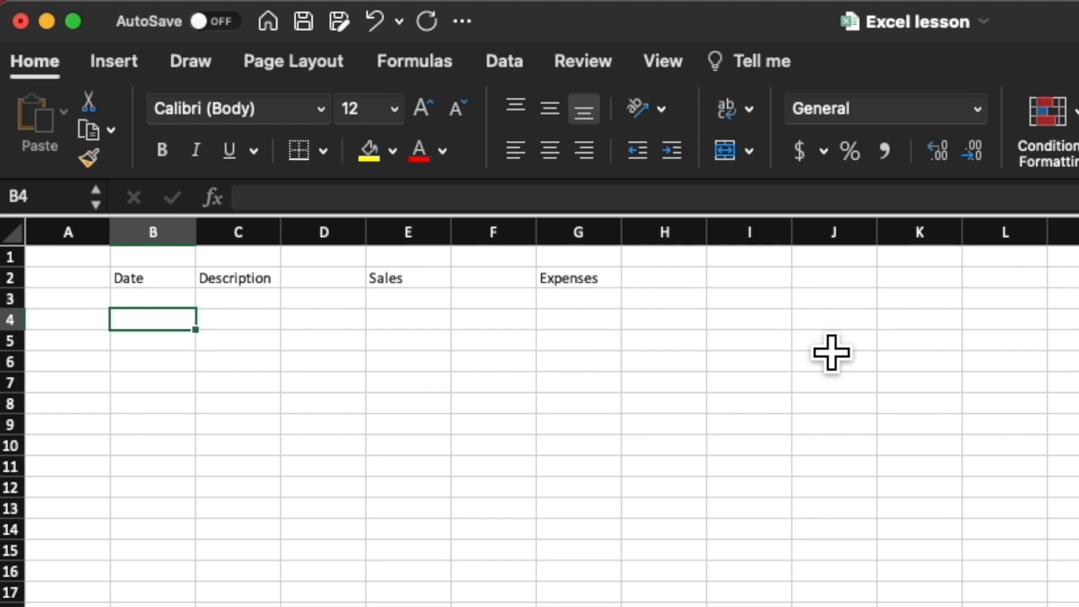
text(May 3)
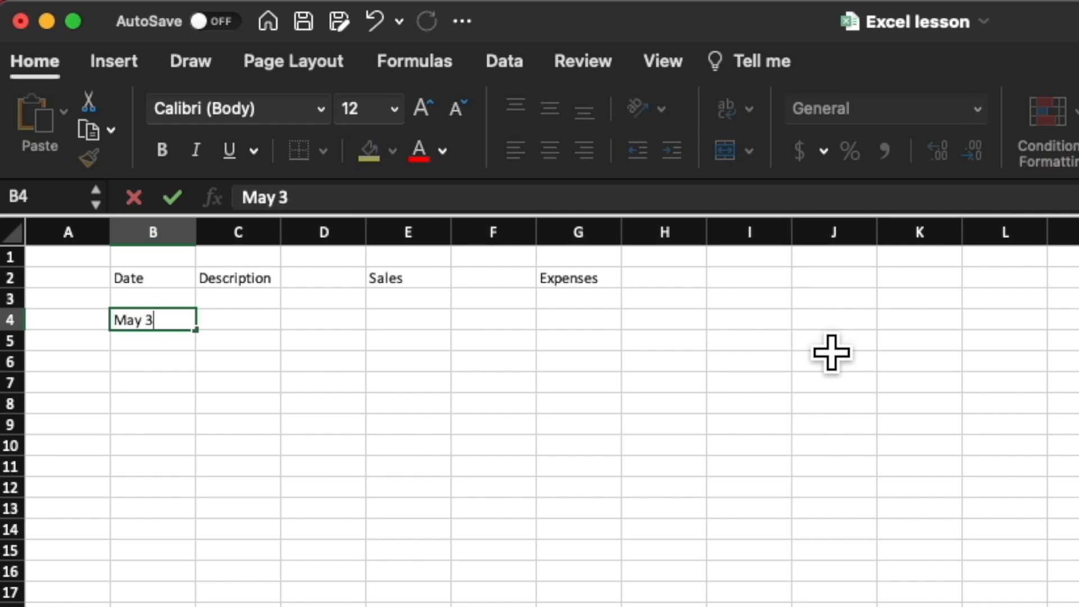
key(Tab)
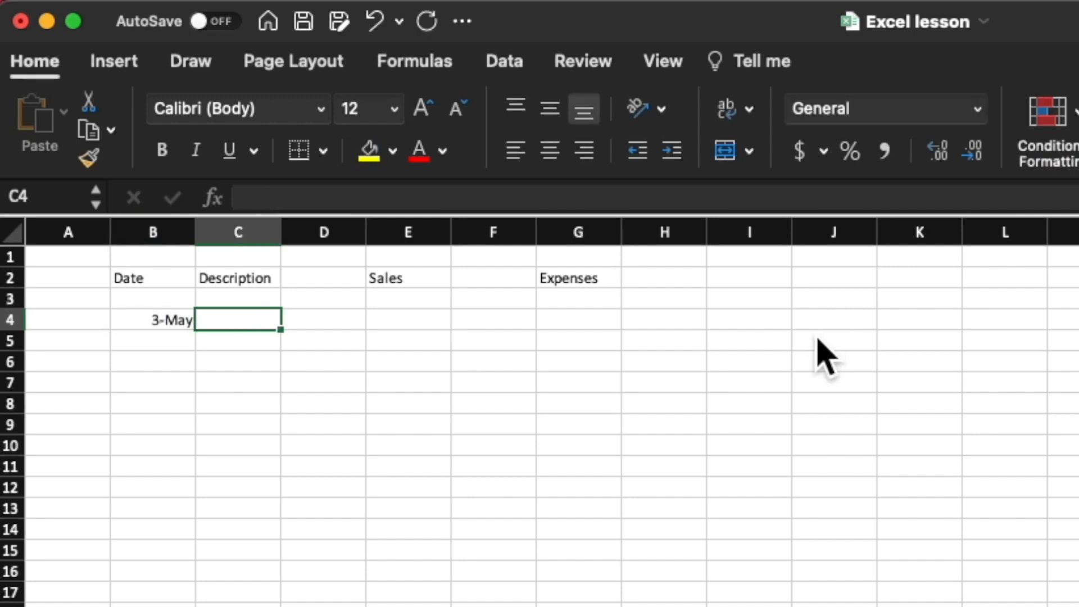
key(Left)
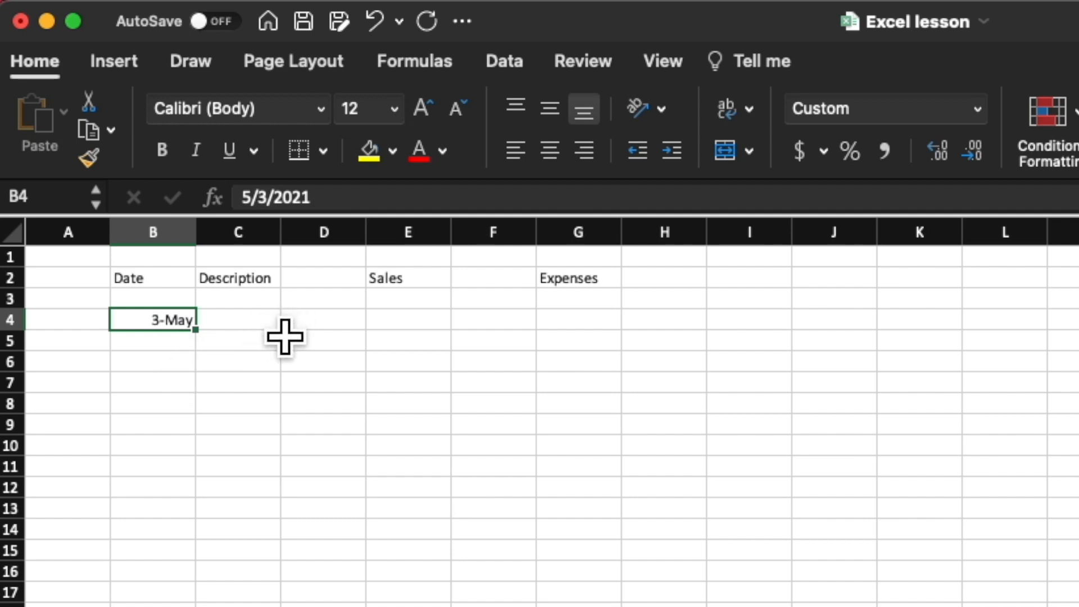
key(Tab)
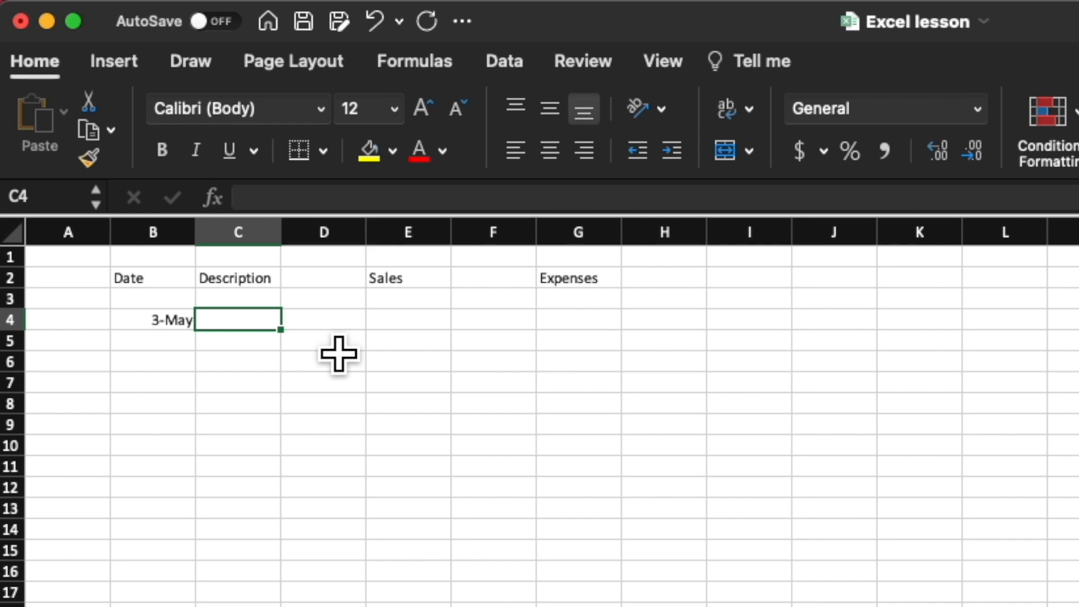
text(1 Milk)
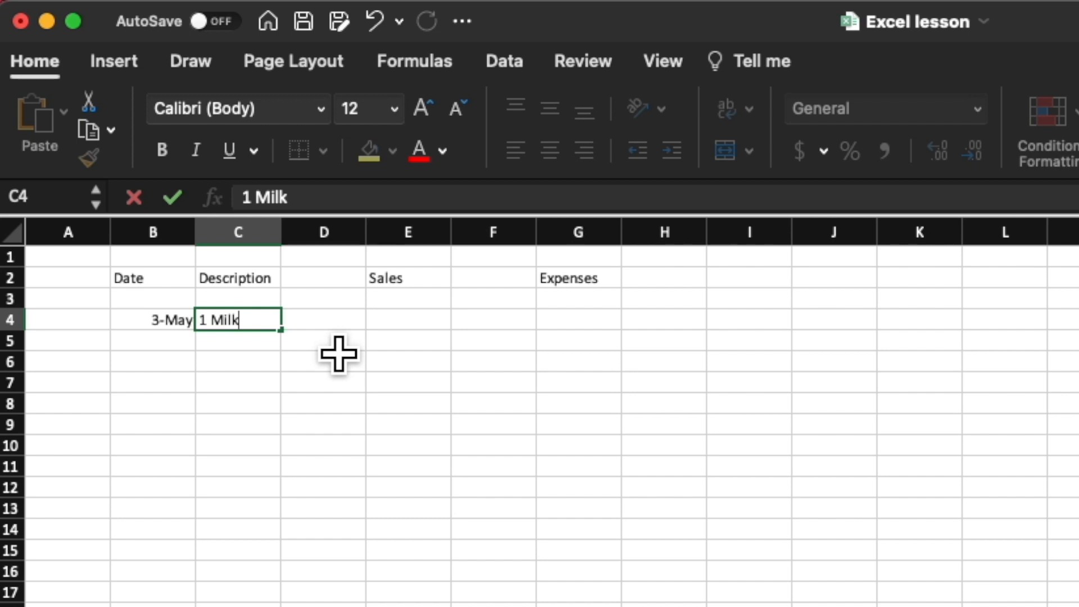
key(Tab)
key(Tab)
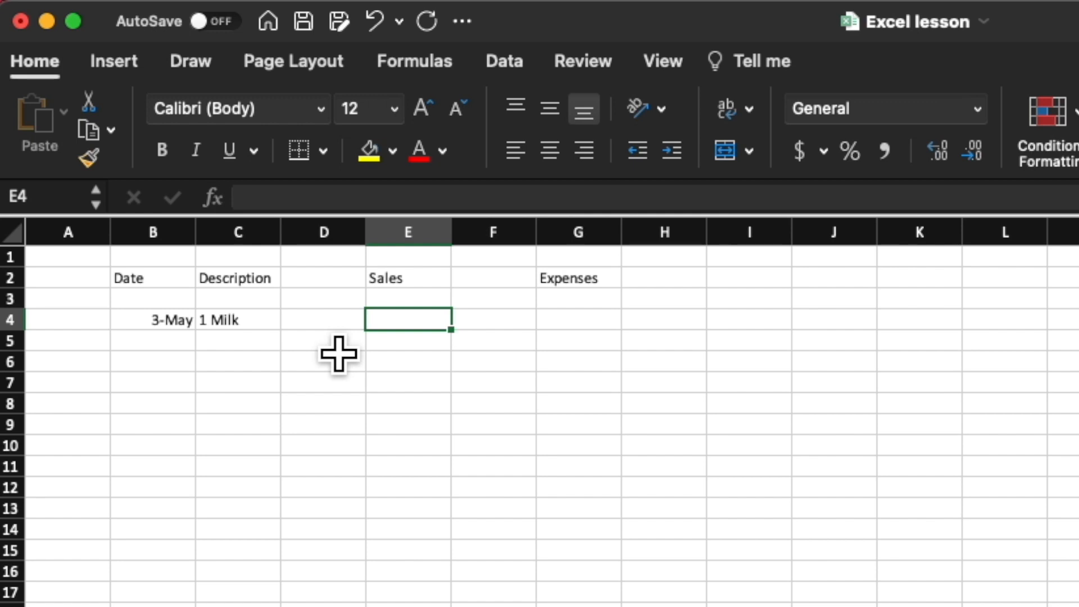
text(50)
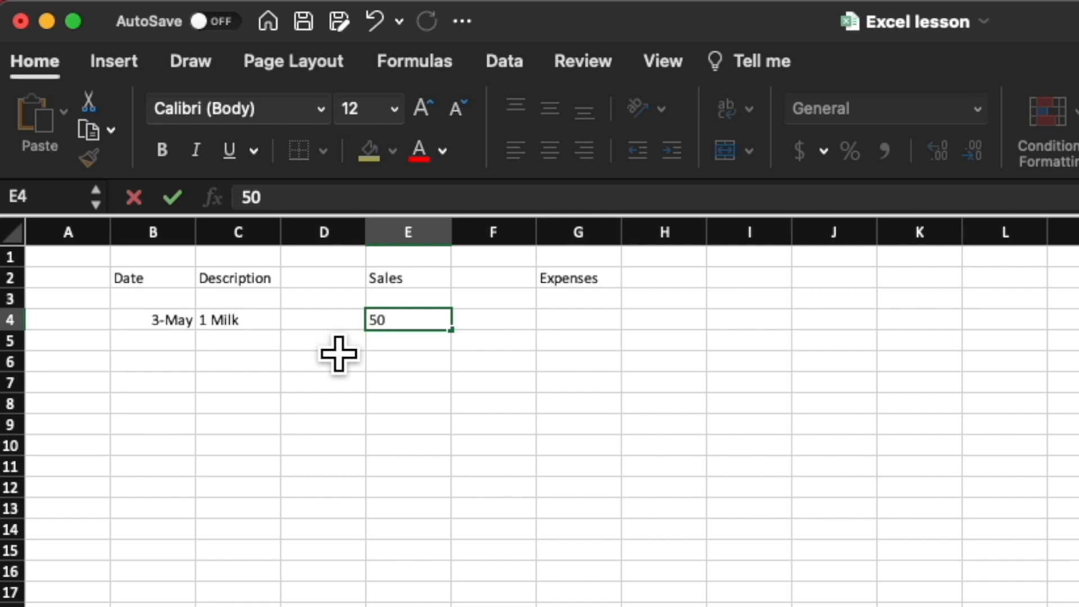
key(Tab)
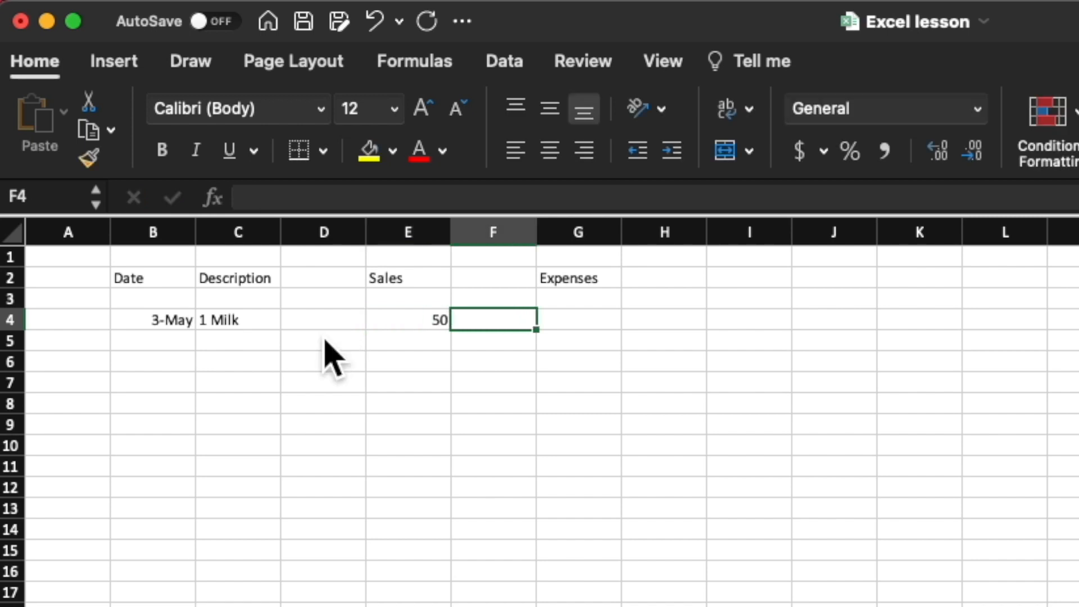
Step: Record the second sale in row 5 with the date May 3, the description 2 coca cola and a sales amount of 200
click(186, 344)
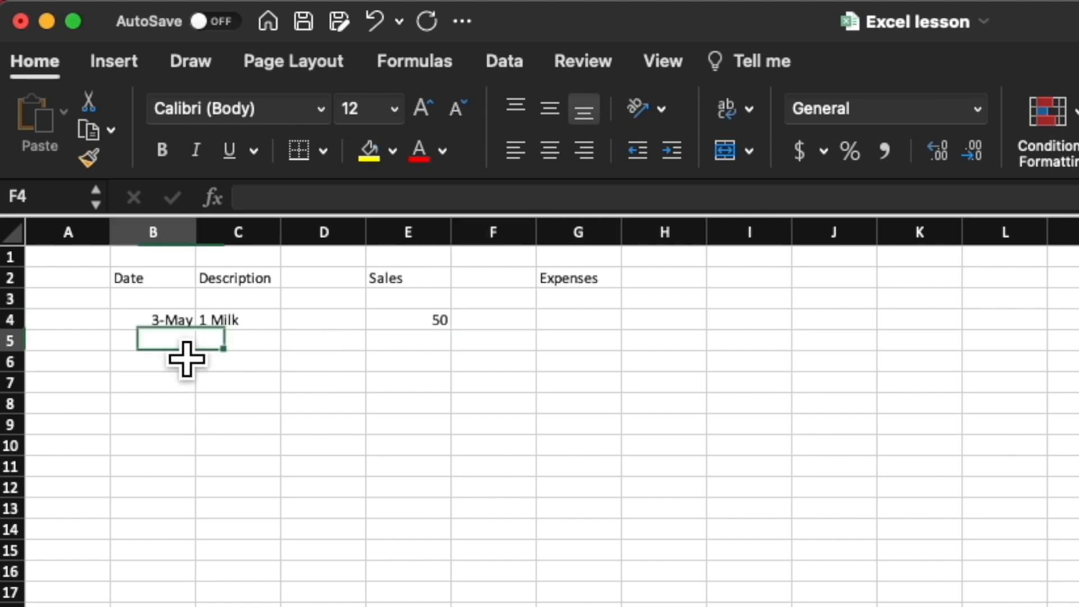
text(may 3)
key(Return)
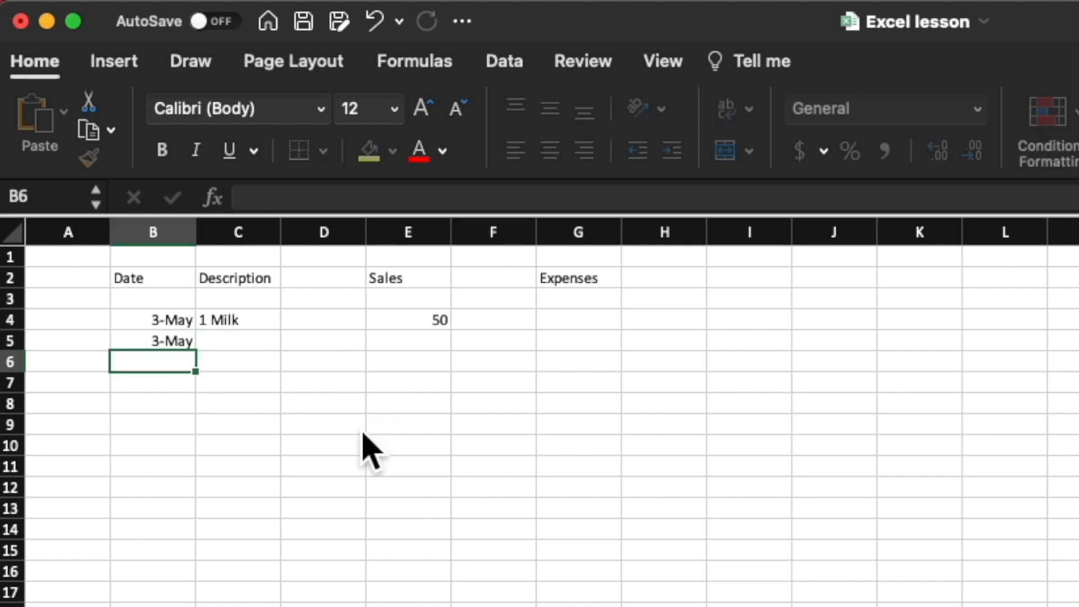
click(267, 341)
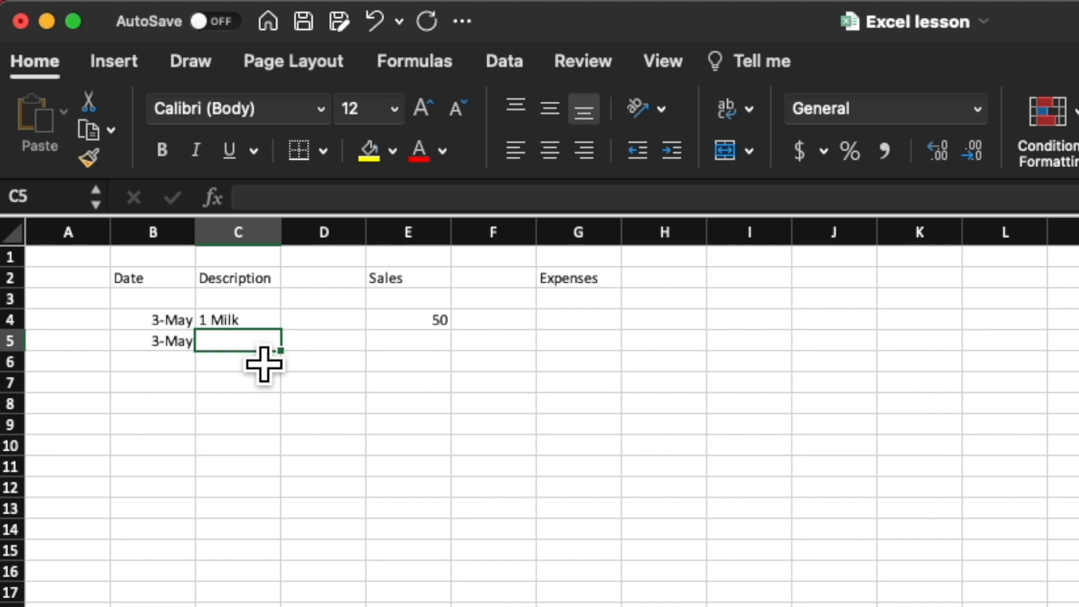
text(2 coca cola)
key(Tab)
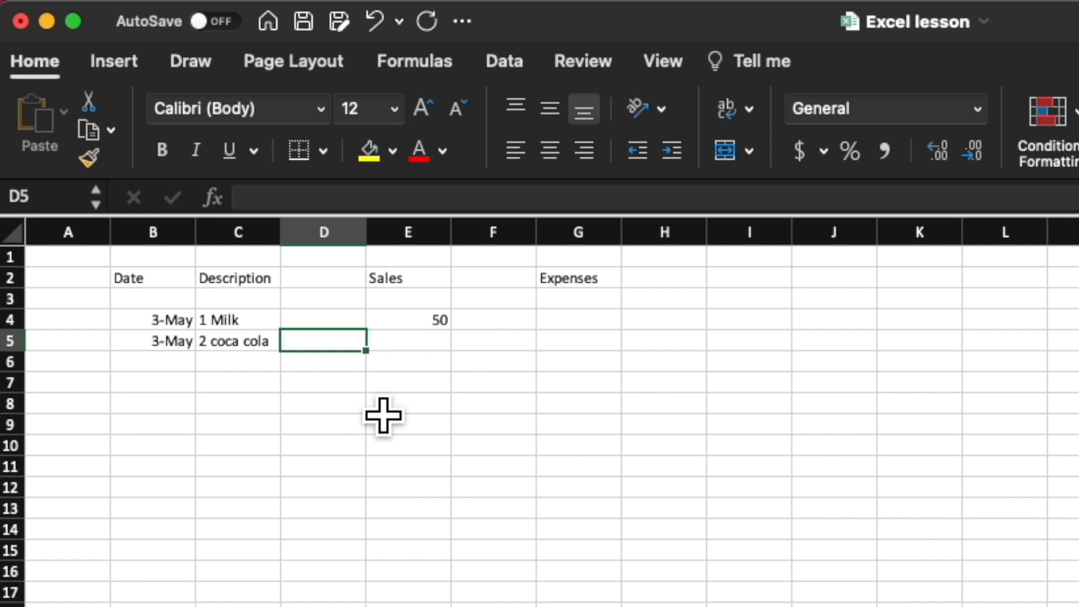
key(Tab)
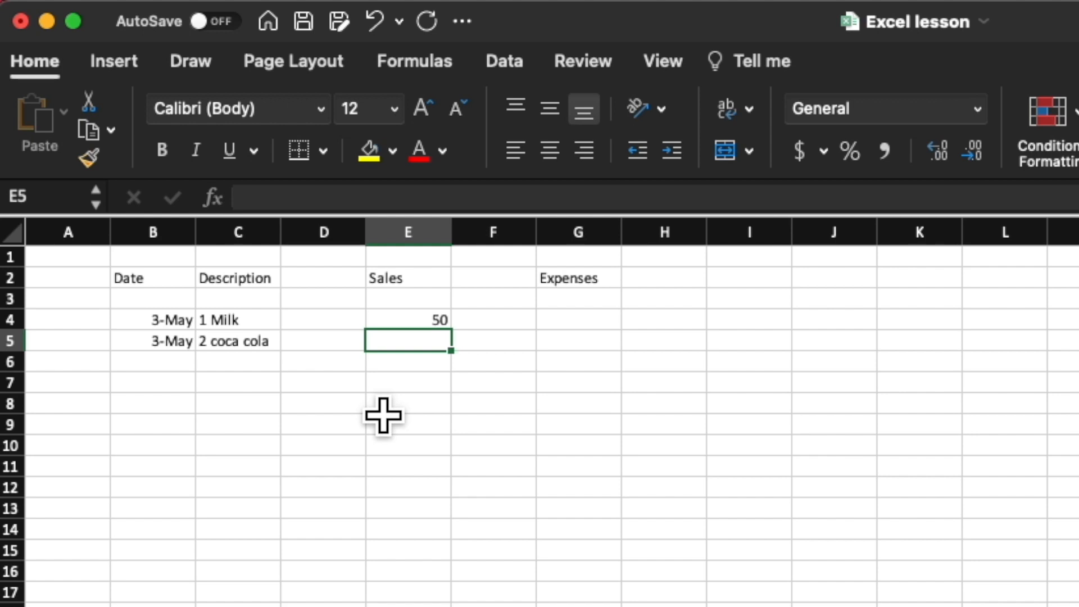
text(200)
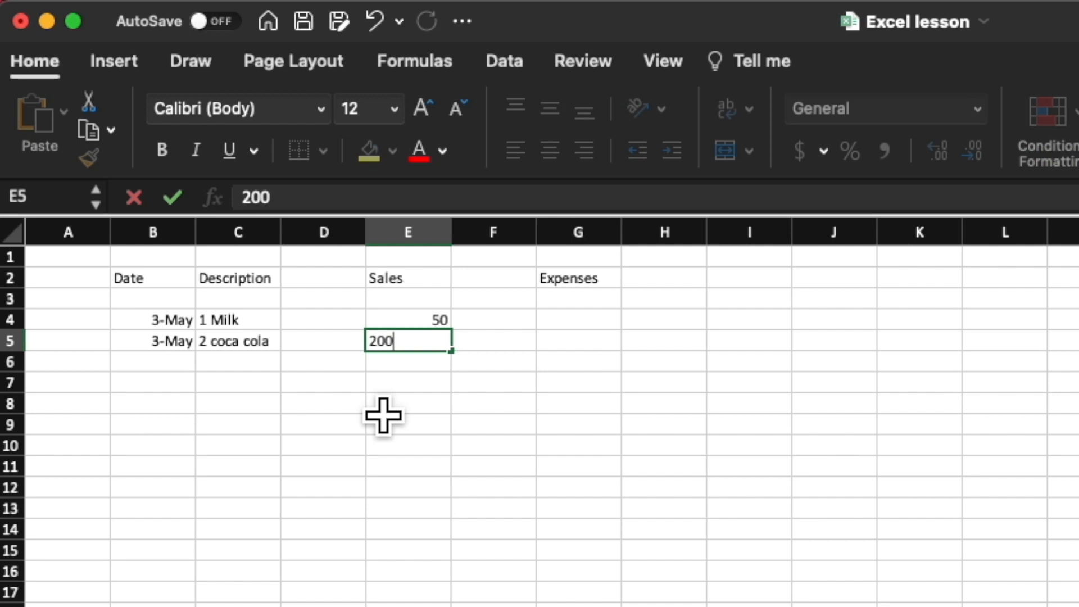
key(Return)
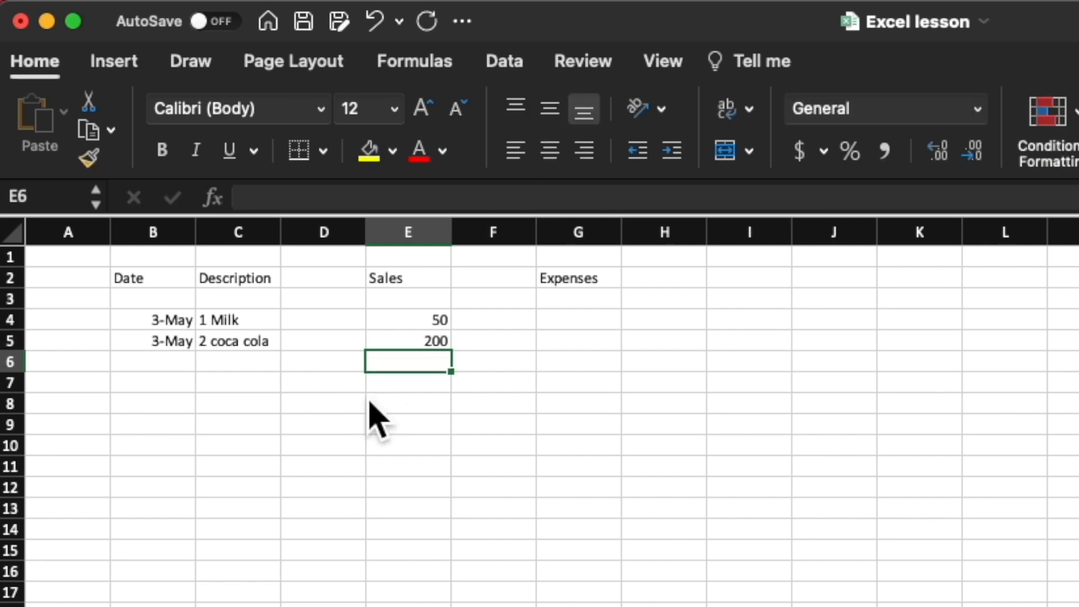
Step: Record an expense in row 6 with the date May 3, the description Shop rent and an expense amount of 500
click(169, 364)
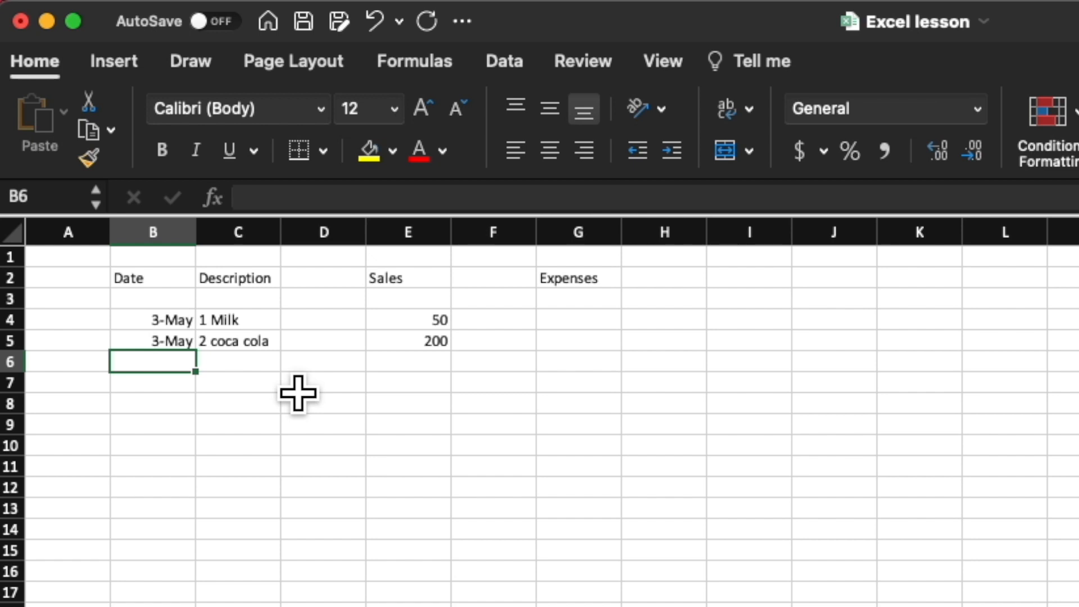
text(May 3)
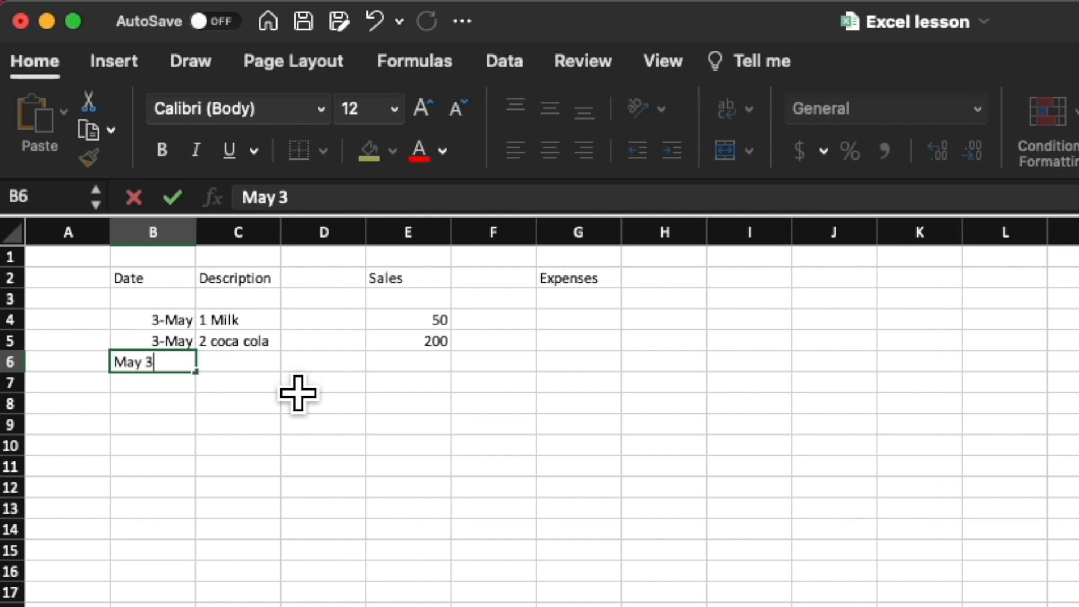
click(278, 369)
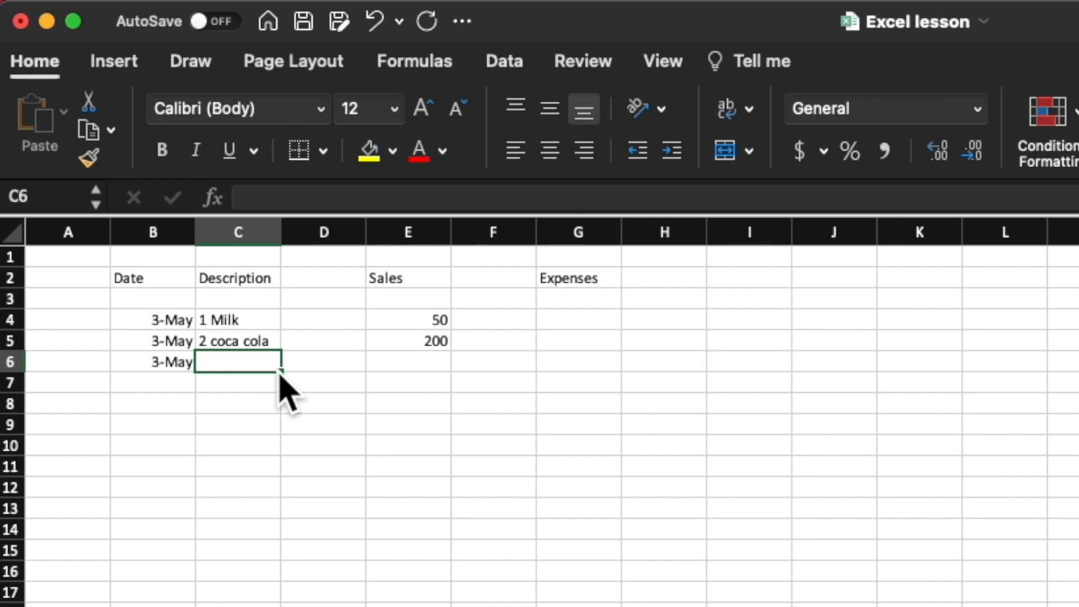
text(Shop rent)
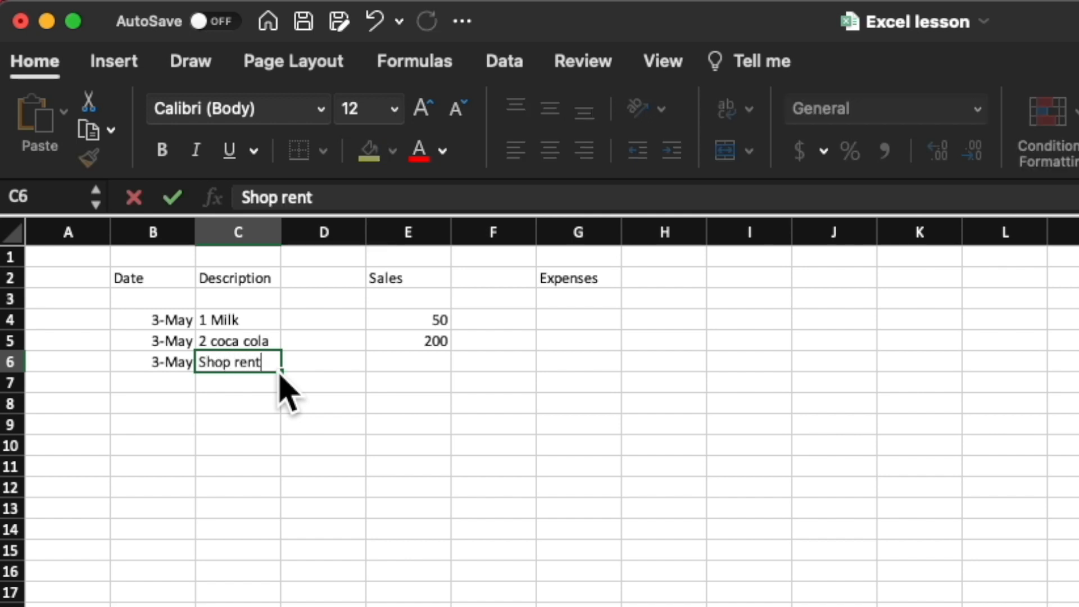
key(Tab)
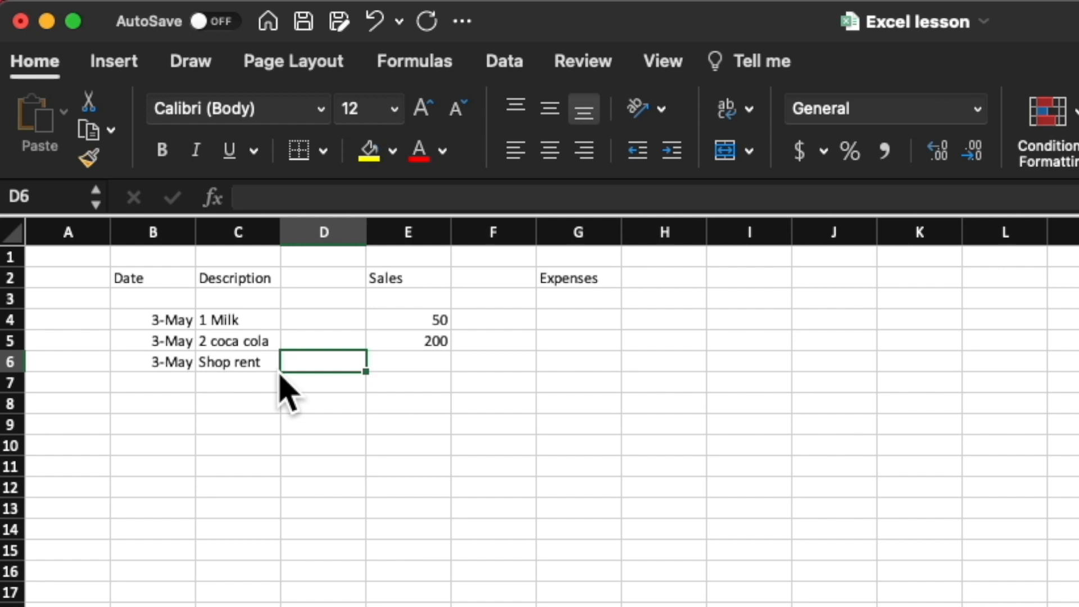
key(Tab)
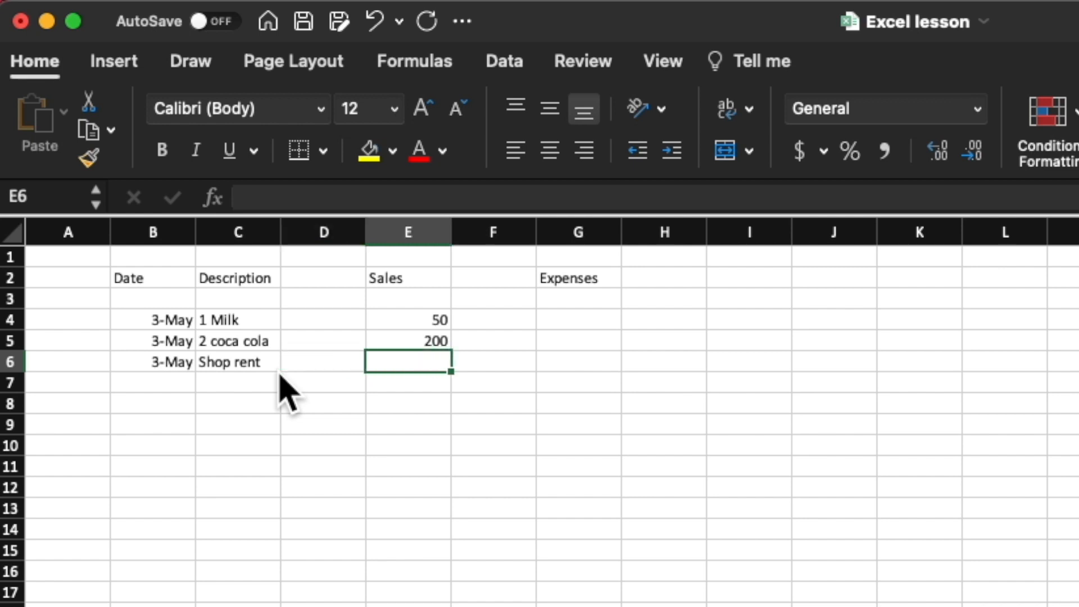
key(Tab)
key(Tab)
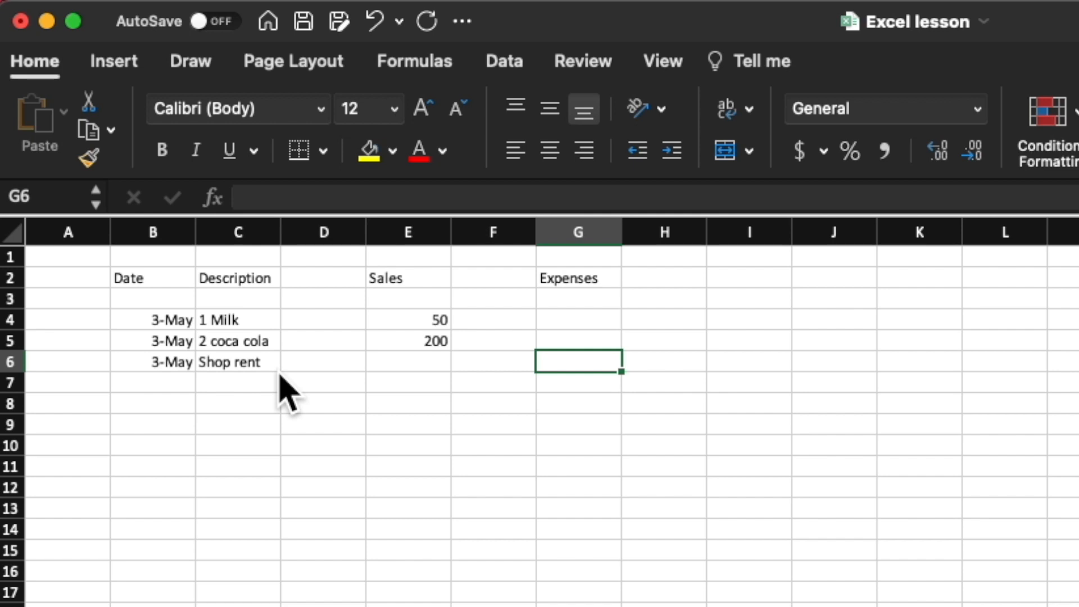
text(500)
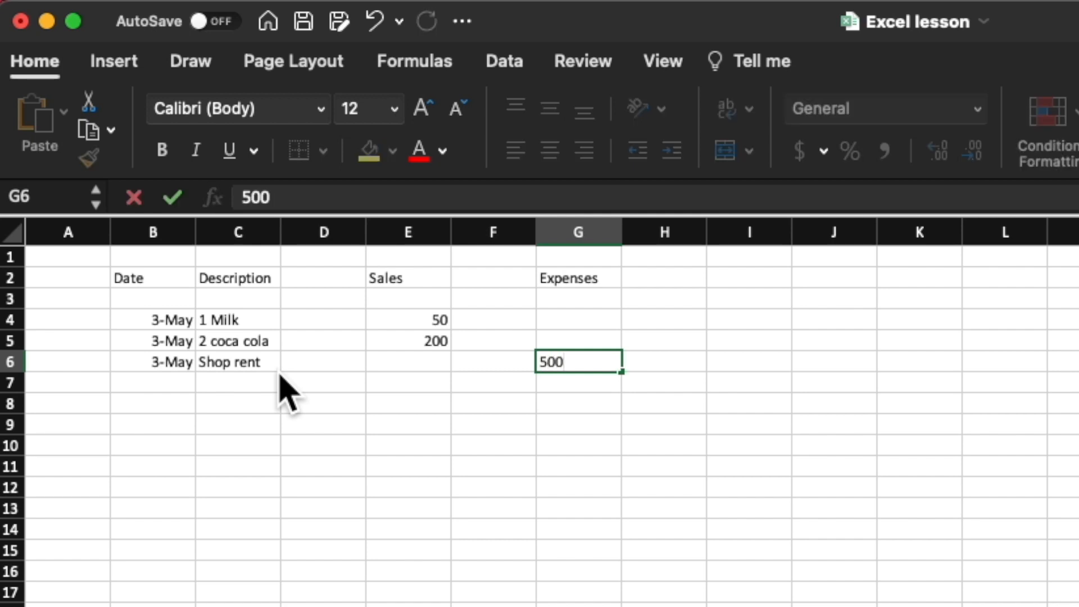
key(Return)
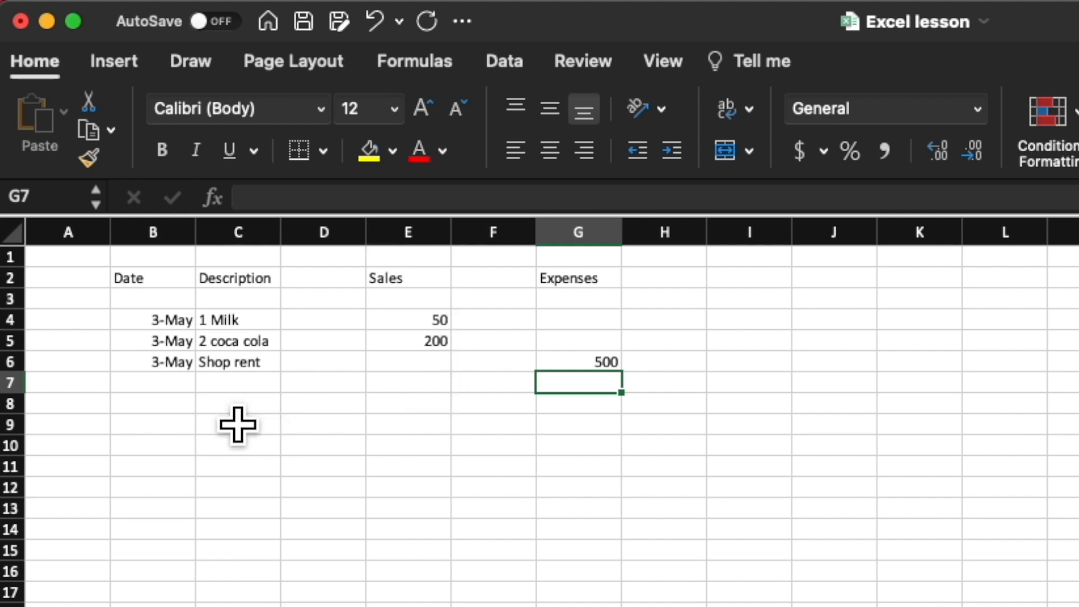
Step: Enter the date May 4 in B7
click(158, 388)
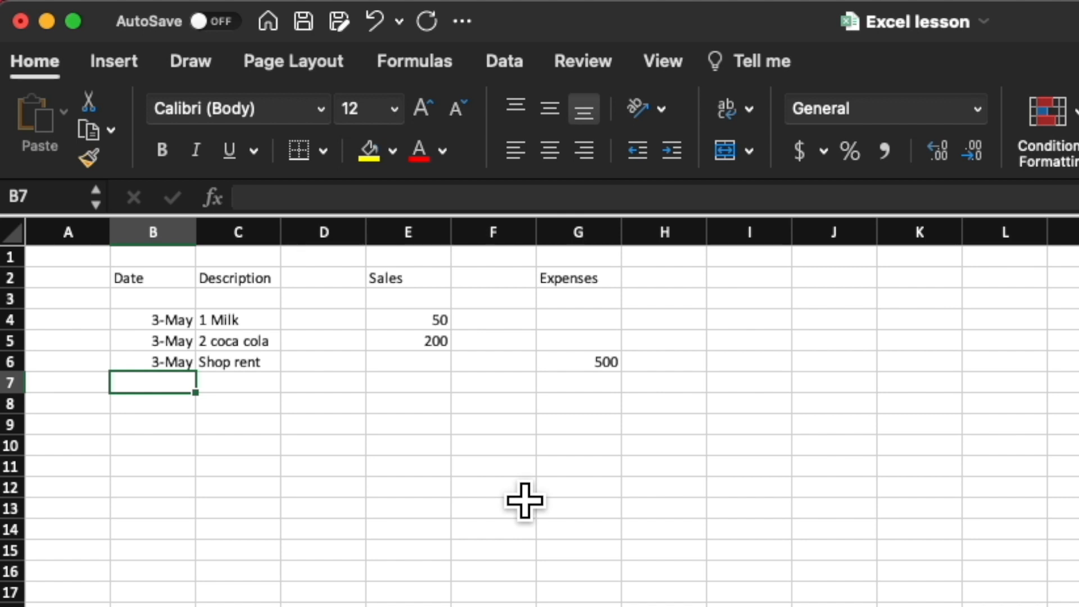
text(May 4)
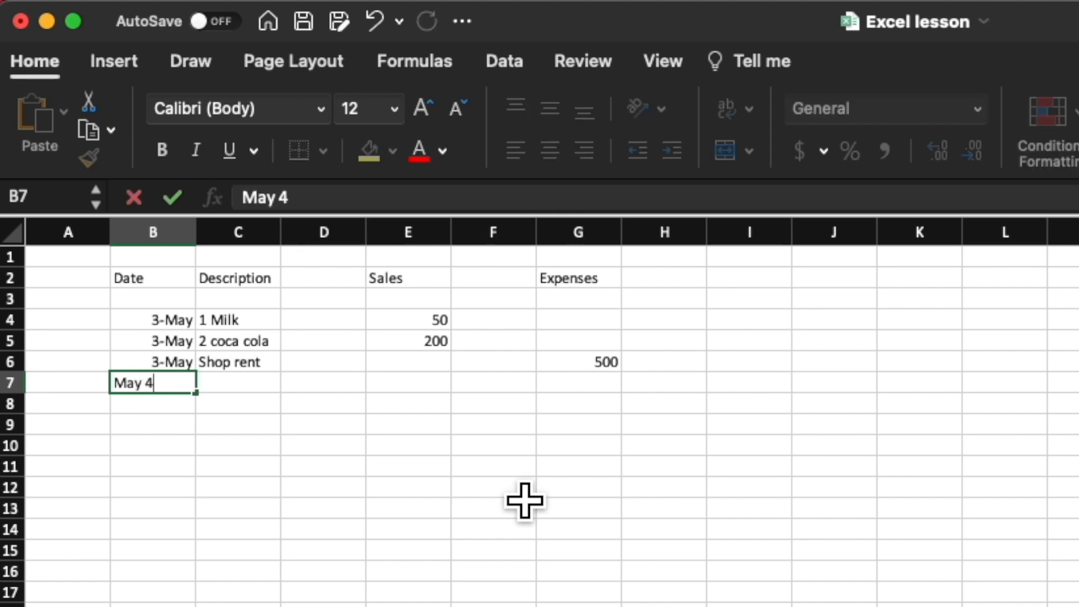
key(Tab)
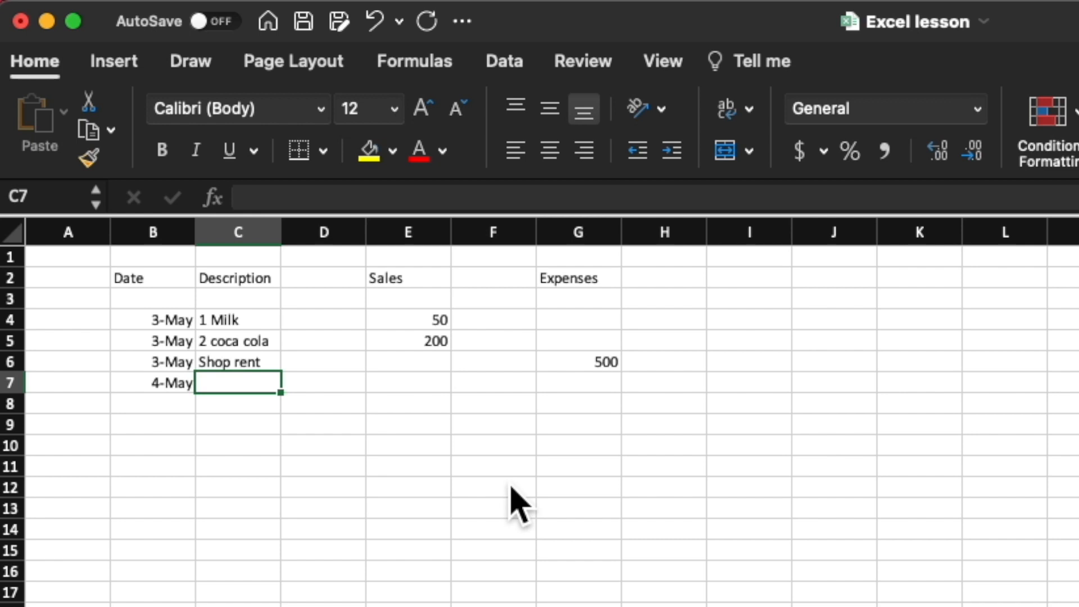
Step: Change the date in B7 to May 5 and enter the description Transportation to buy Rice in C7
key(Left)
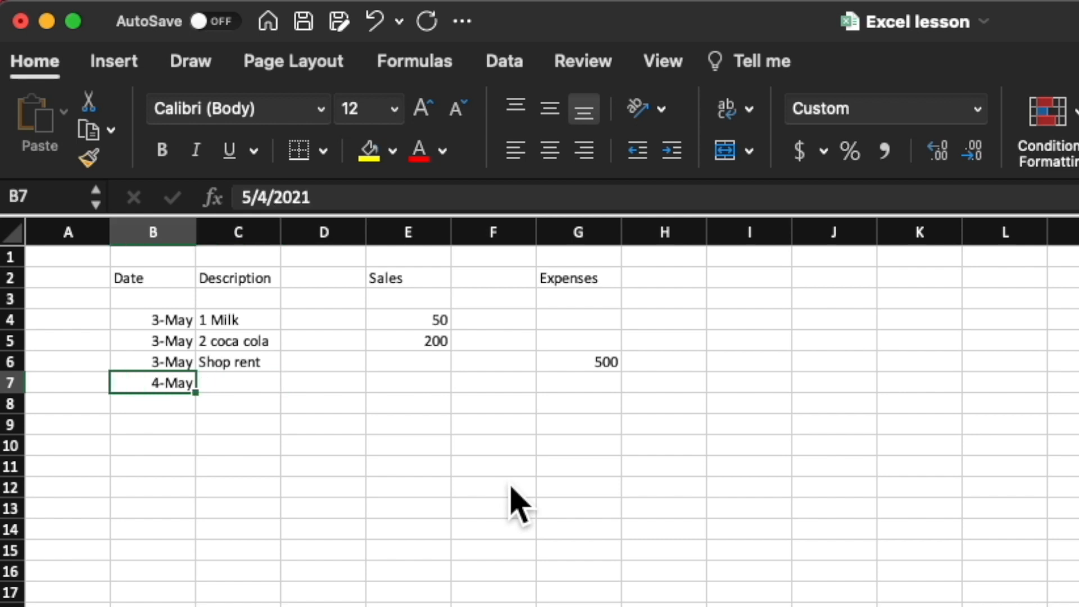
text(May 5)
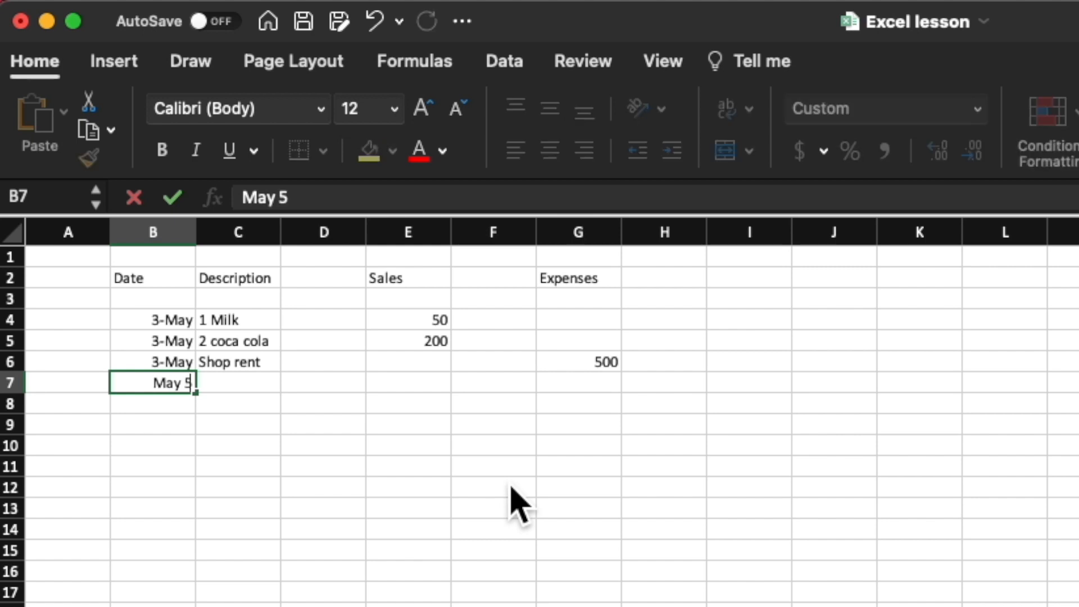
key(Tab)
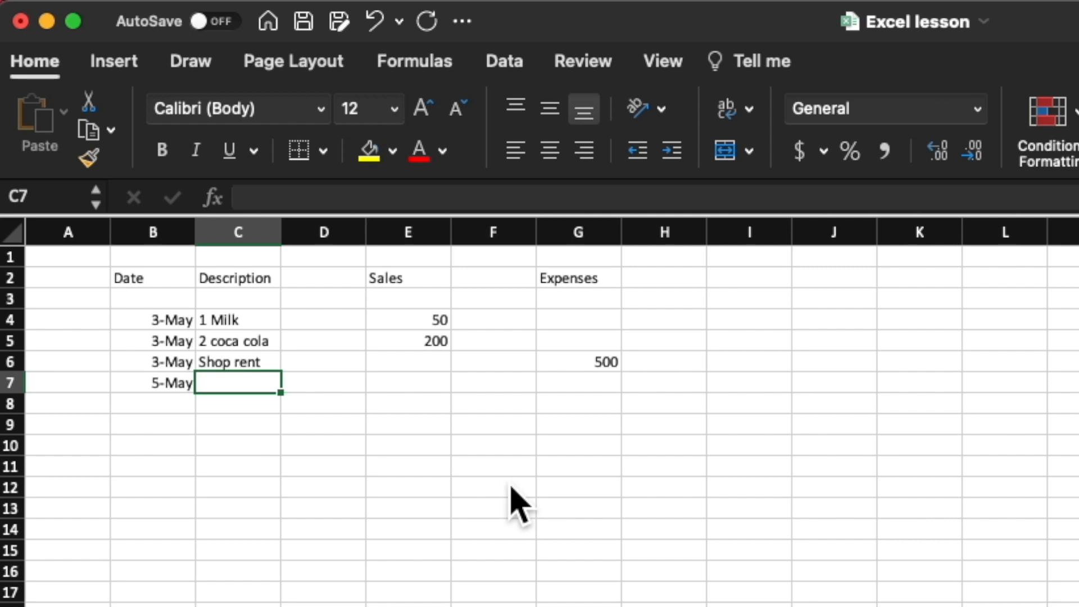
text(Trans)
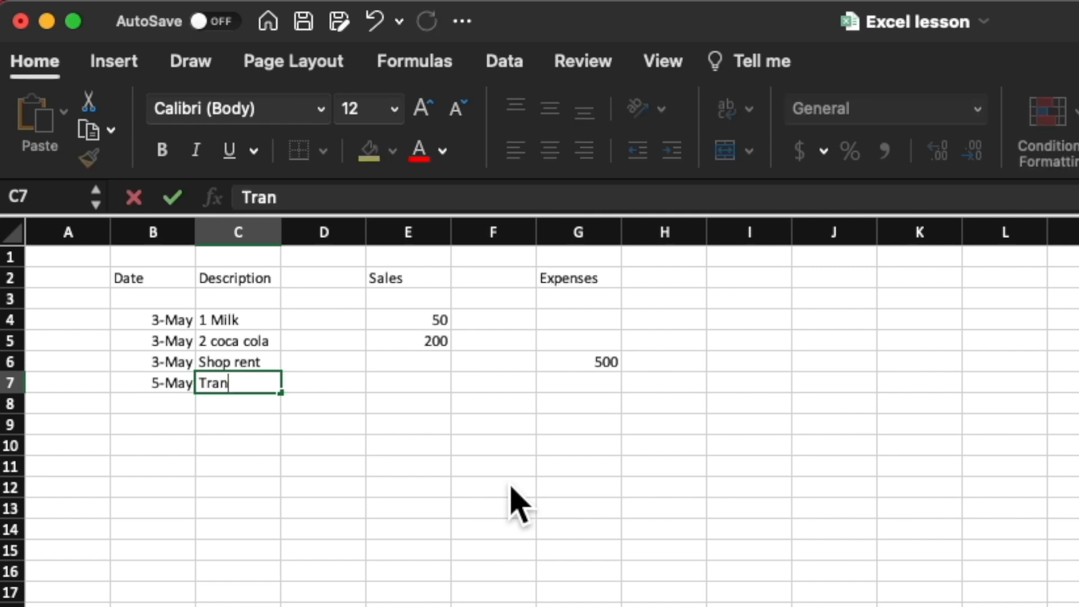
text(port)
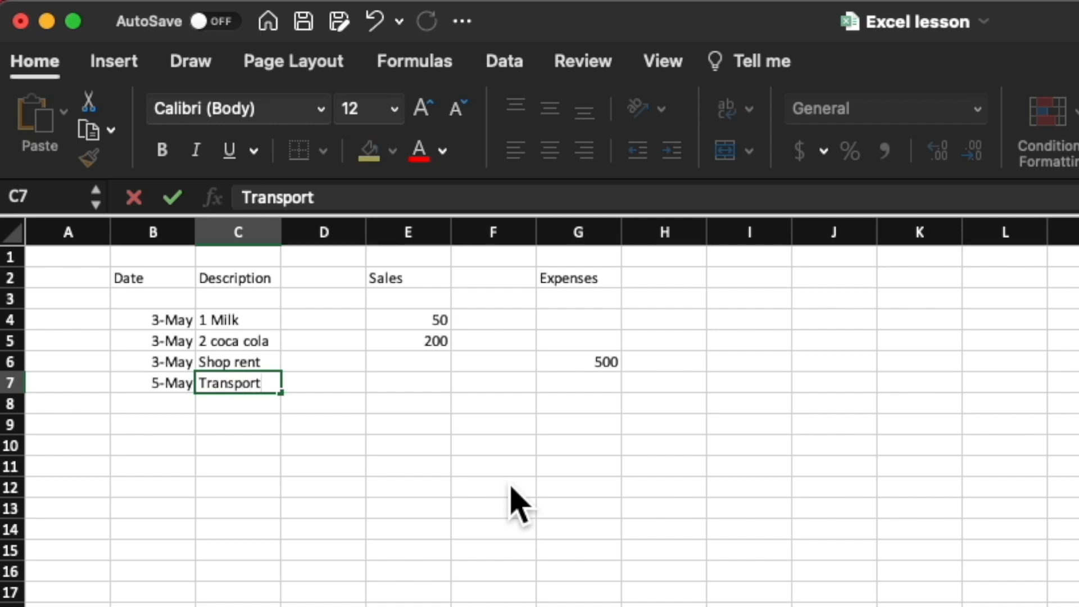
text(atio)
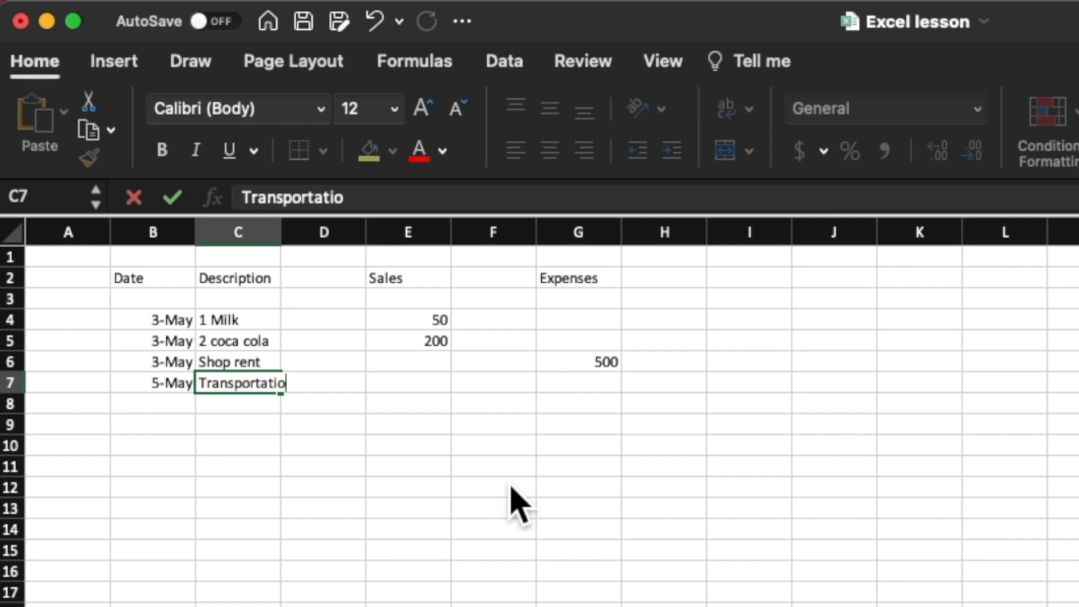
text(n to buy Rice)
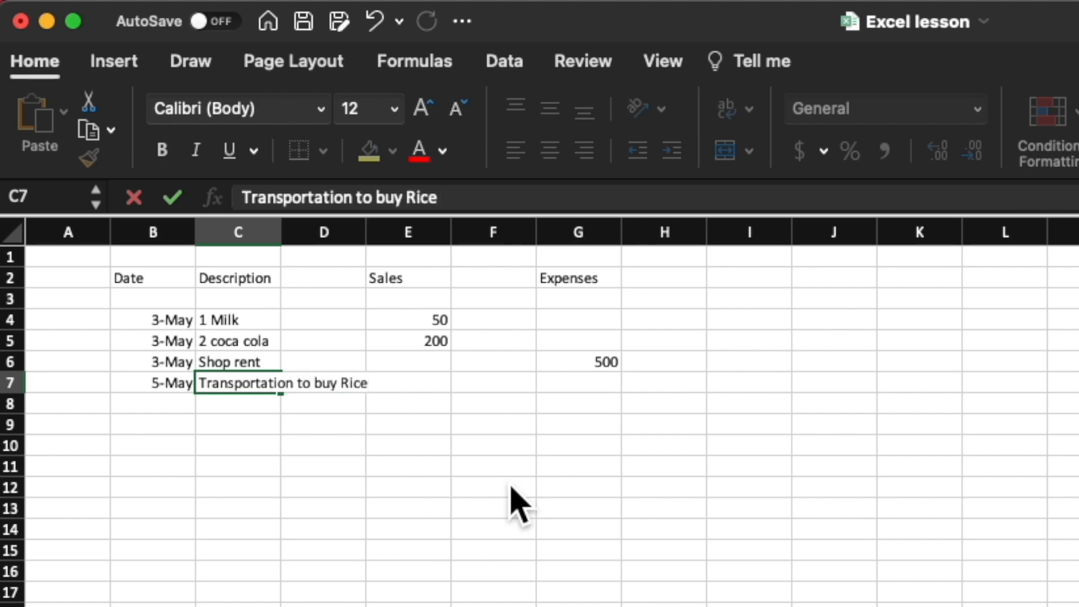
key(Return)
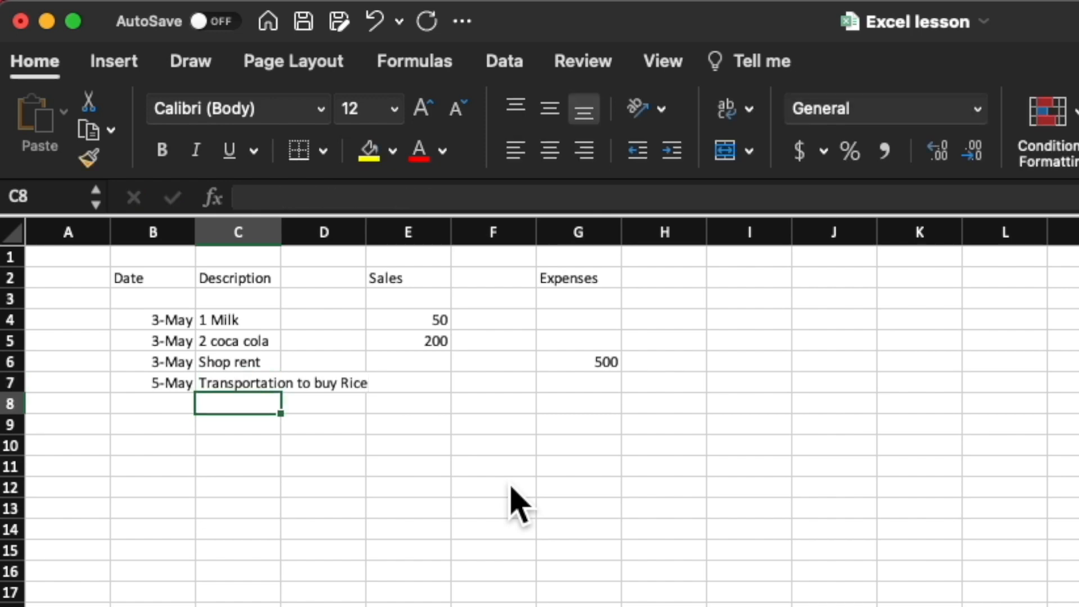
Step: Enter an expense amount of 100 in G7 for the rice transportation
key(Up)
key(Right)
key(Right)
key(Right)
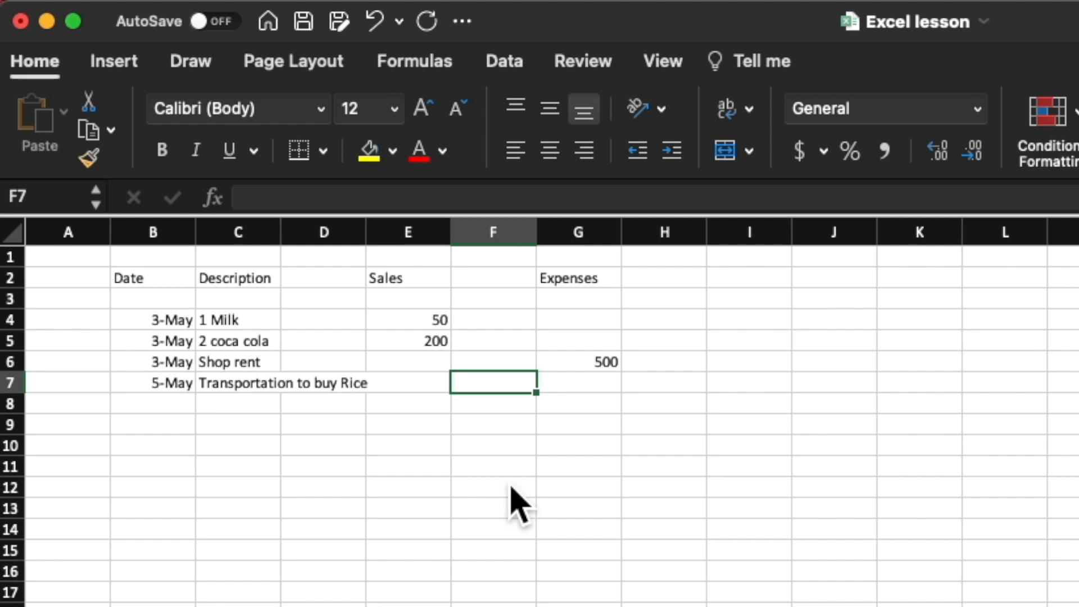
key(Right)
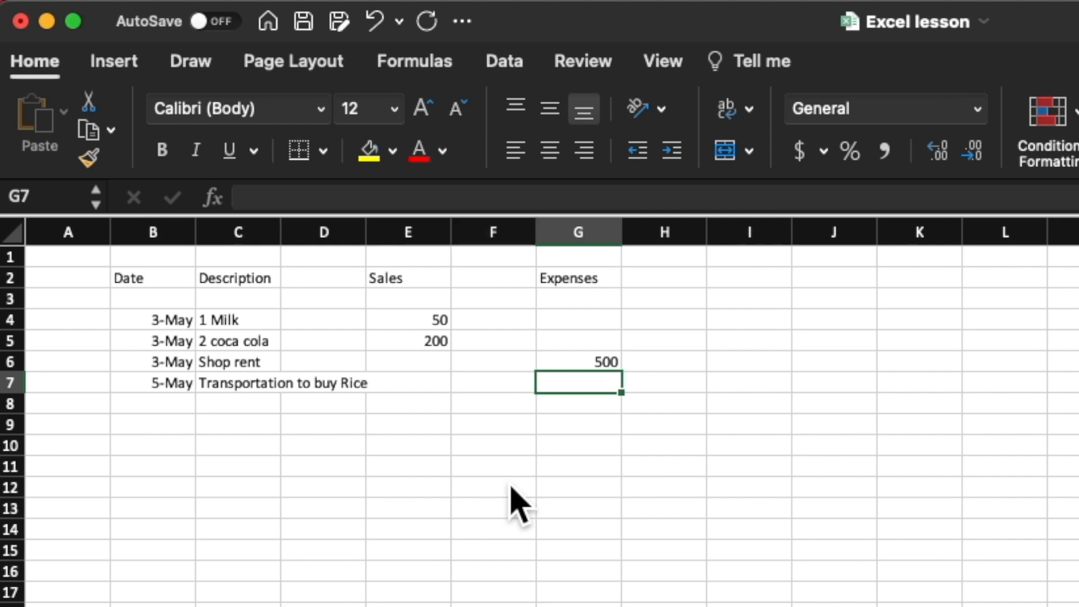
text(100)
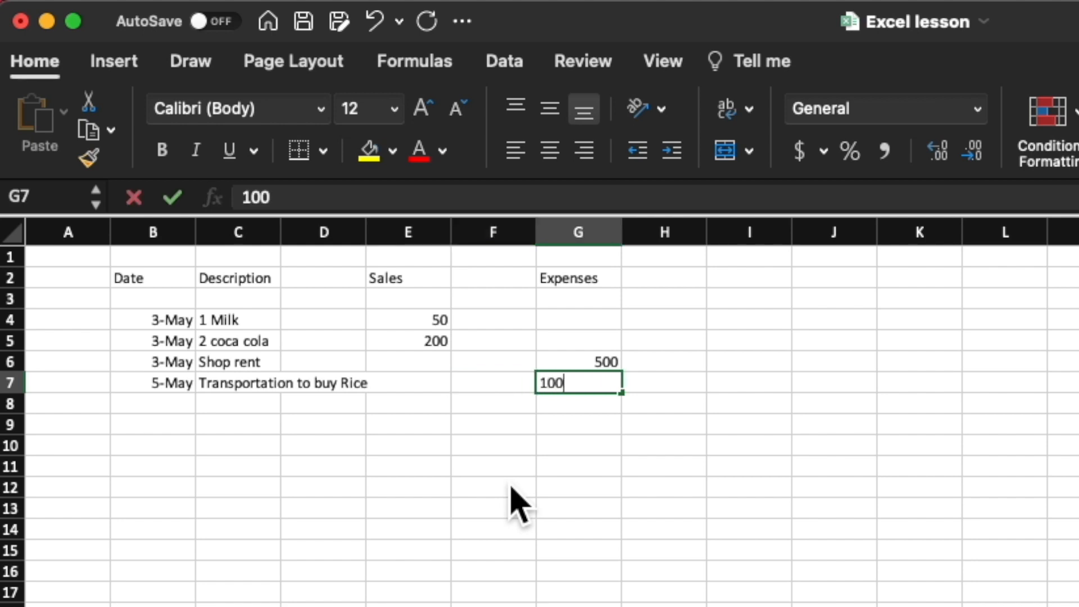
key(Return)
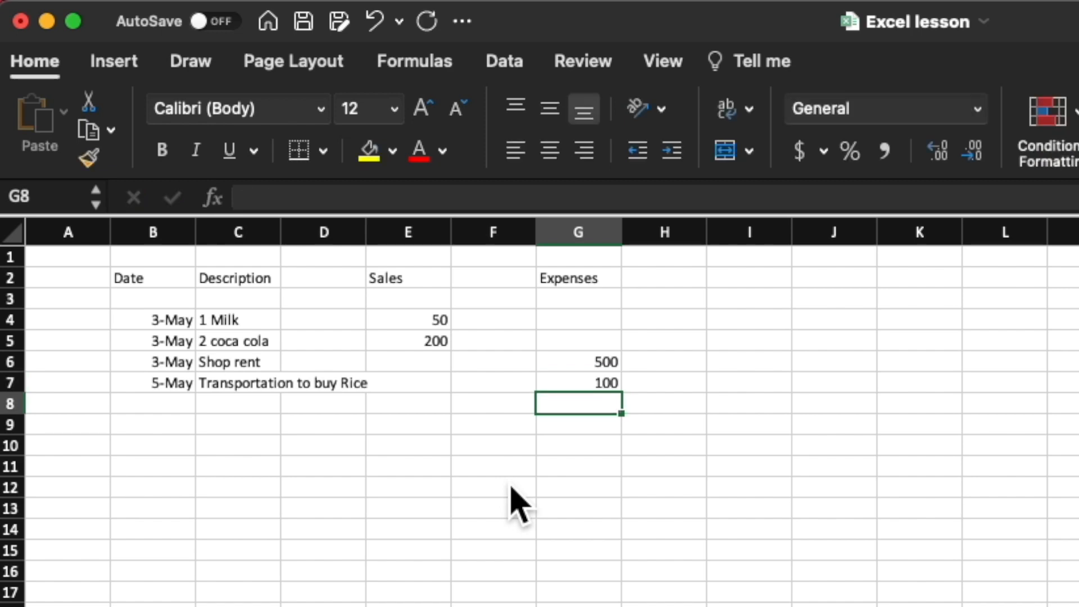
Step: Enter the date May 5 in B8 and the description Electricity in C8
key(Left)
key(Left)
key(Left)
key(Left)
key(Left)
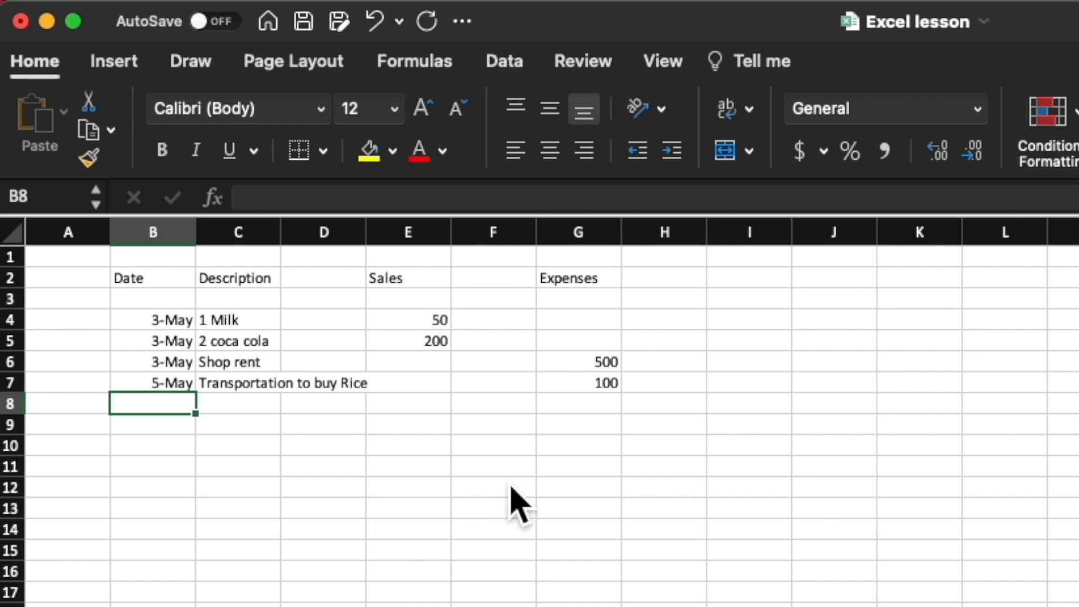
text(may 5)
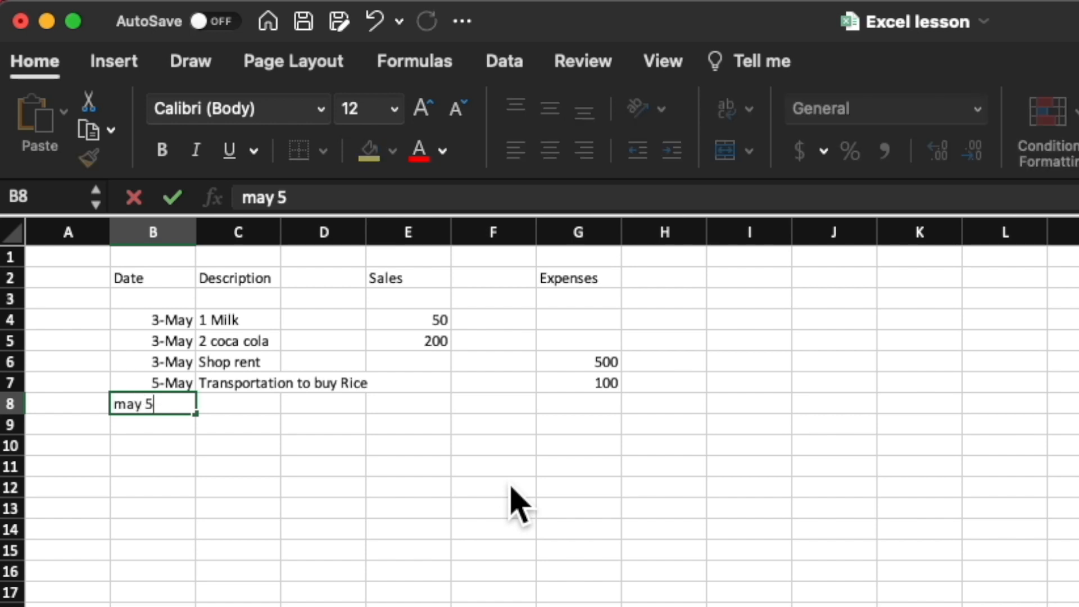
key(Tab)
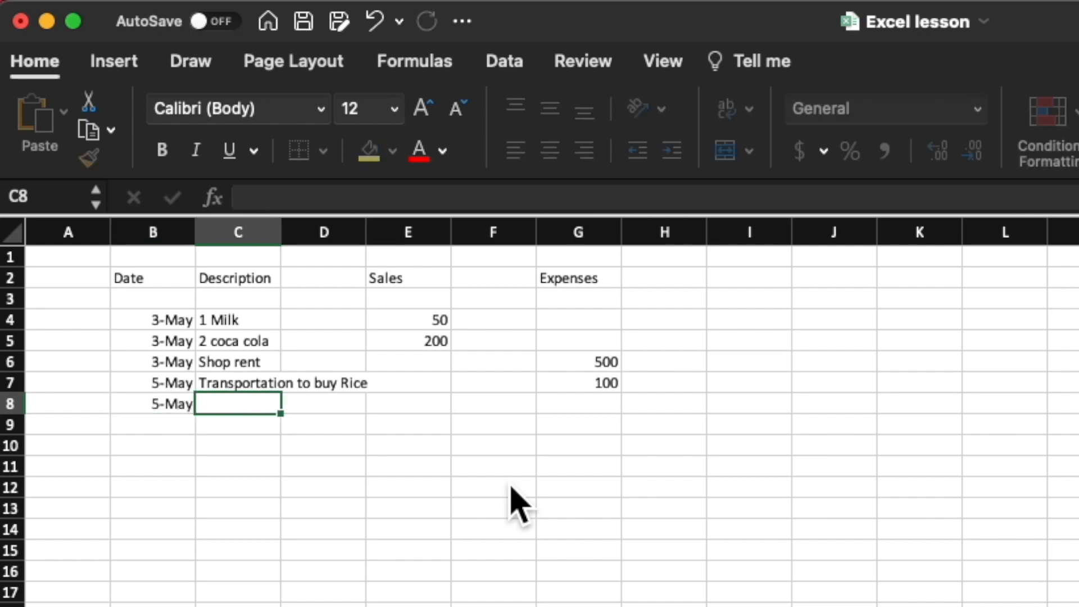
text(Electricity)
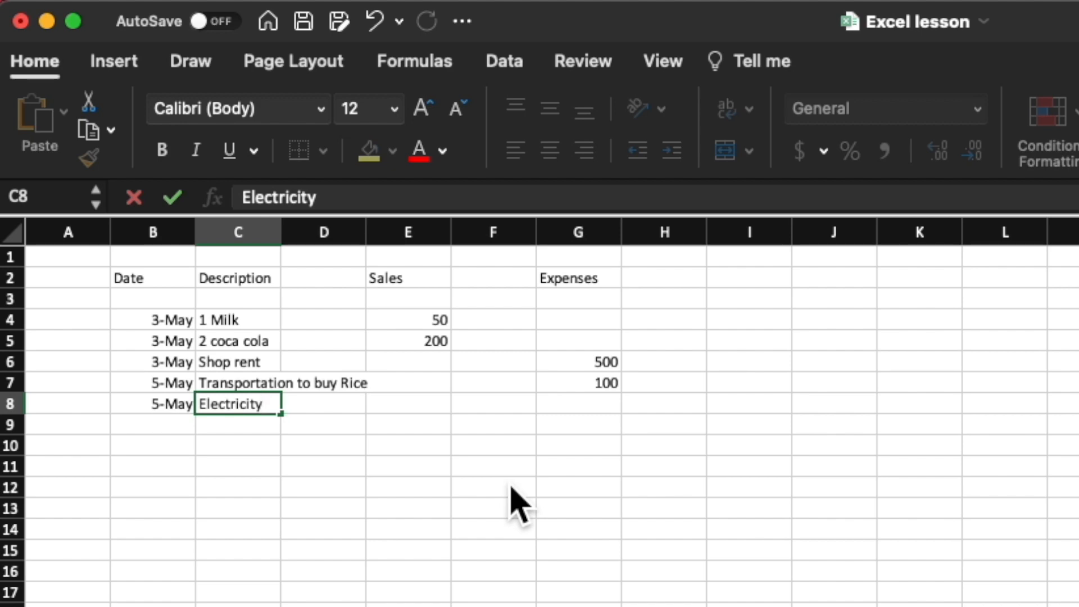
Step: Enter an expense amount of 80 in G8 for the electricity
key(Tab)
key(Tab)
key(Tab)
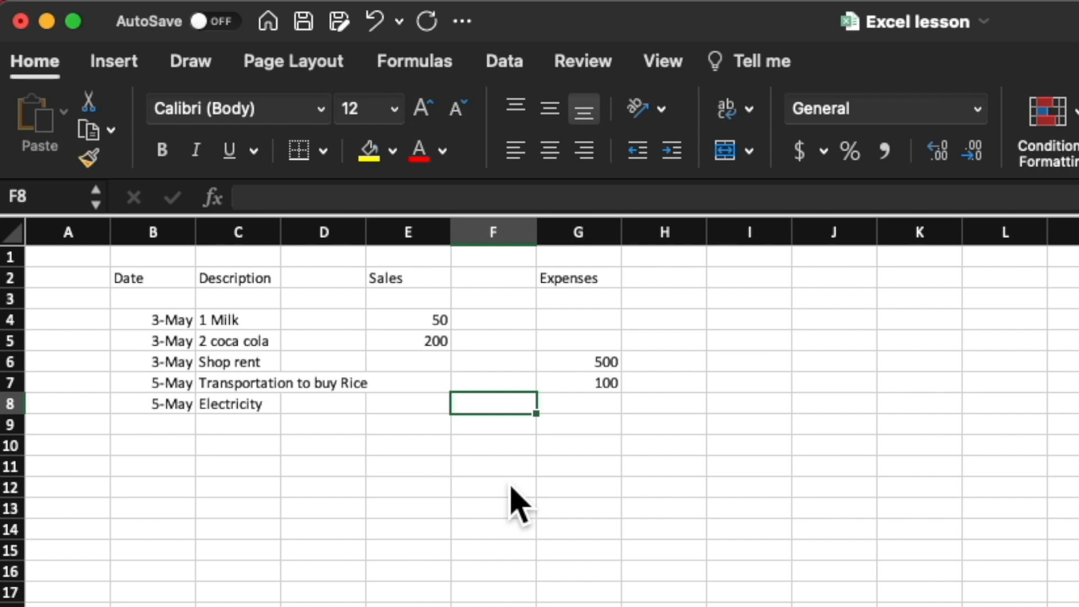
key(Tab)
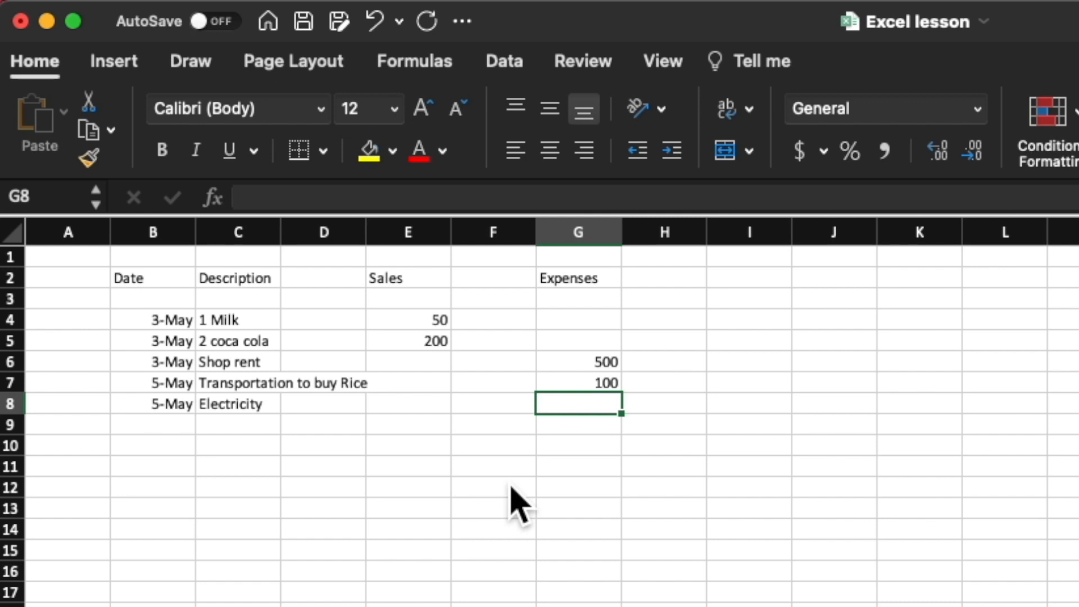
text(80)
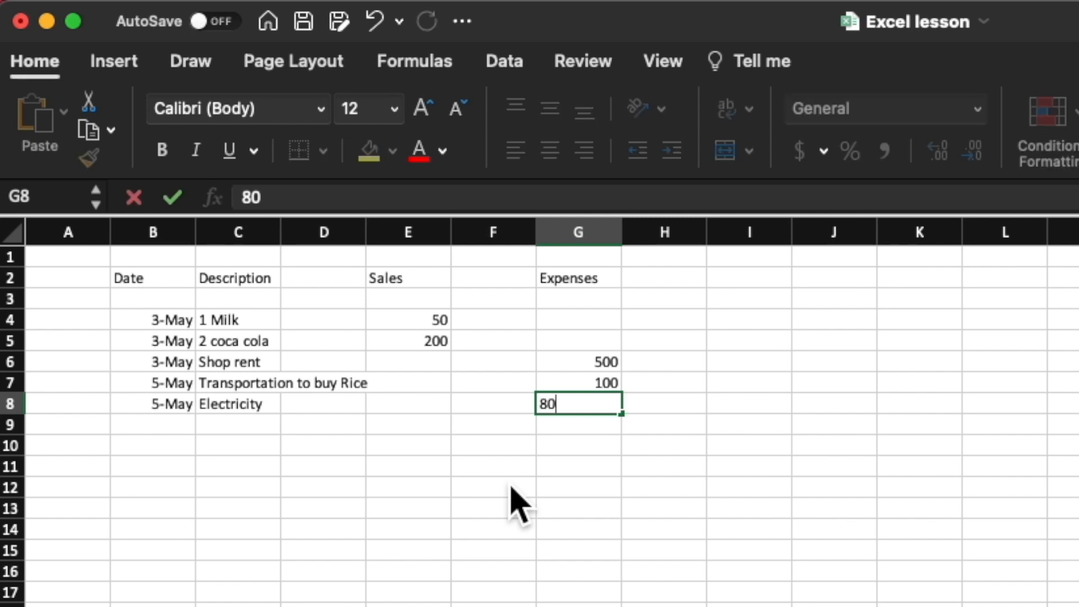
key(Return)
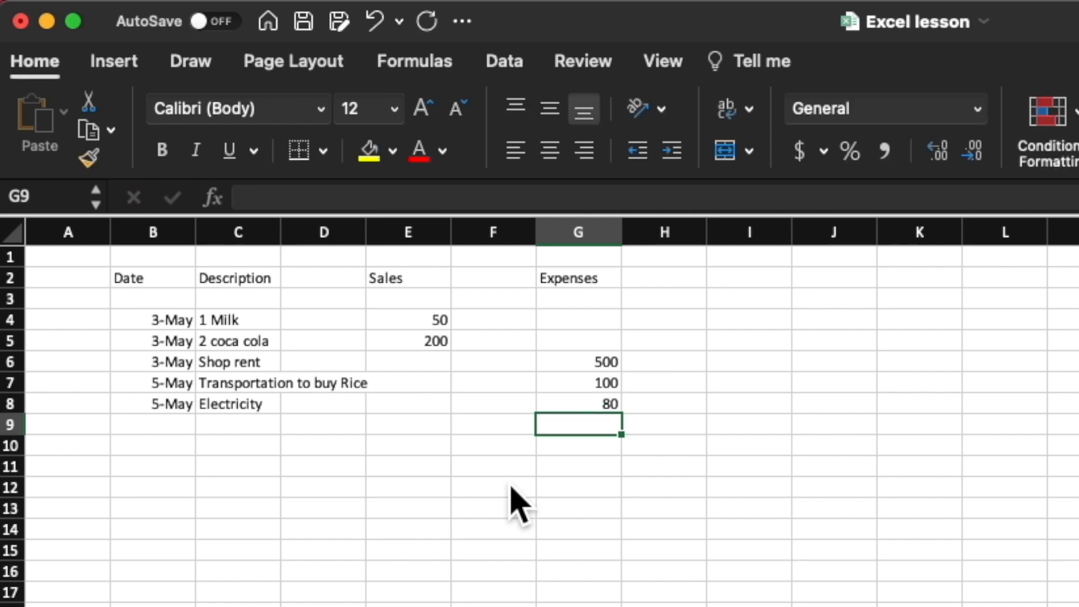
Step: Enter the date May 6 in B9 for the next transaction
key(Down)
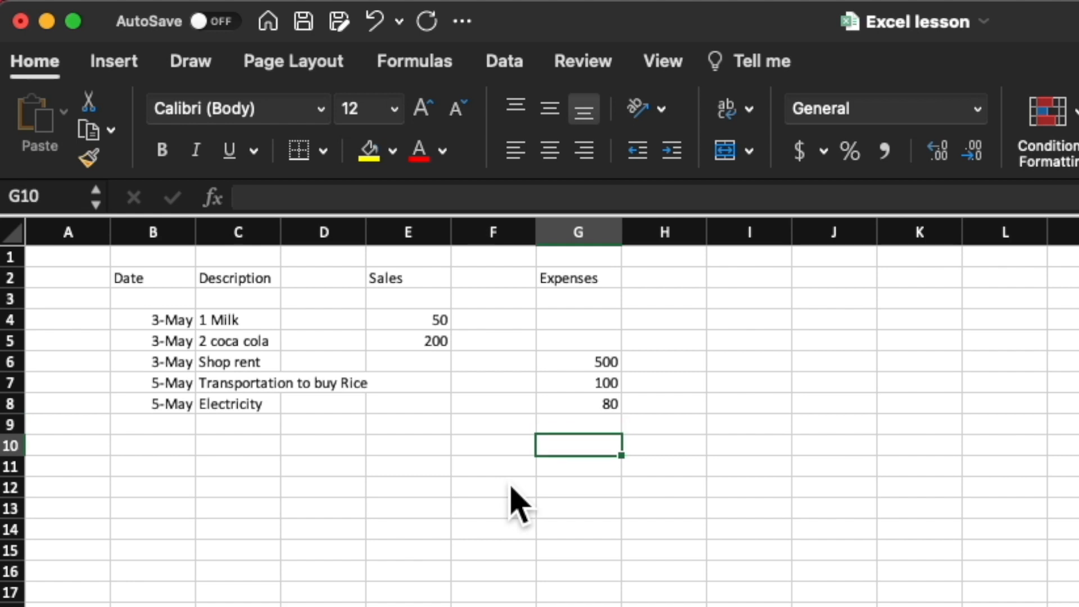
key(Left)
key(Left)
key(Left)
key(Left)
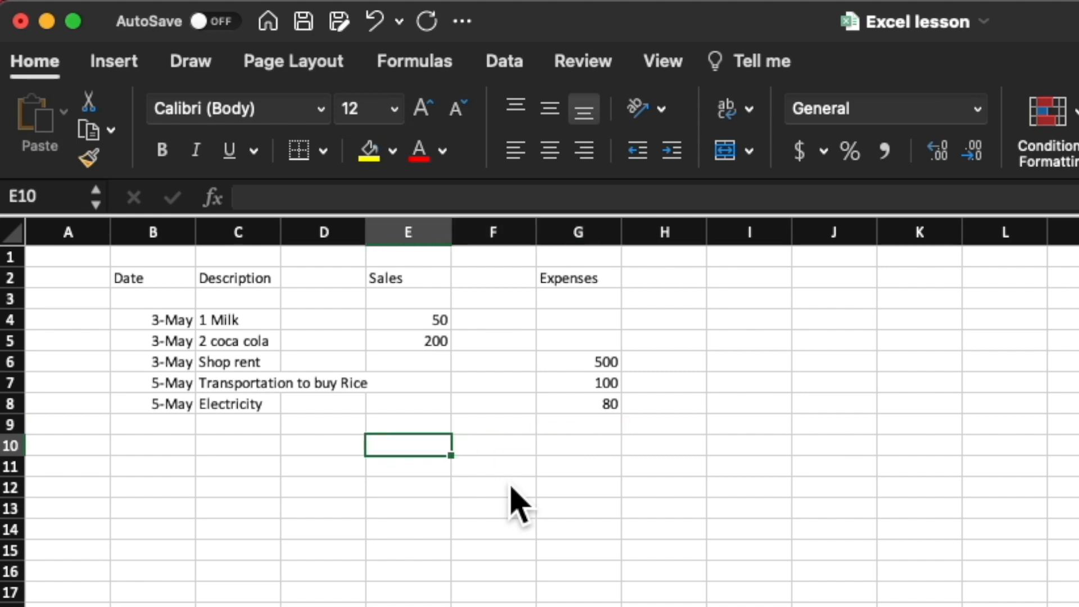
key(Left)
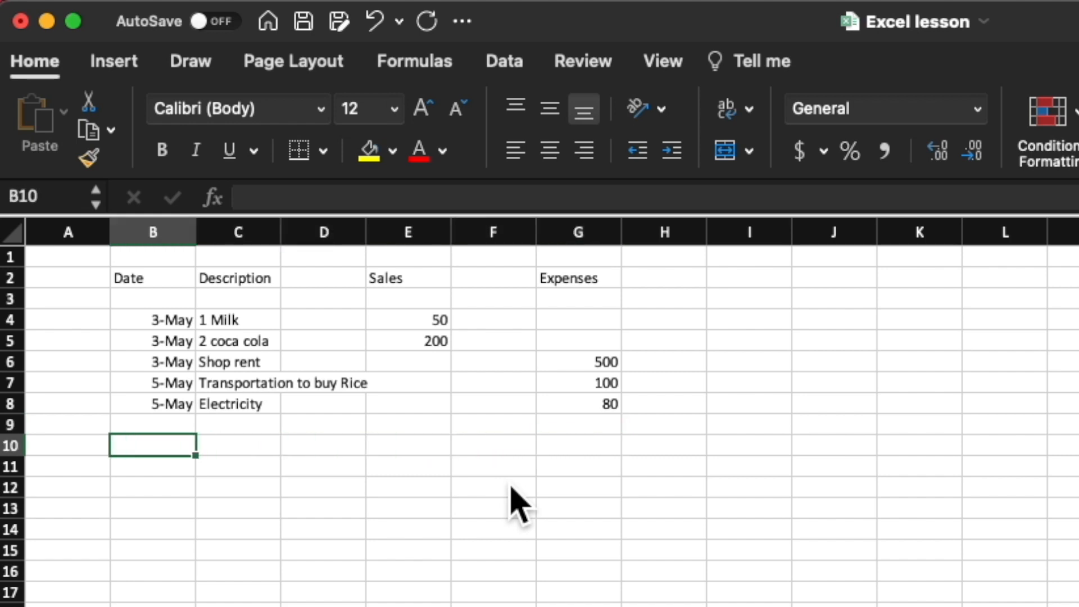
key(Up)
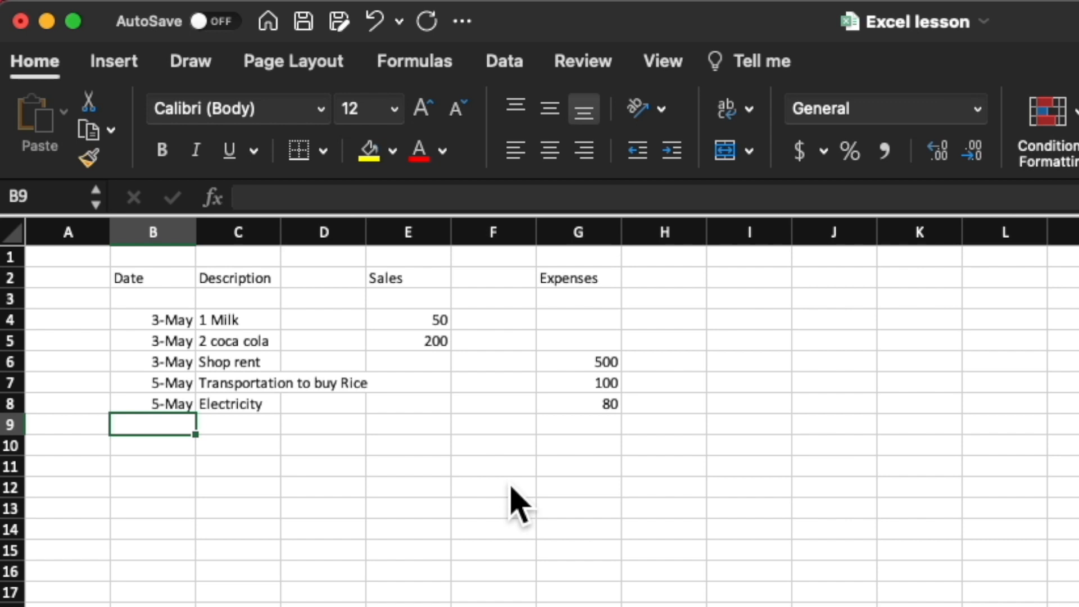
text(May 6)
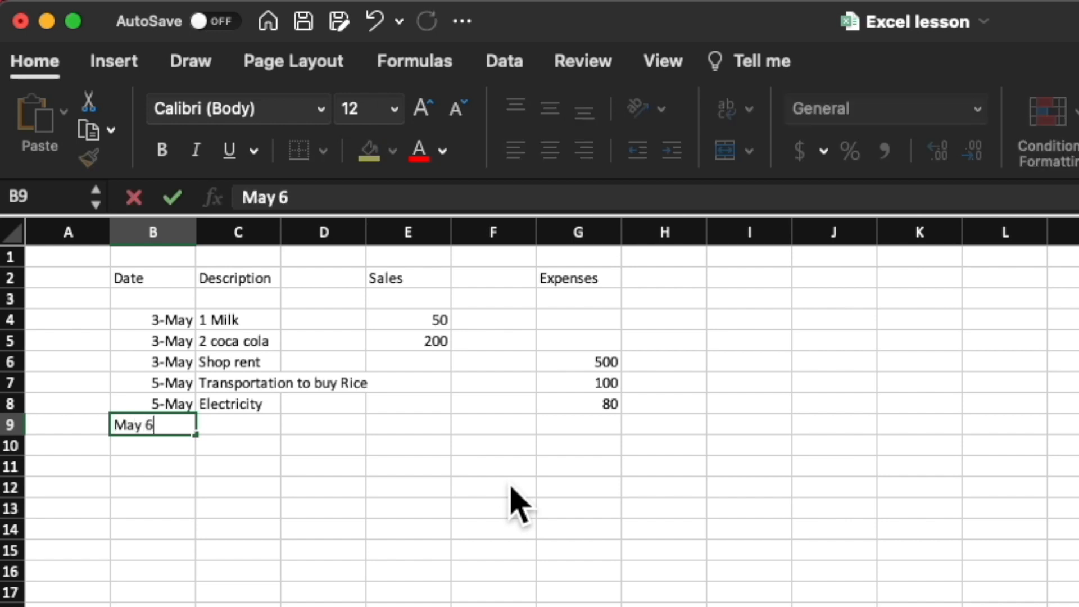
key(Tab)
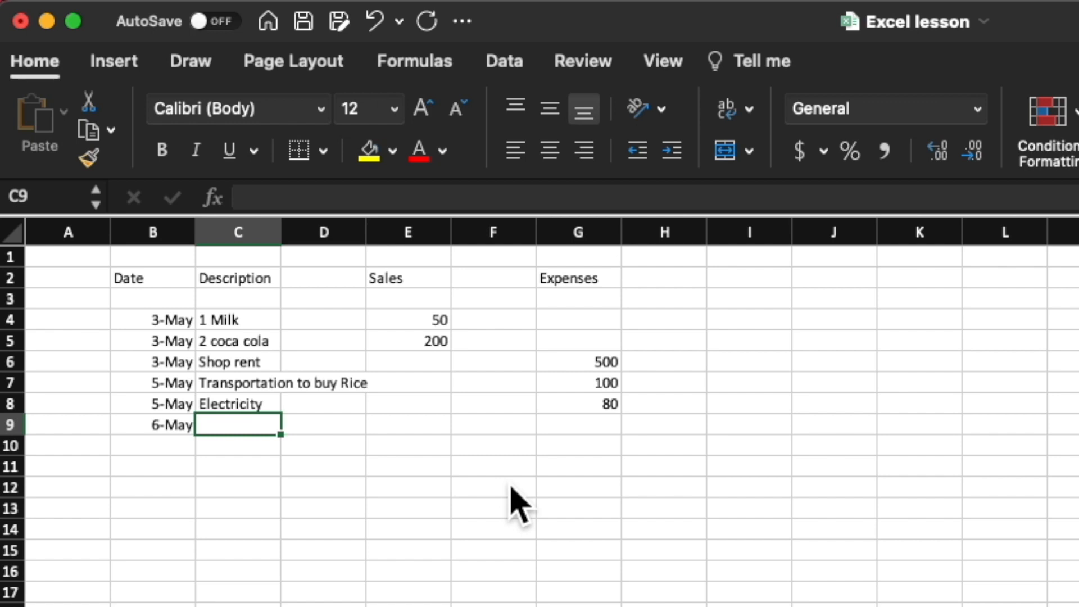
Step: Enter the description 1 bag Sugar in C9
text(Suagr)
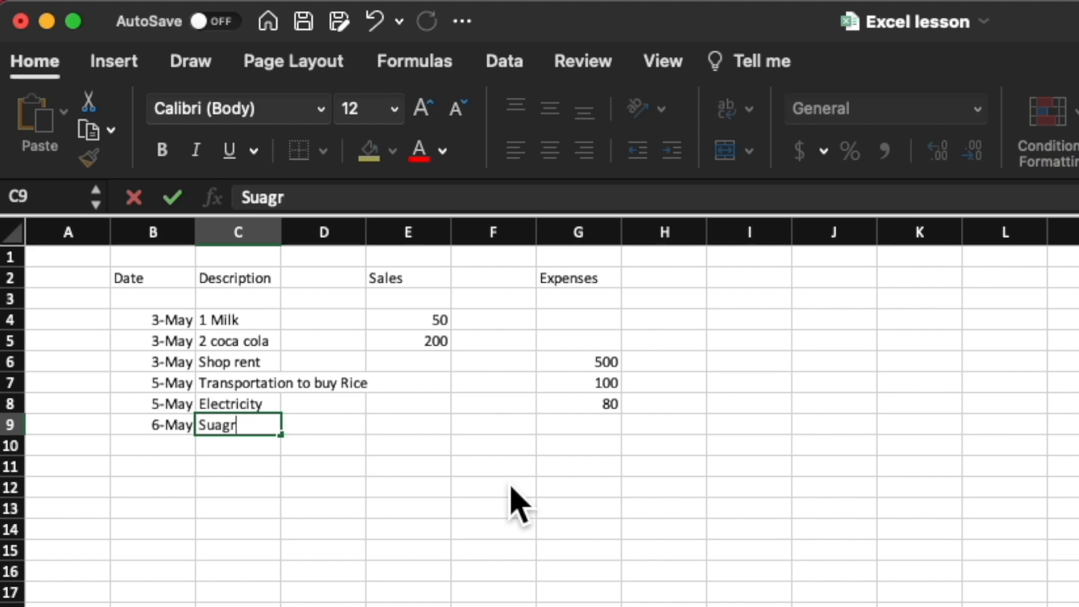
key(BackSpace)
key(BackSpace)
key(BackSpace)
text(gar)
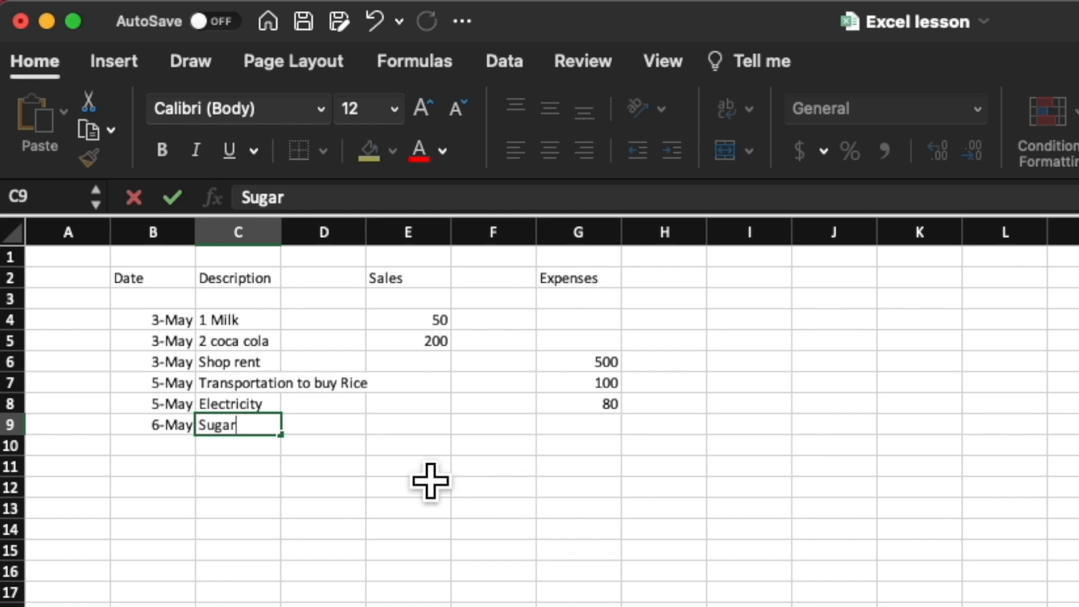
click(394, 508)
click(242, 428)
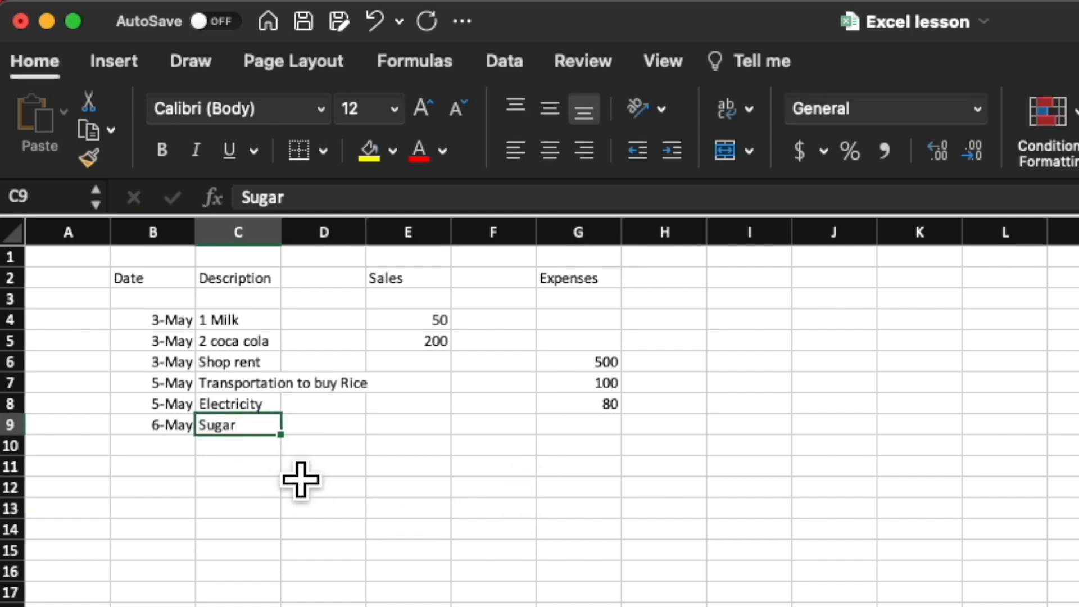
click(243, 198)
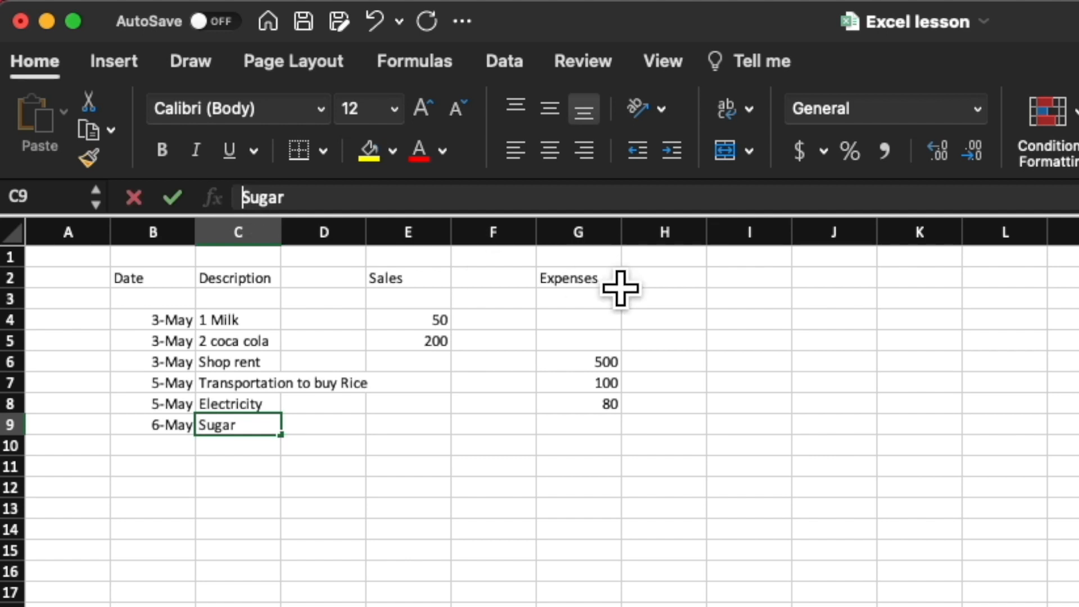
text(1 bag)
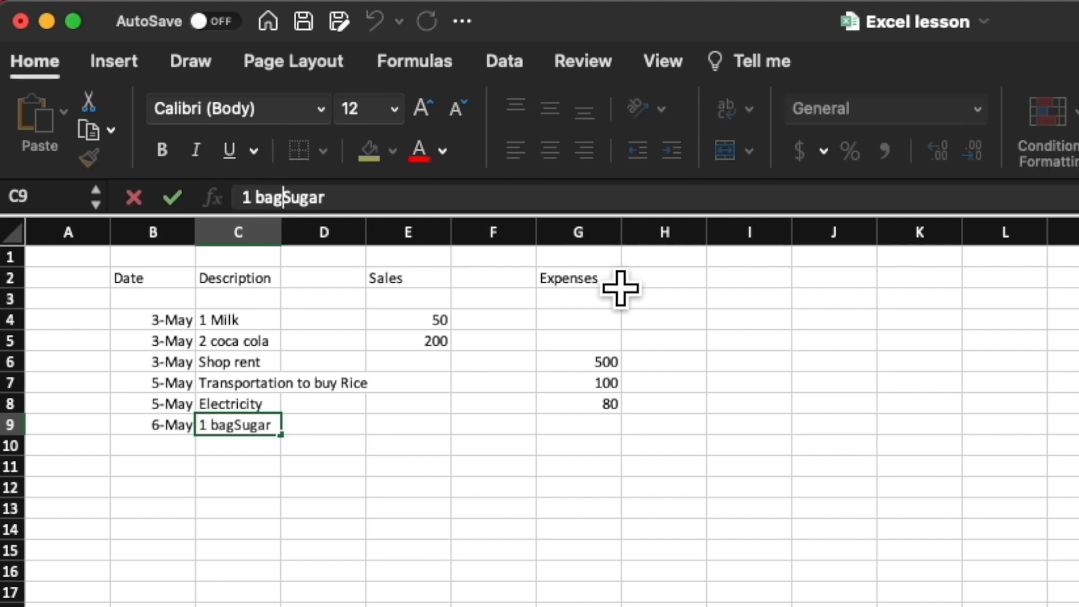
key(Return)
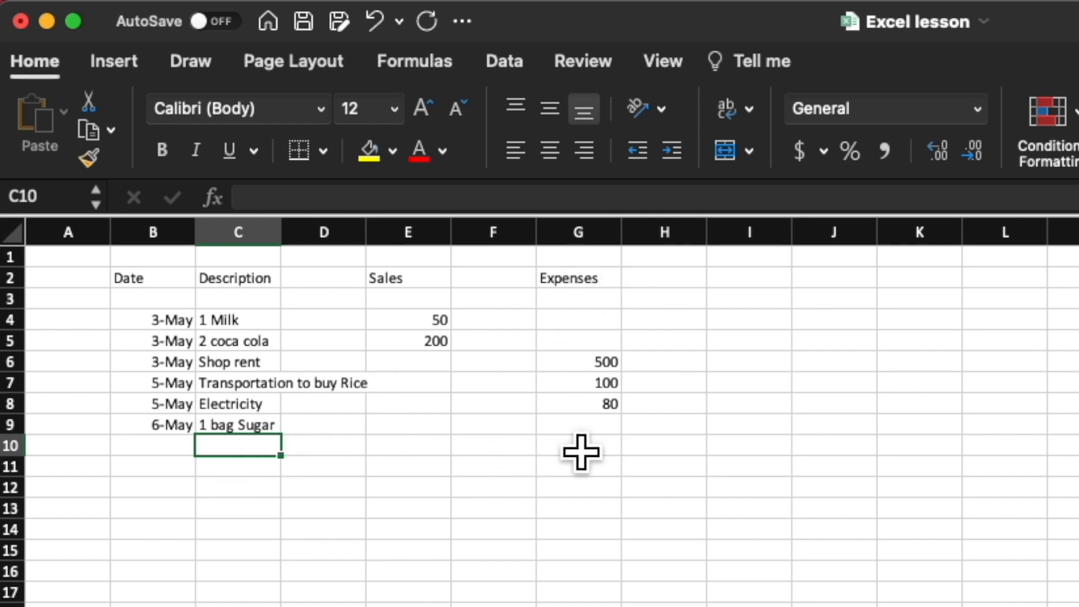
Step: Enter a sales amount of 300 in E9 for the bag of sugar
click(438, 433)
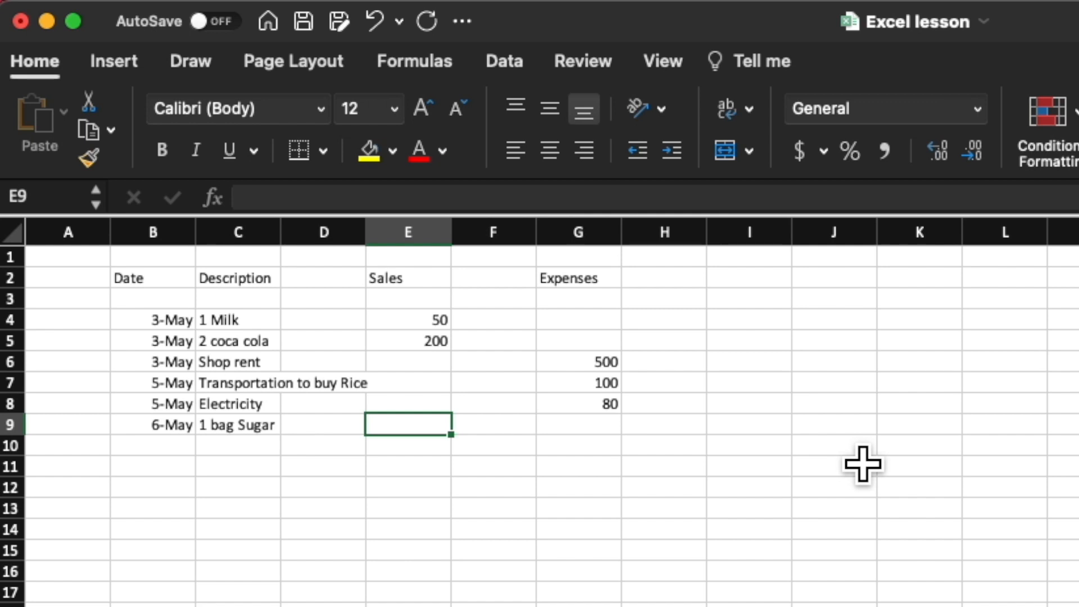
text(300)
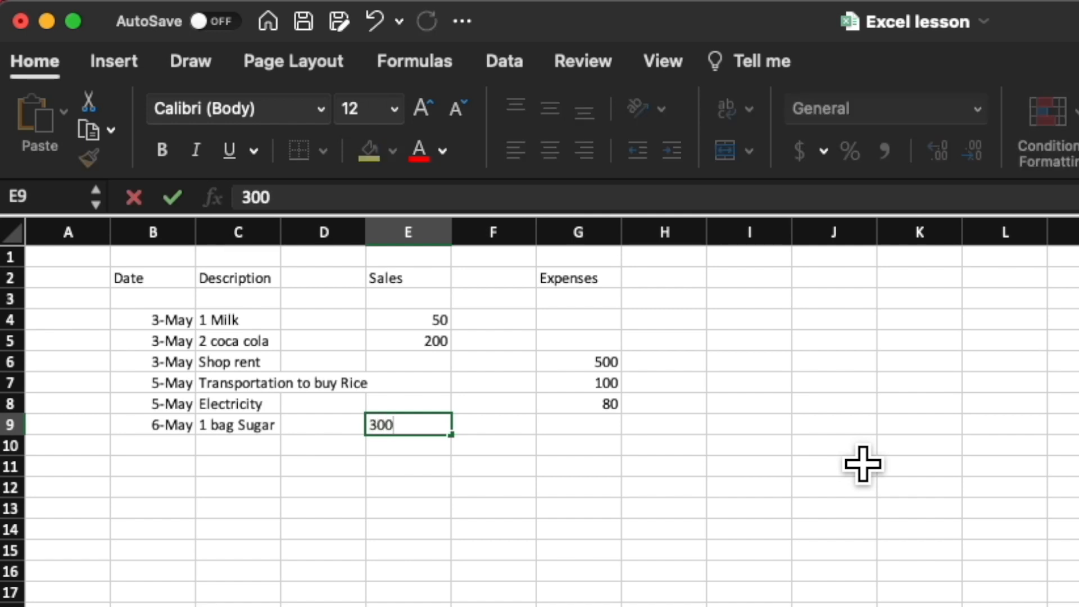
key(Return)
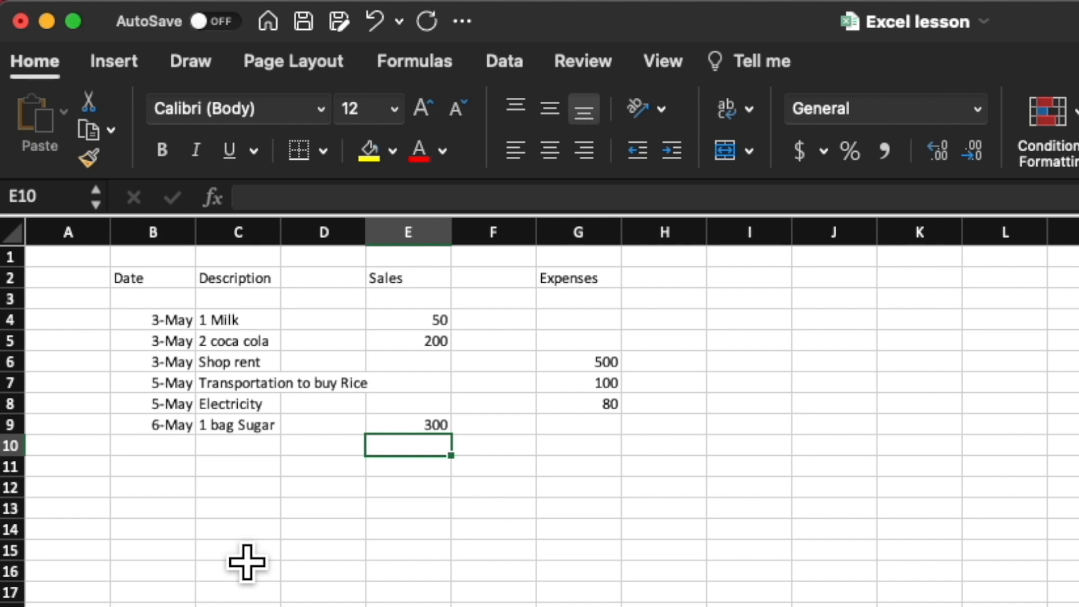
click(388, 529)
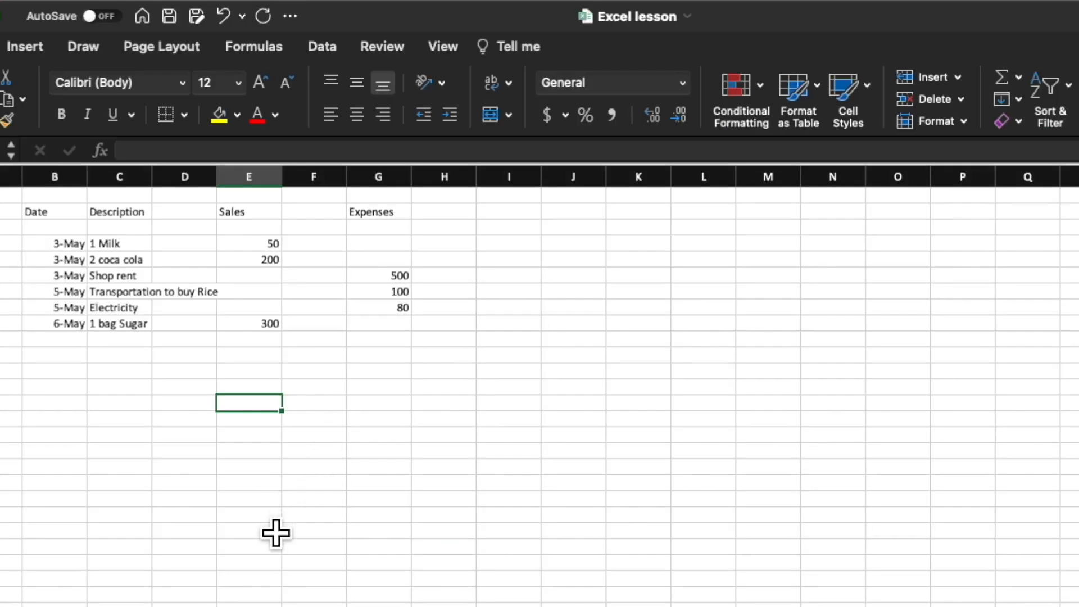
click(275, 521)
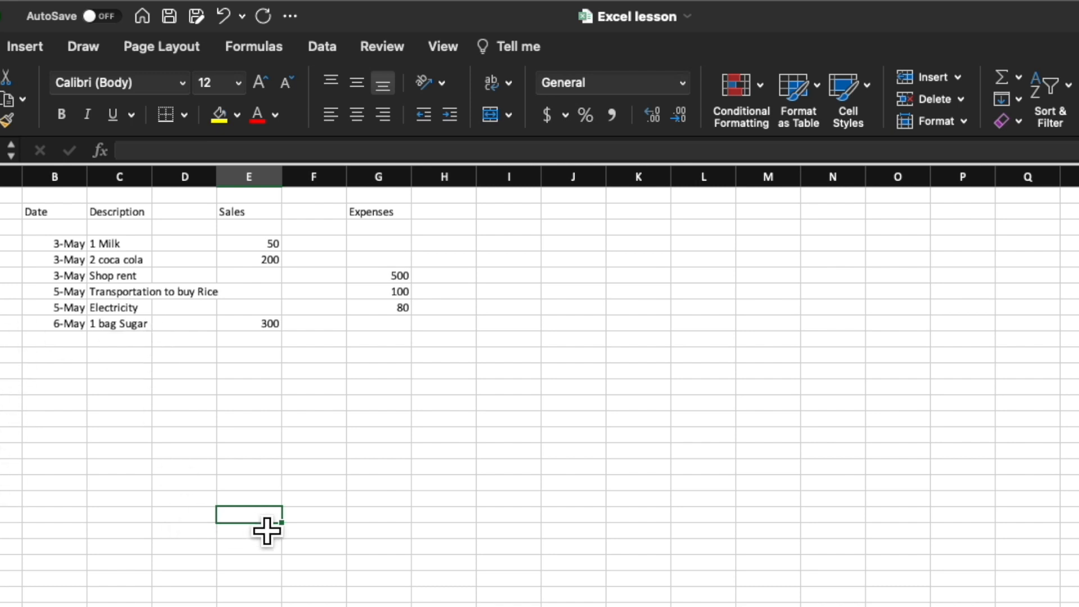
click(181, 530)
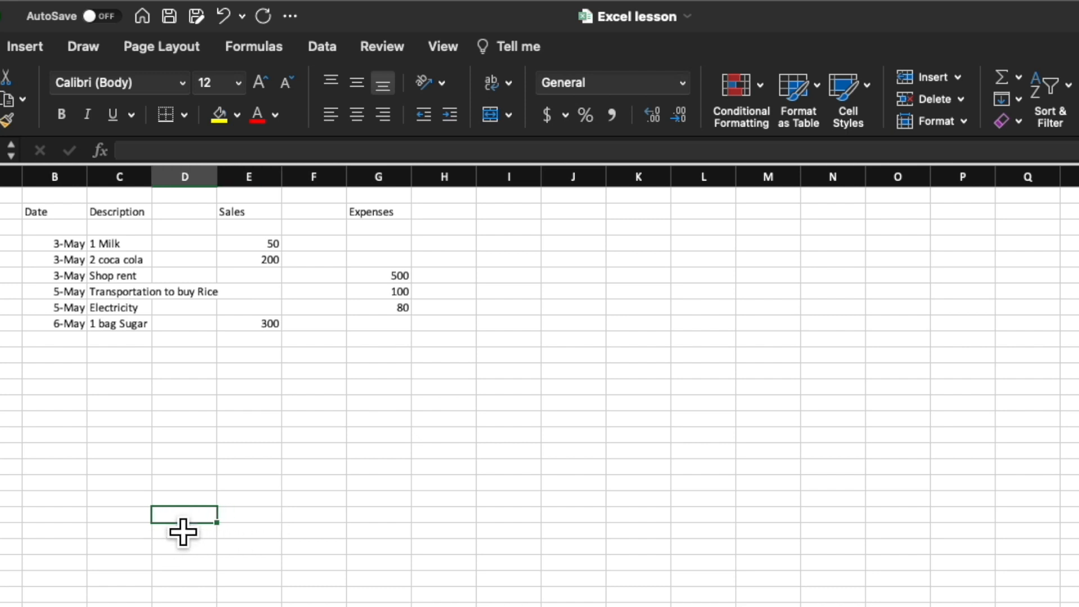
click(268, 528)
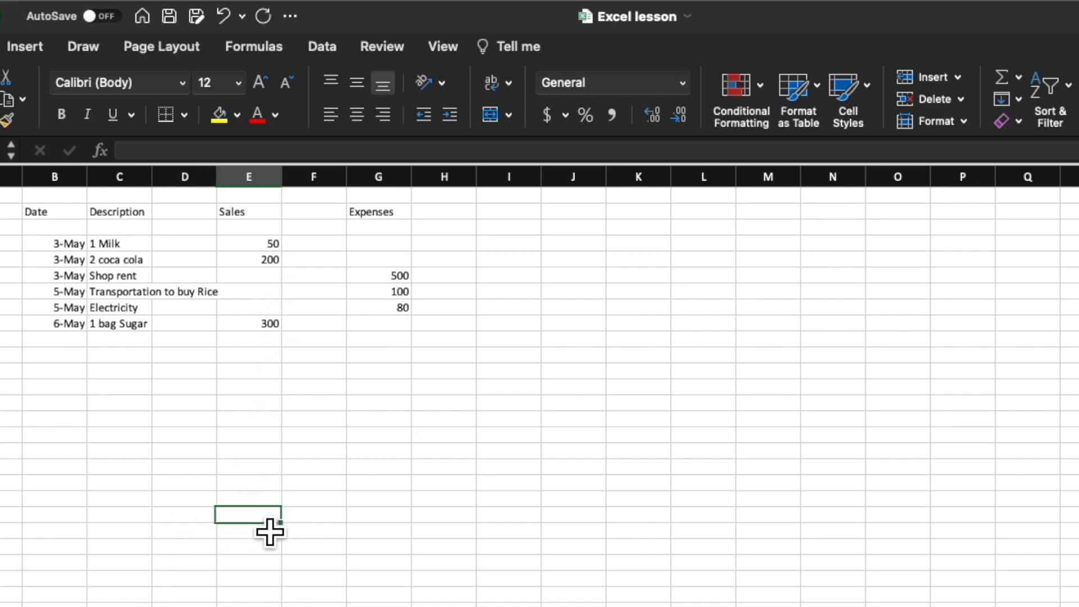
click(409, 530)
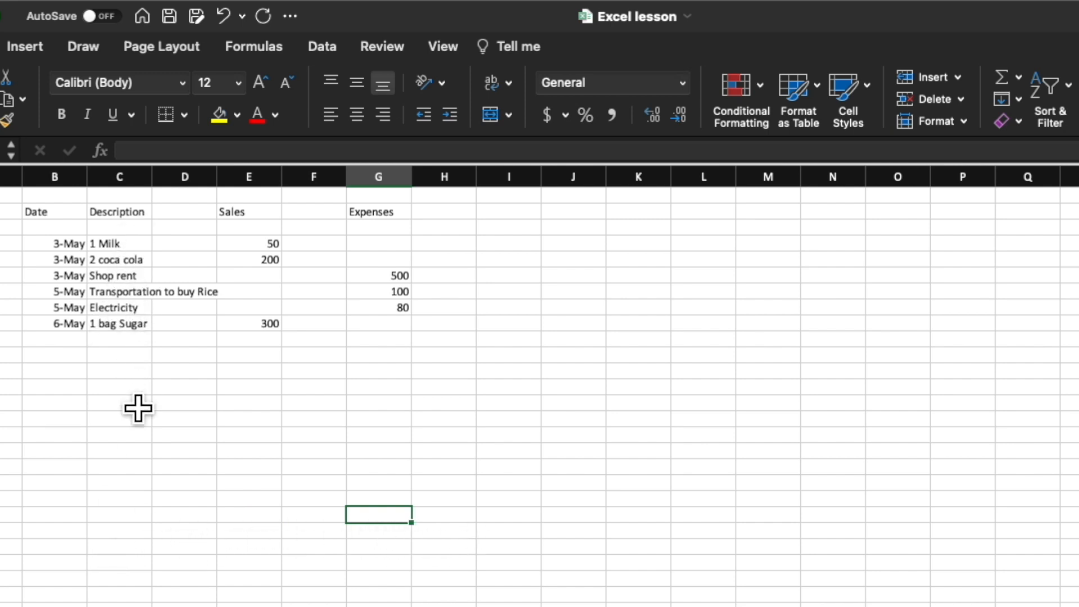
Step: Enter the label Total in C21, in the Description column well below the last transaction
click(133, 517)
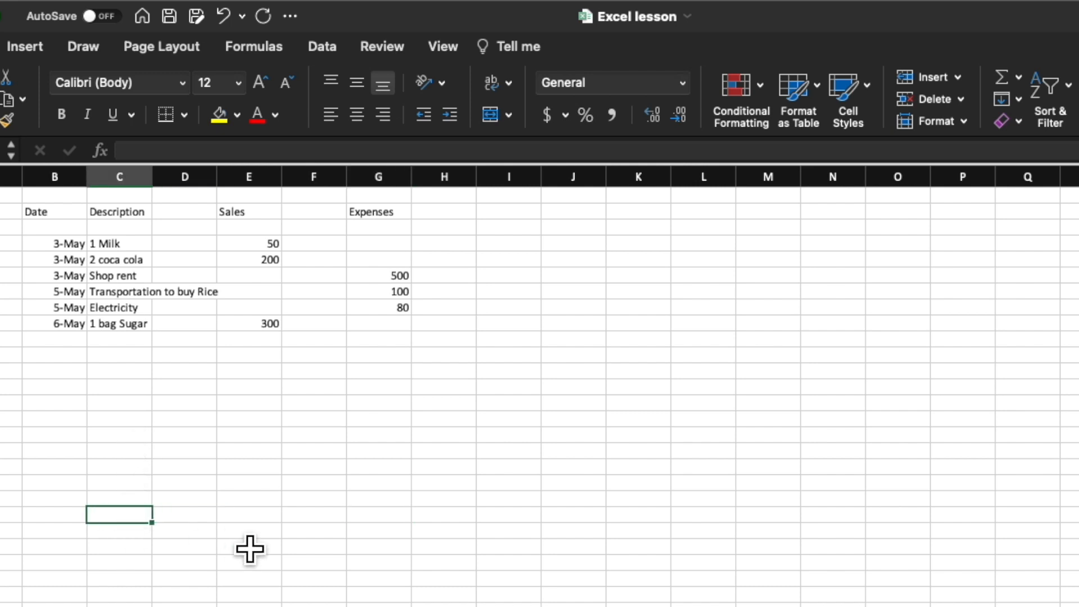
text(T)
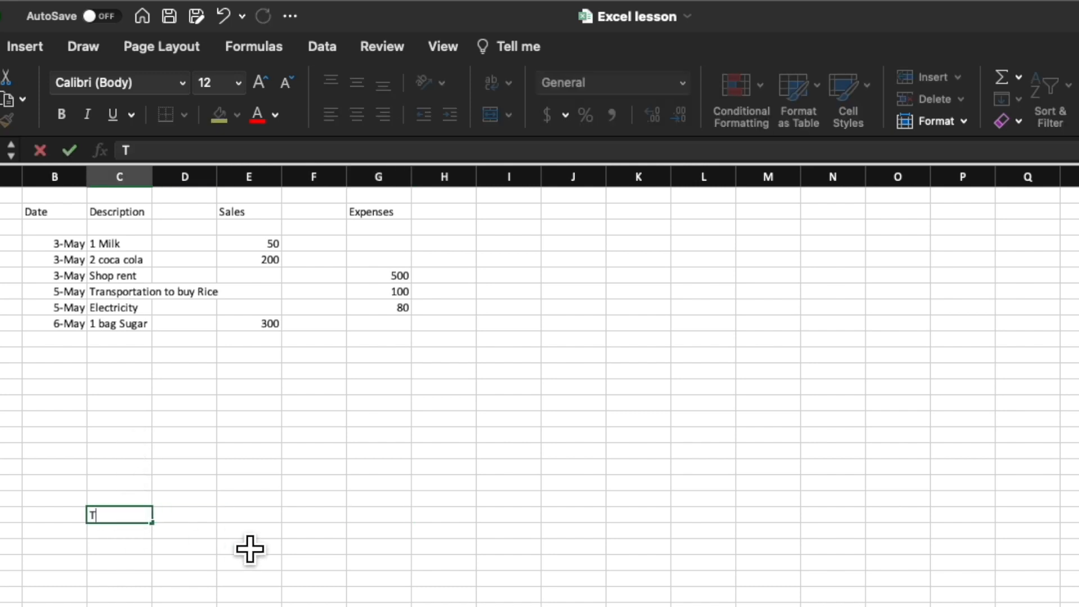
text(otal)
key(Tab)
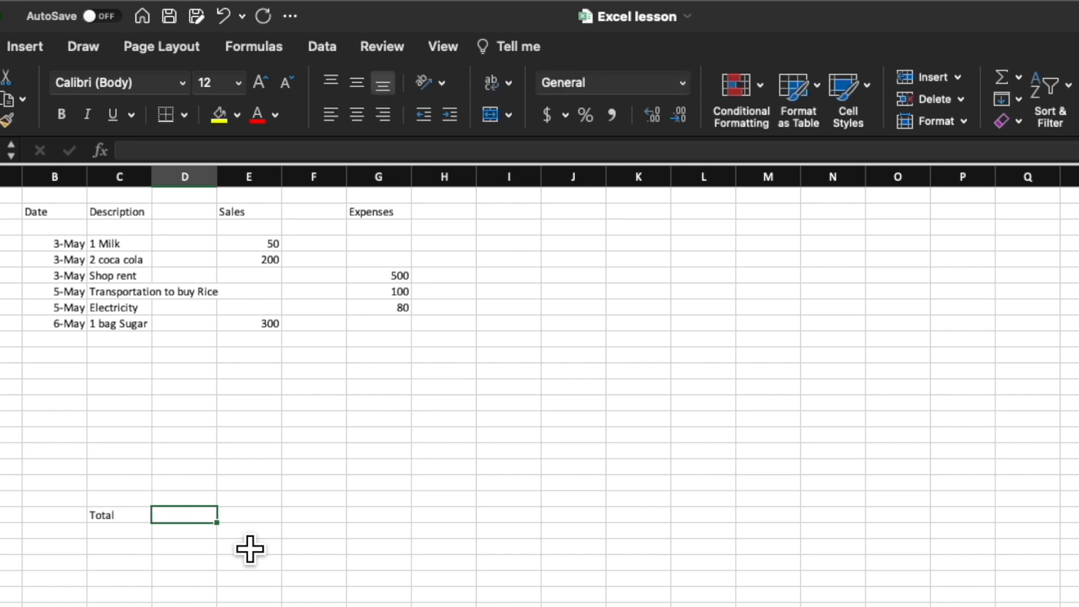
Step: Total the sales in E21 with the formula =E4+E5+E9, adding the three sales amounts individually
key(Right)
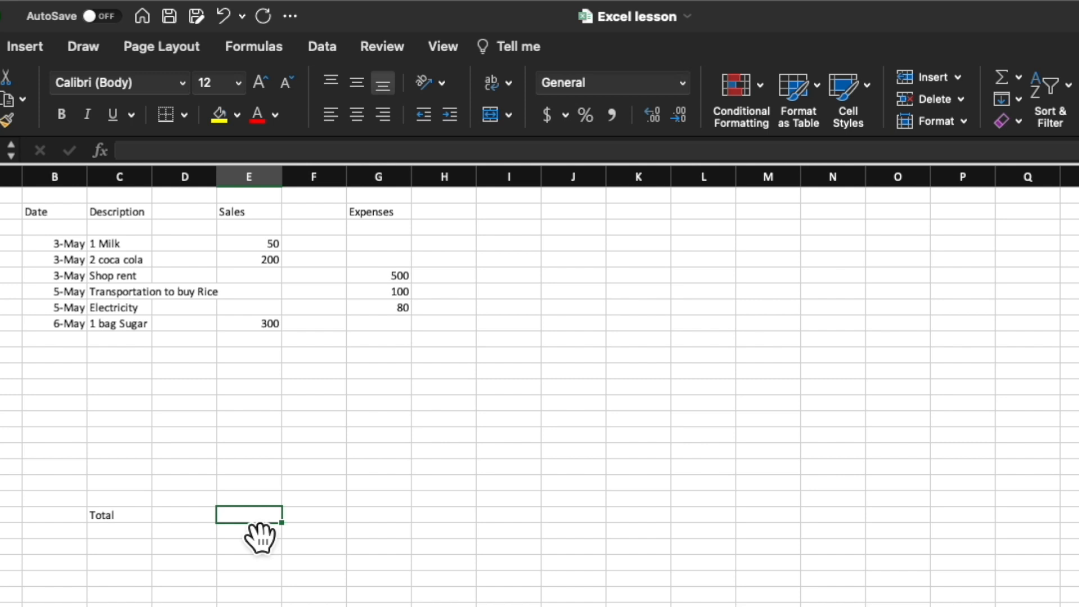
text(=)
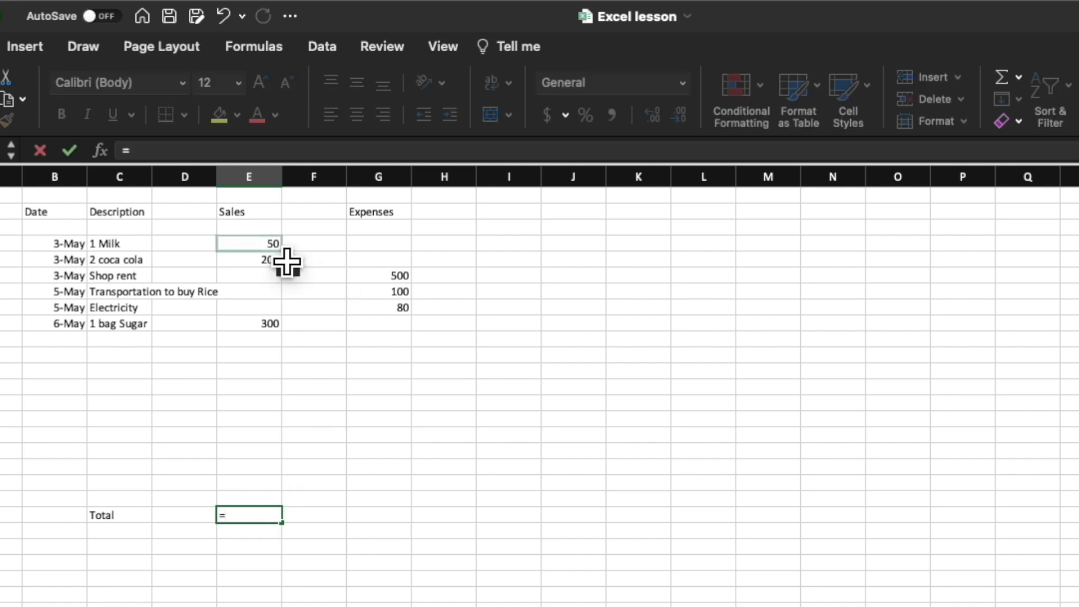
click(278, 247)
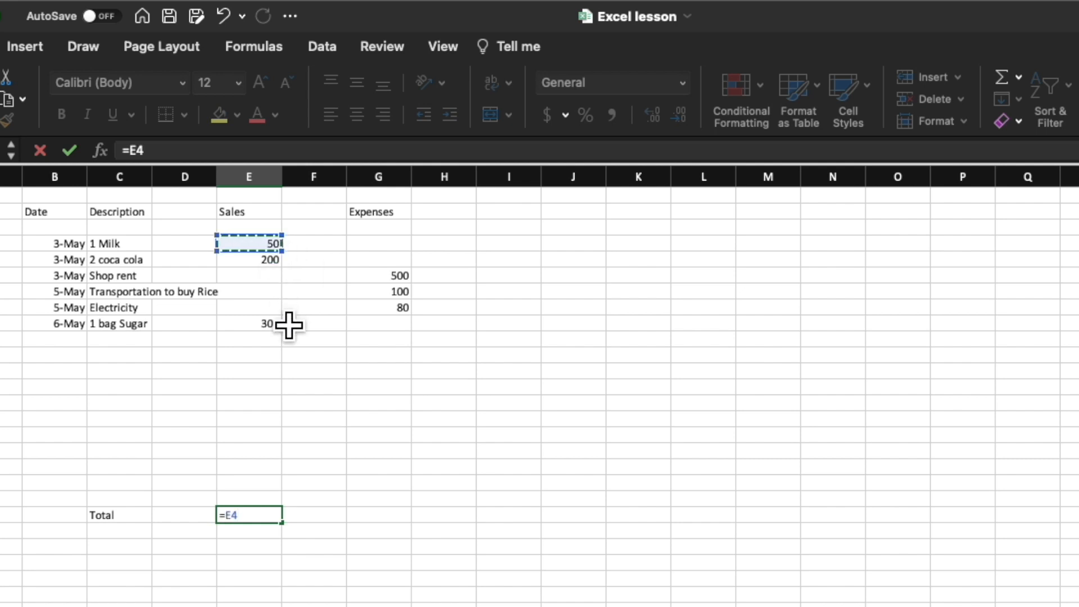
text(+)
click(275, 261)
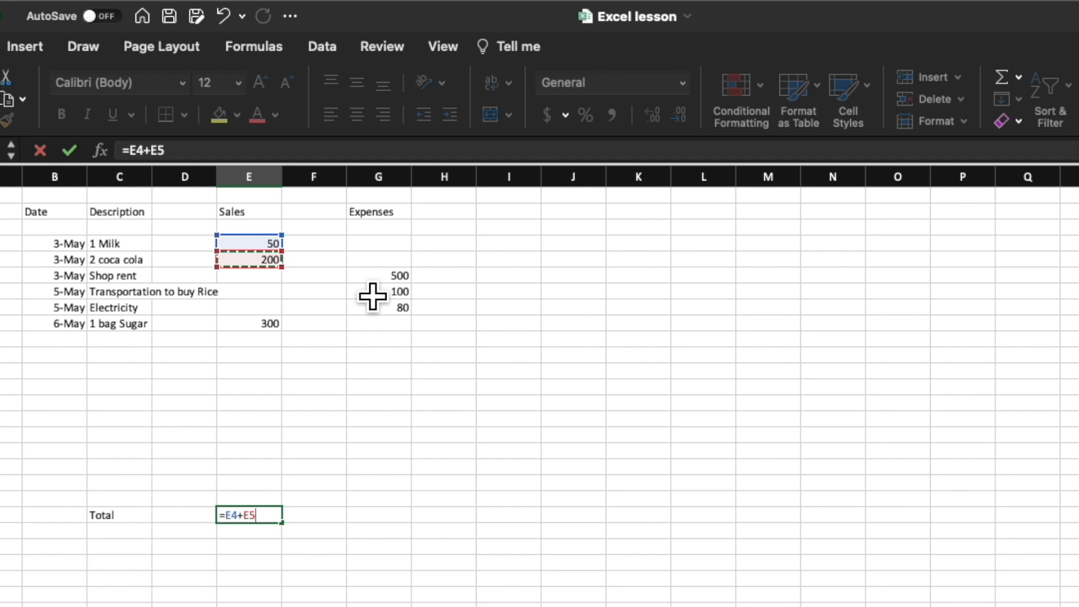
text(+)
click(264, 326)
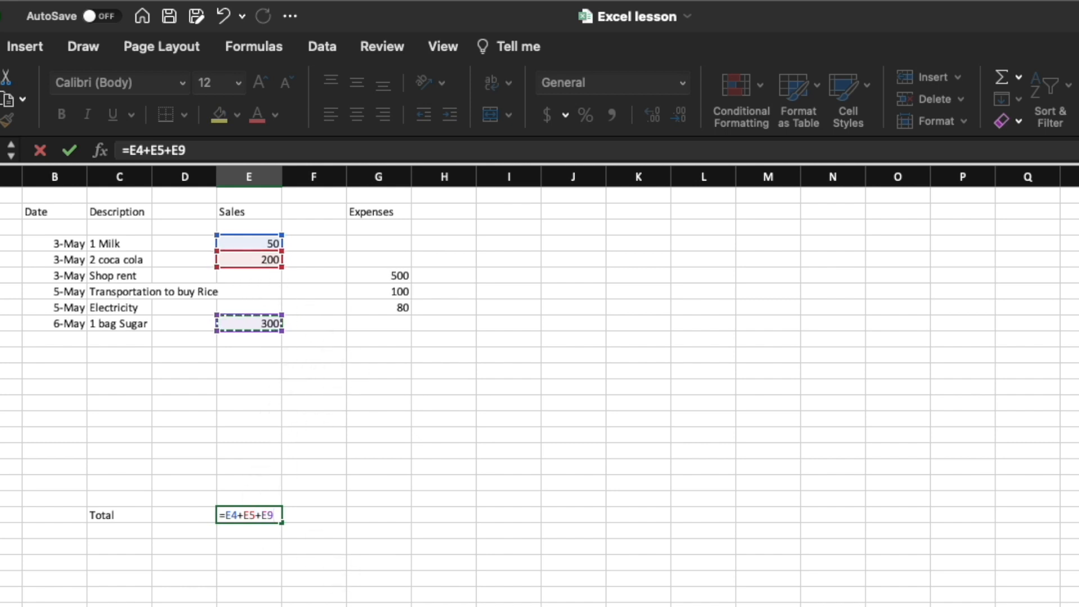
key(Return)
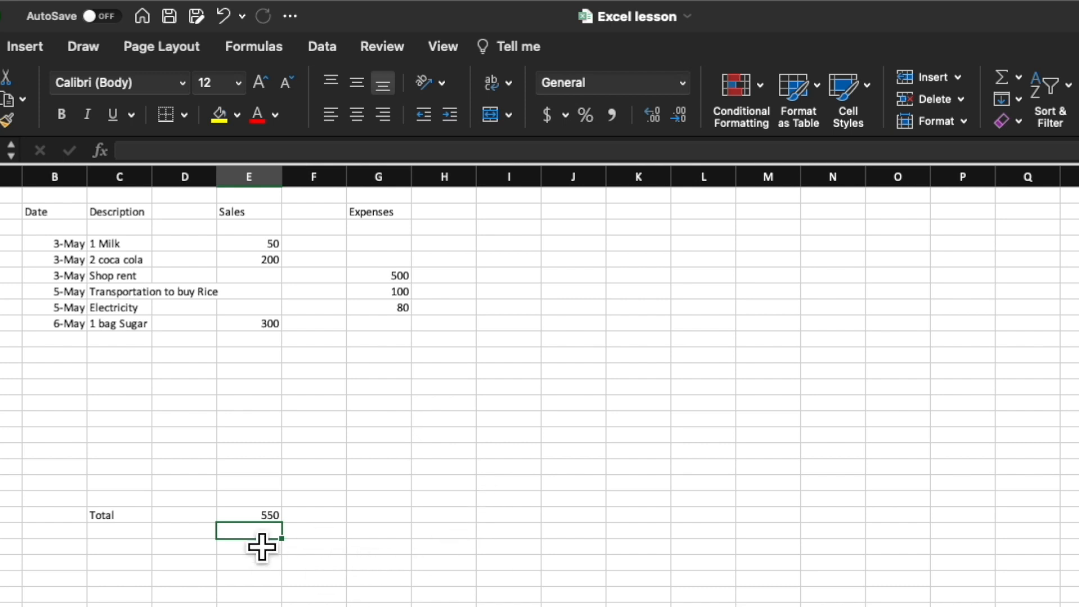
Step: Delete the cell-by-cell addition formula from the sales total in E21
click(393, 595)
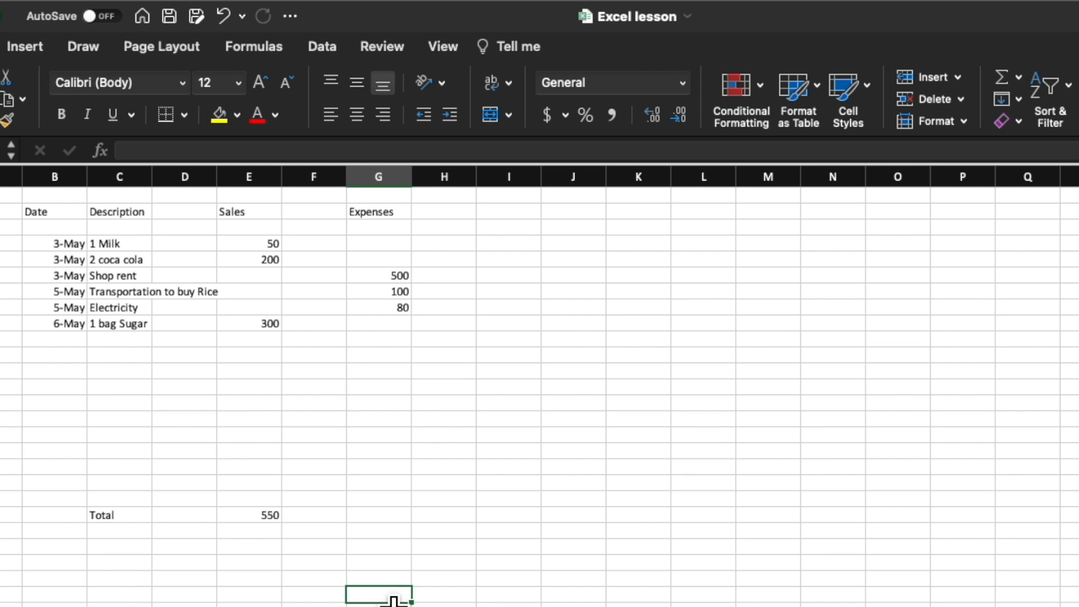
click(270, 531)
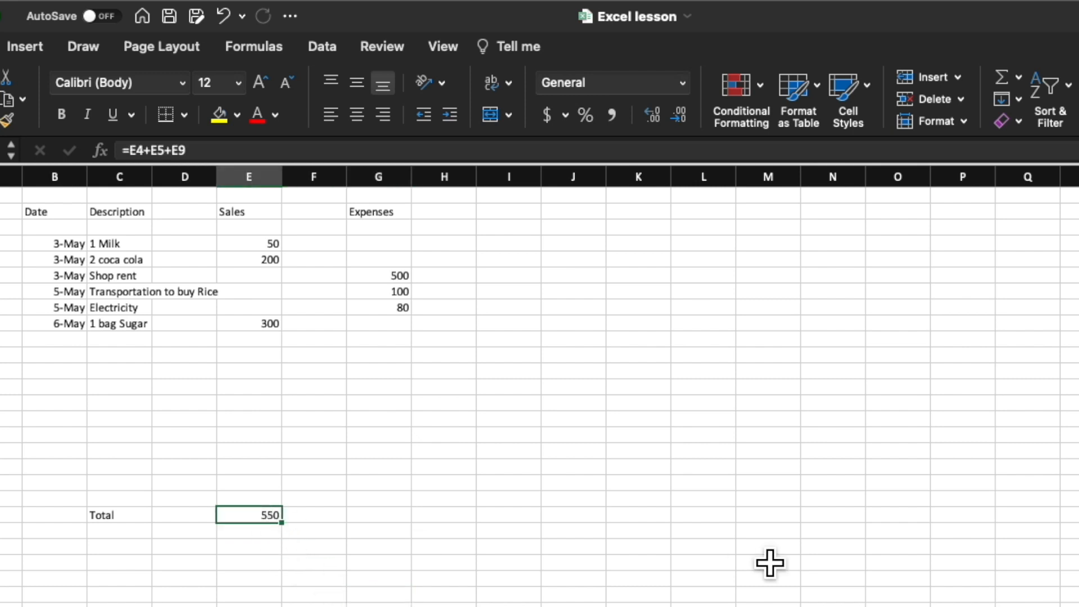
key(Delete)
click(752, 551)
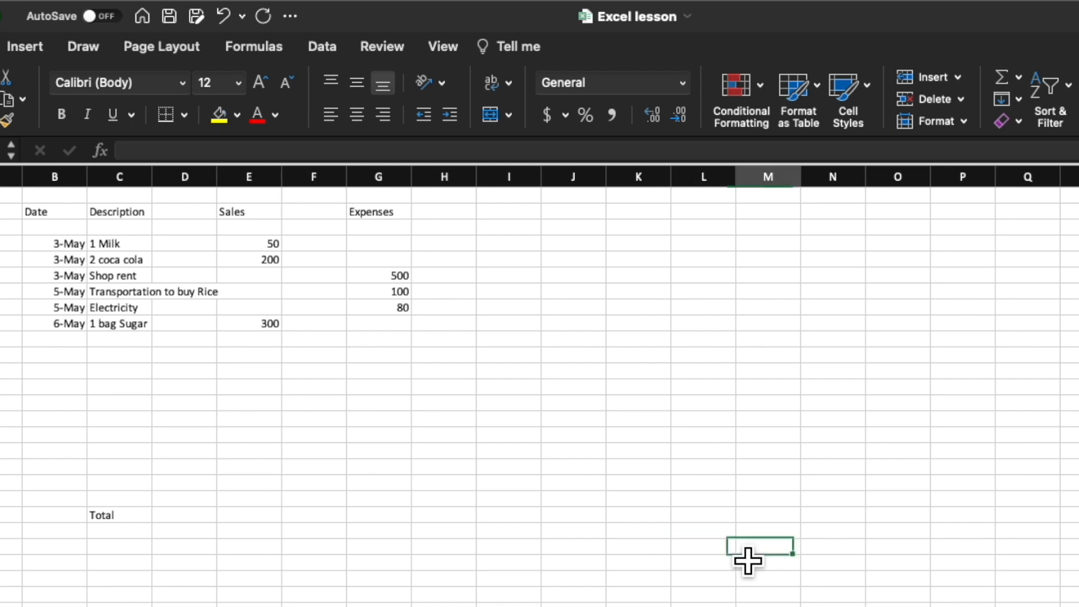
Step: Total the Sales column in E21 with the Sum function over the range E4:E20
click(267, 520)
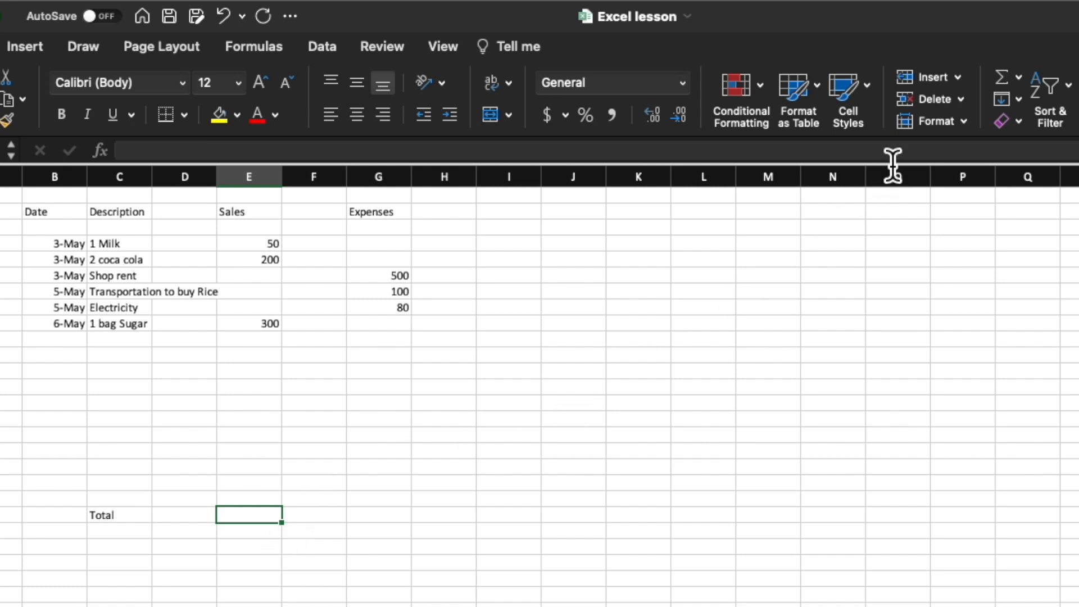
click(1009, 80)
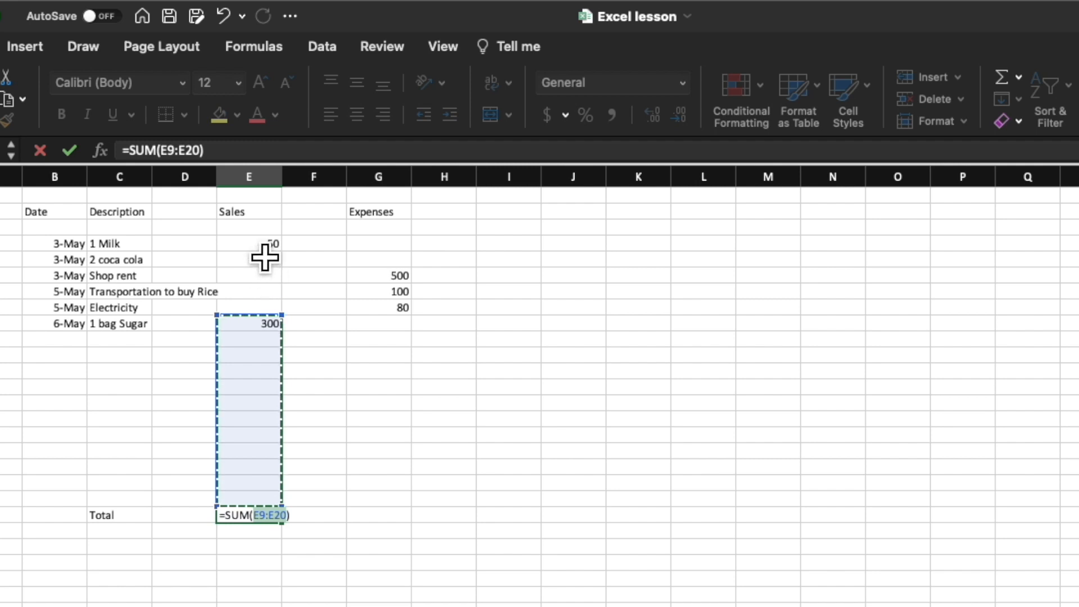
drag(263, 245, 262, 506)
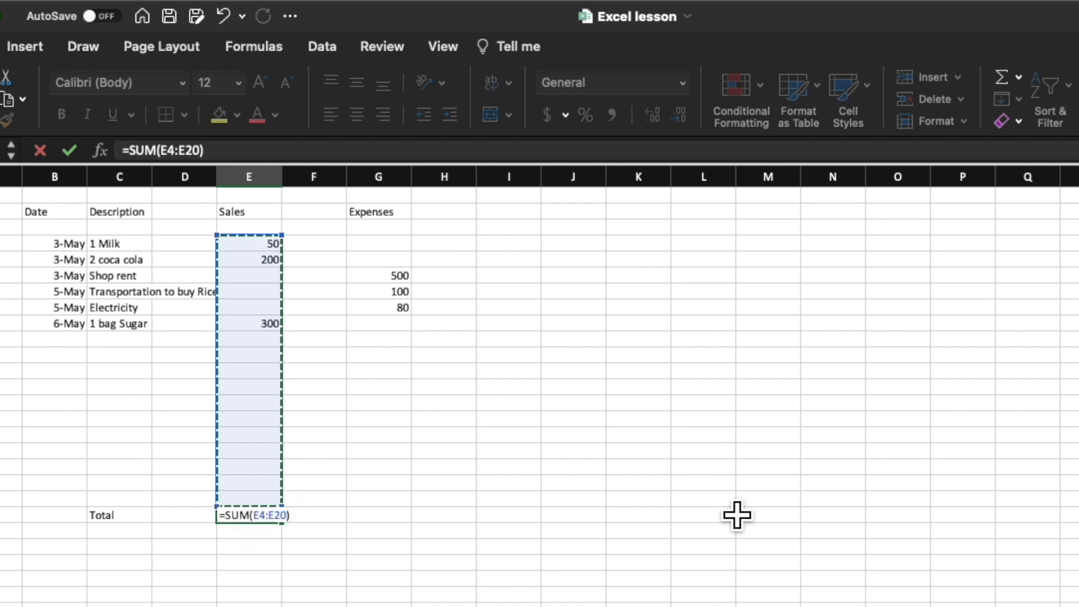
key(Return)
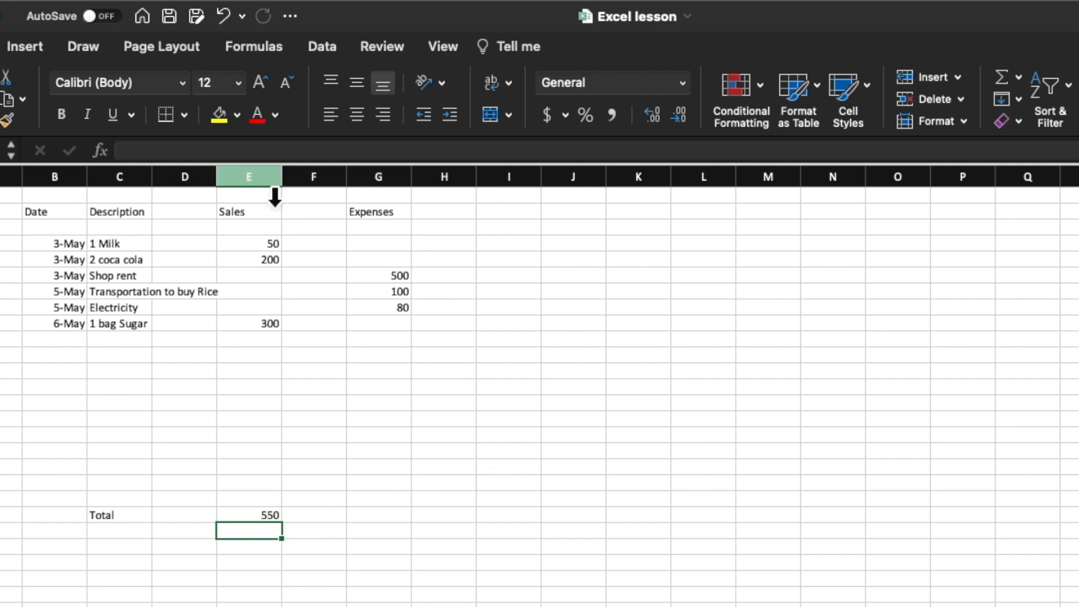
Step: Enter the date May 7 in B10, directly below the last transaction
click(264, 393)
click(265, 363)
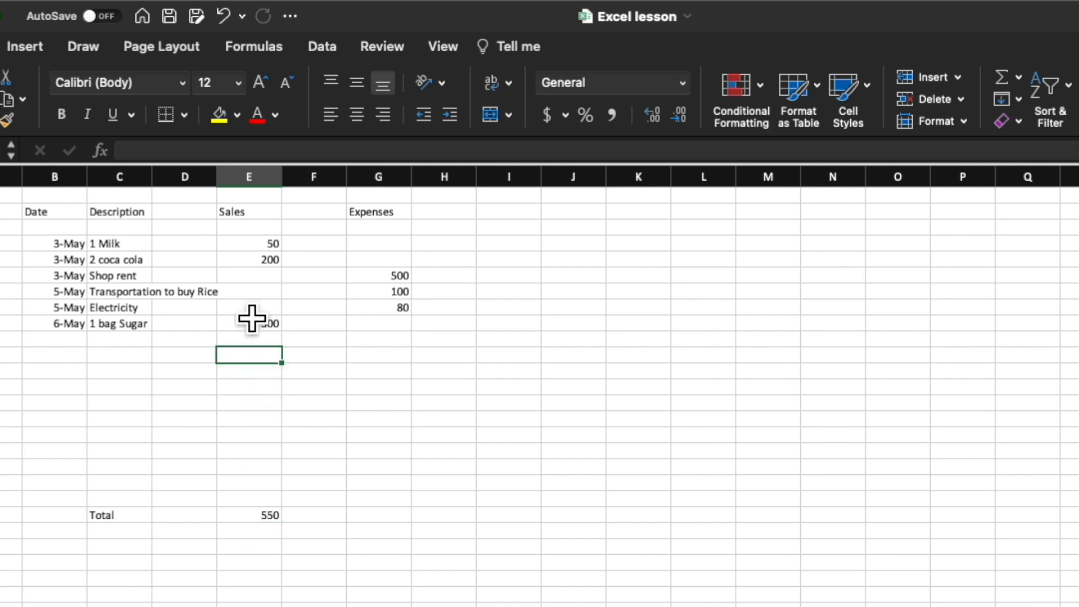
click(72, 358)
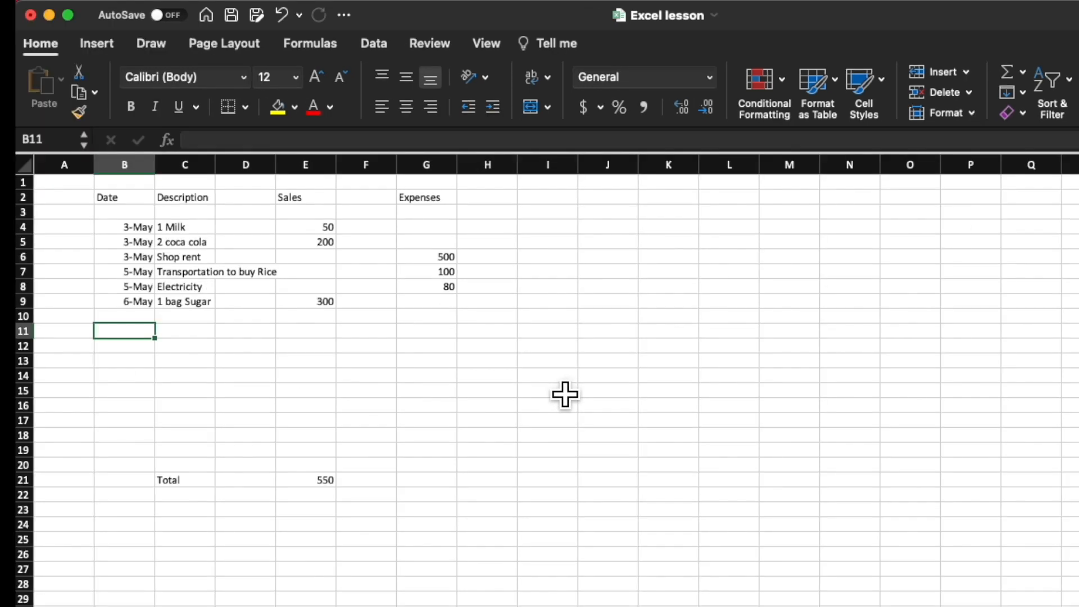
key(Up)
text(May 7)
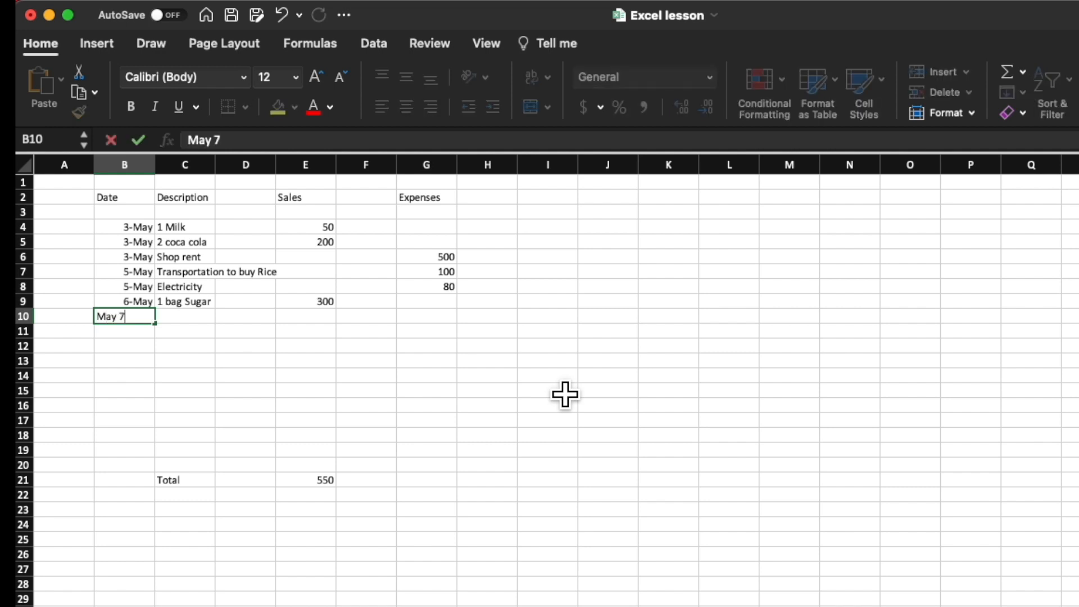
key(Tab)
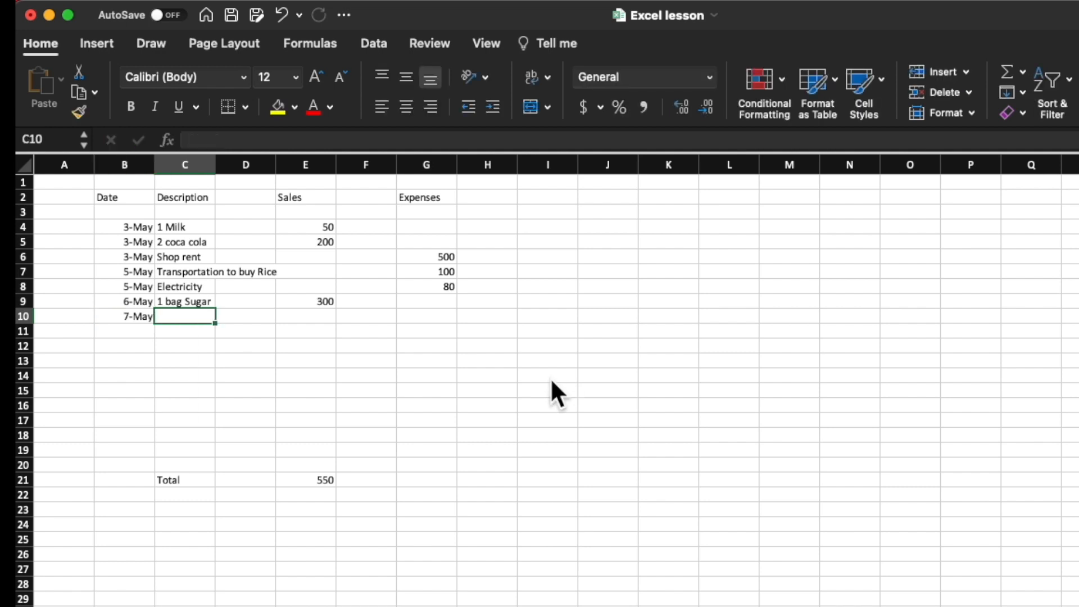
Step: Enter the description 1 cup rice in C10 and a sales amount of 100 in E10
text(1 cup rice)
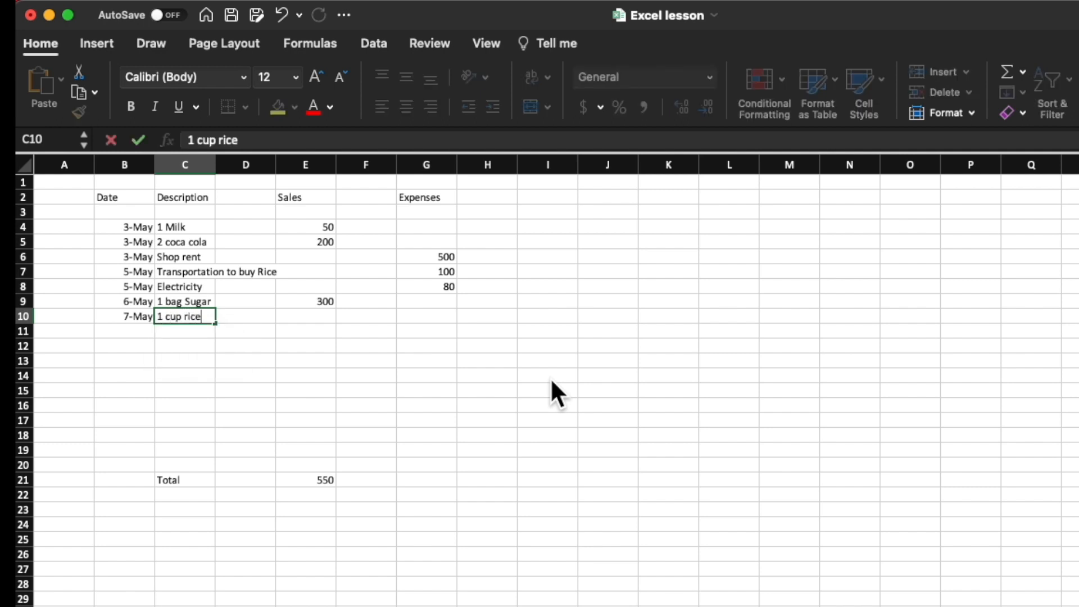
key(Tab)
key(Tab)
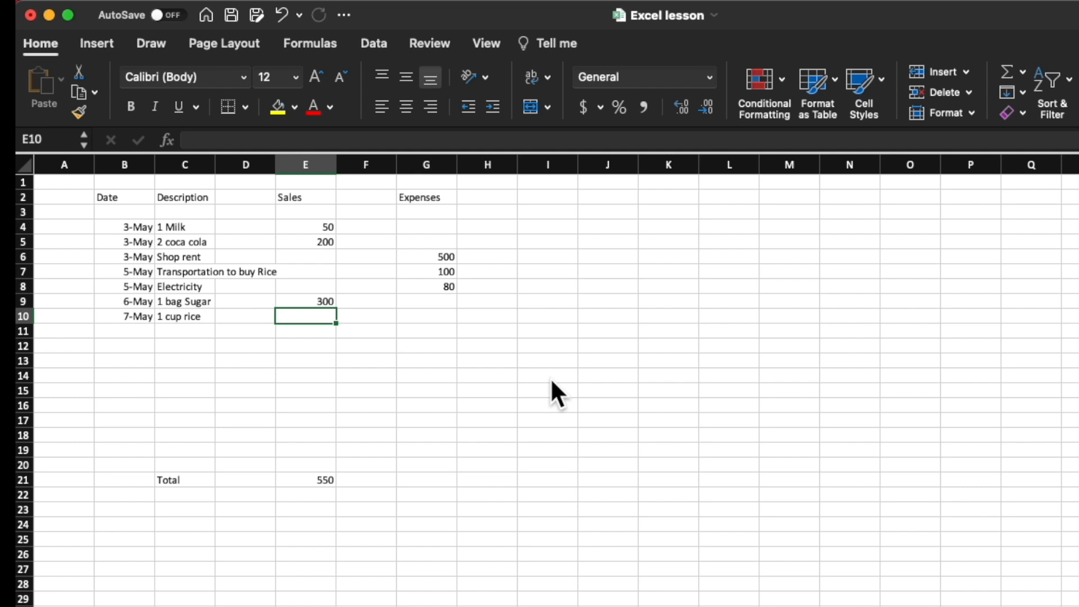
text(100)
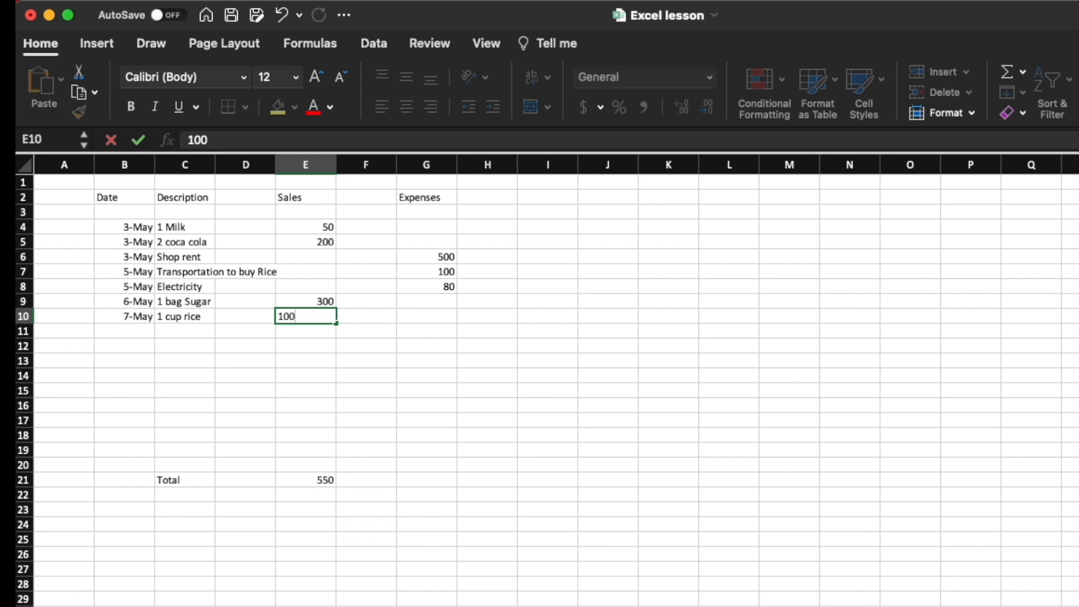
key(Return)
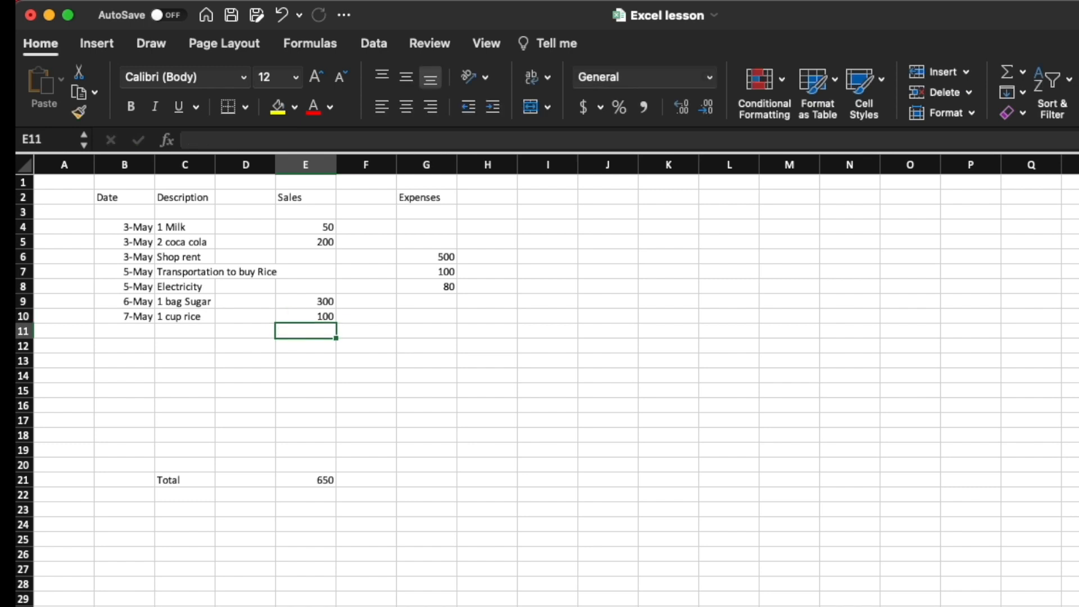
Step: Enter the date May 29 in B19 for a transaction just above the Total row
scroll(416, 304, down, 1)
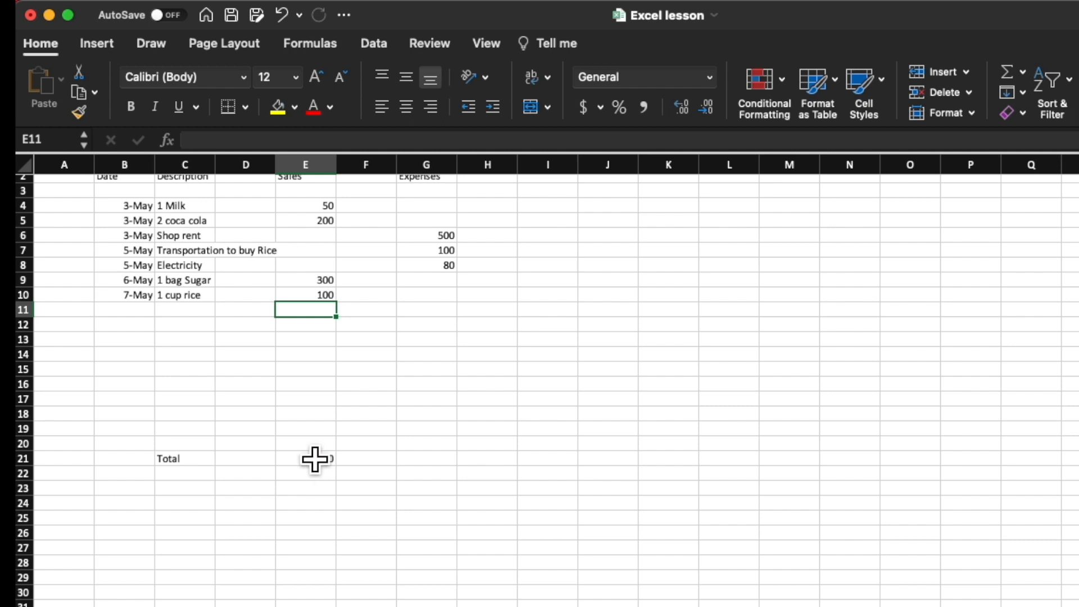
click(448, 433)
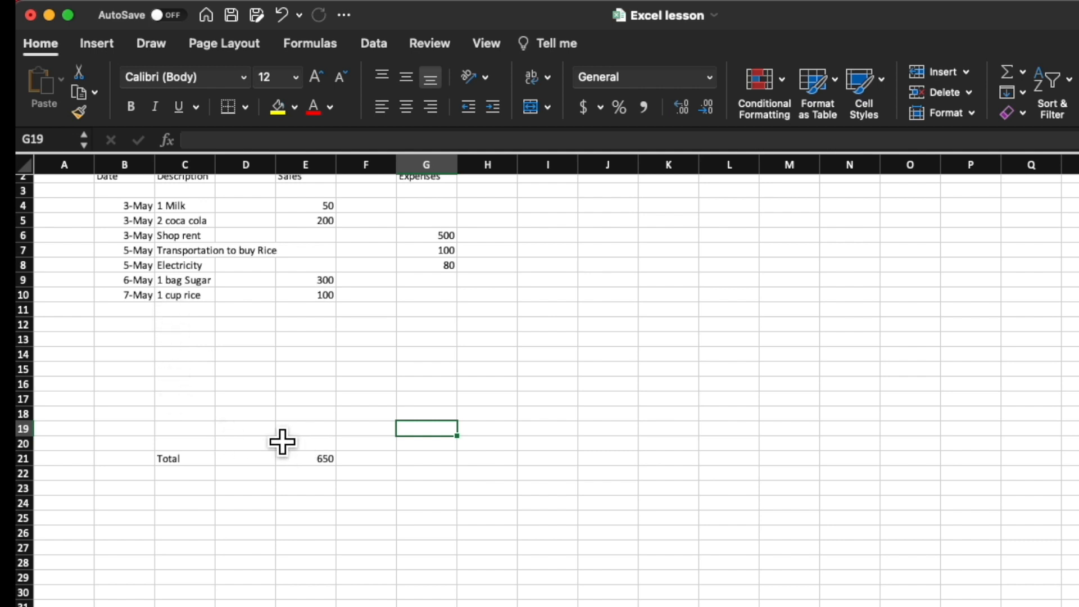
click(144, 431)
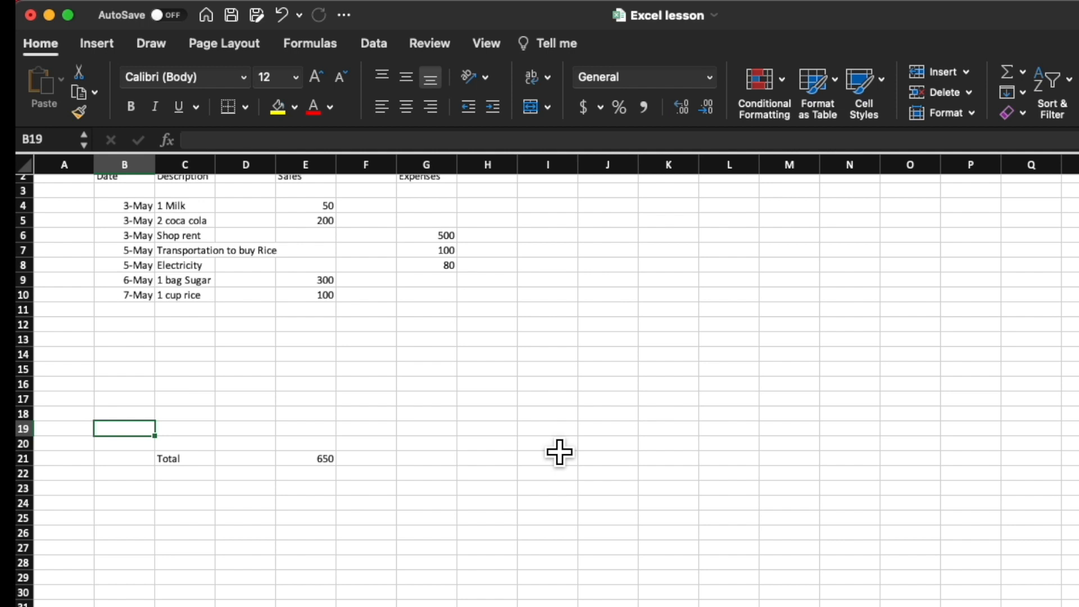
text(May 29)
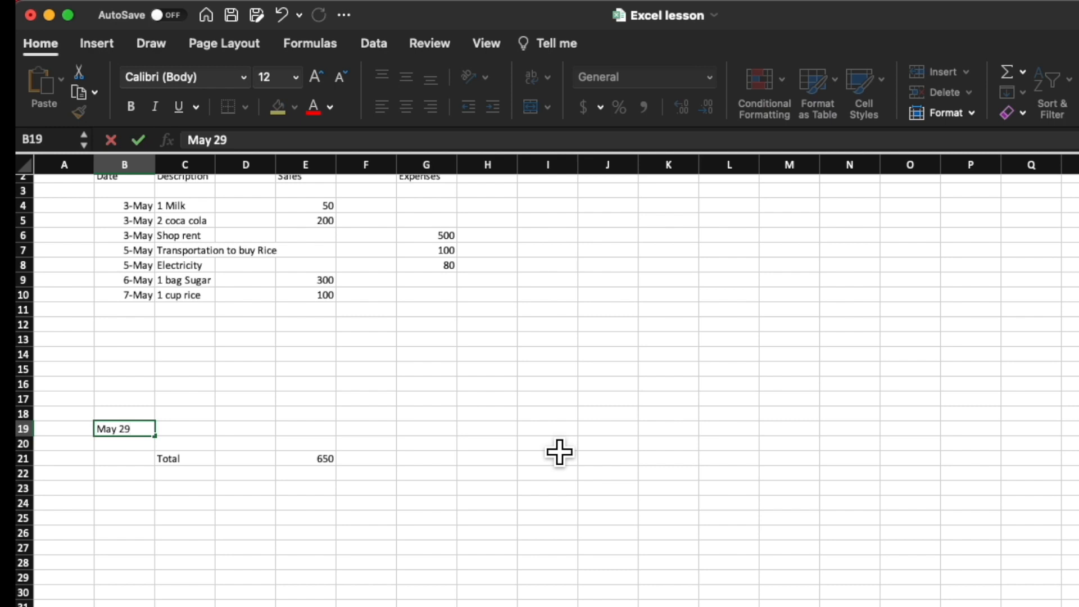
key(Tab)
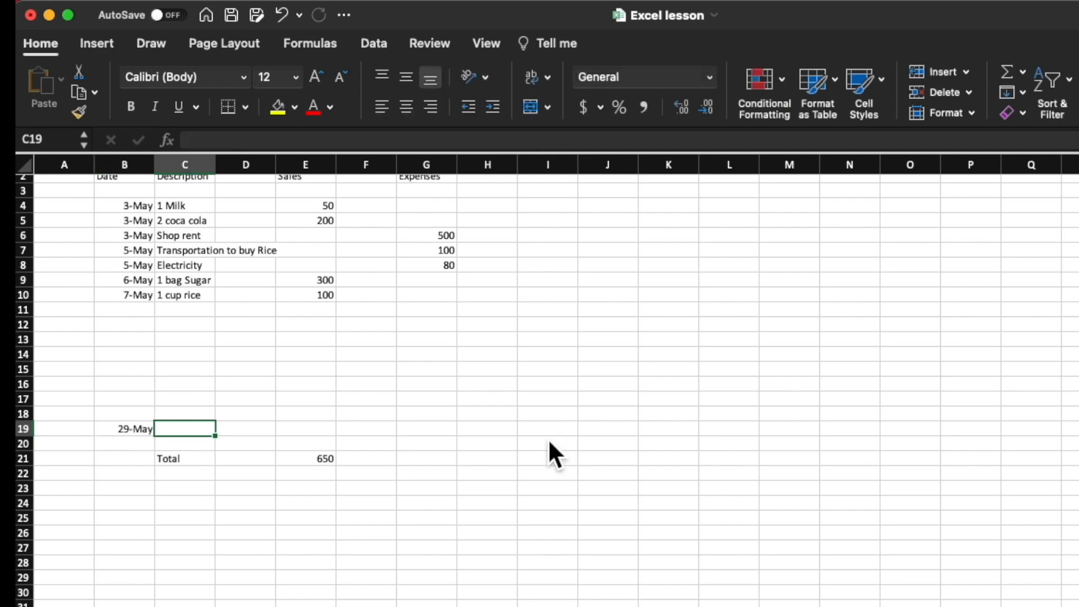
Step: Enter the description 1 bread in C19 and a sales amount of 30 in E19
text(1 bread)
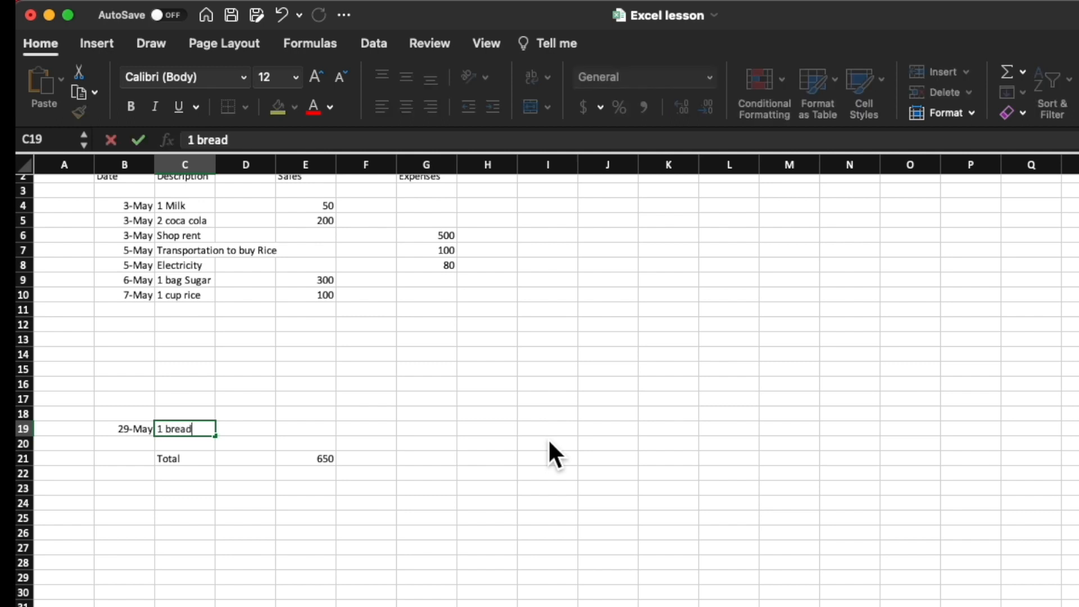
key(Tab)
key(Tab)
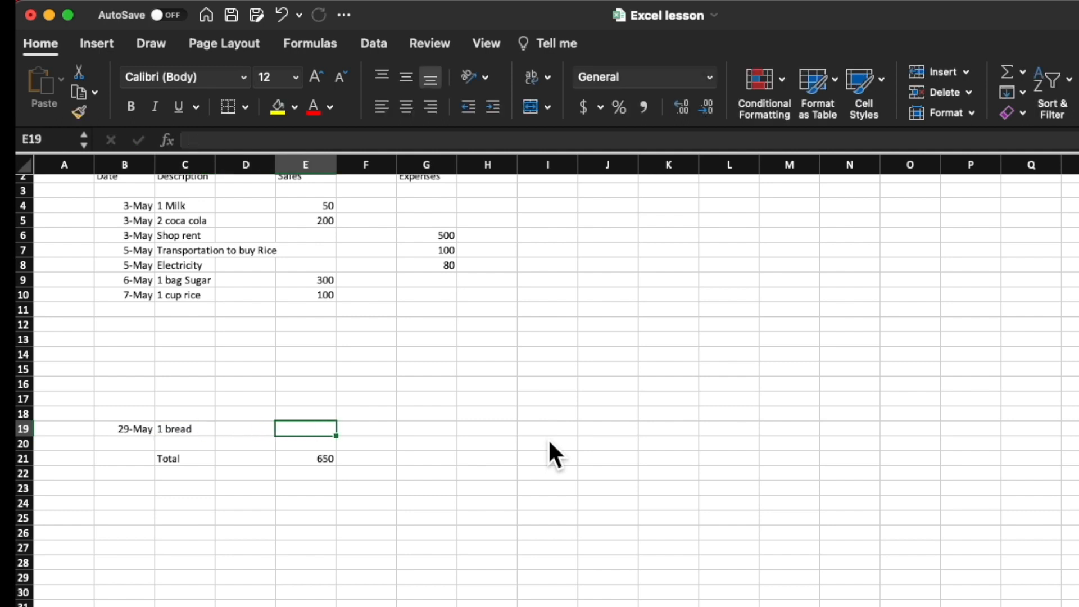
text(30)
key(Tab)
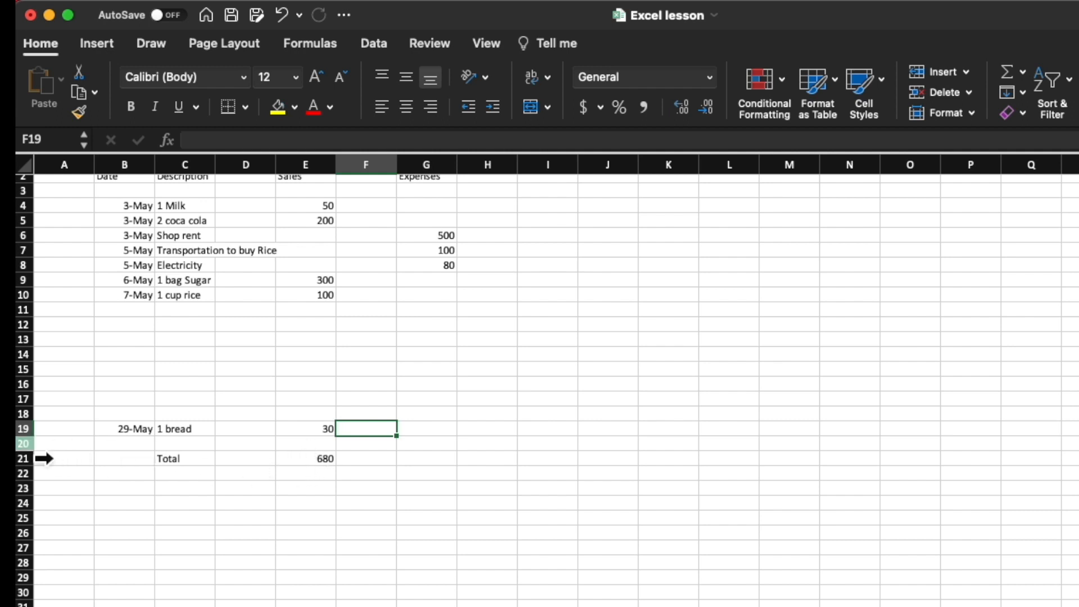
Step: Insert two blank rows at row 20, between the 1 bread transaction and the Total row
click(28, 444)
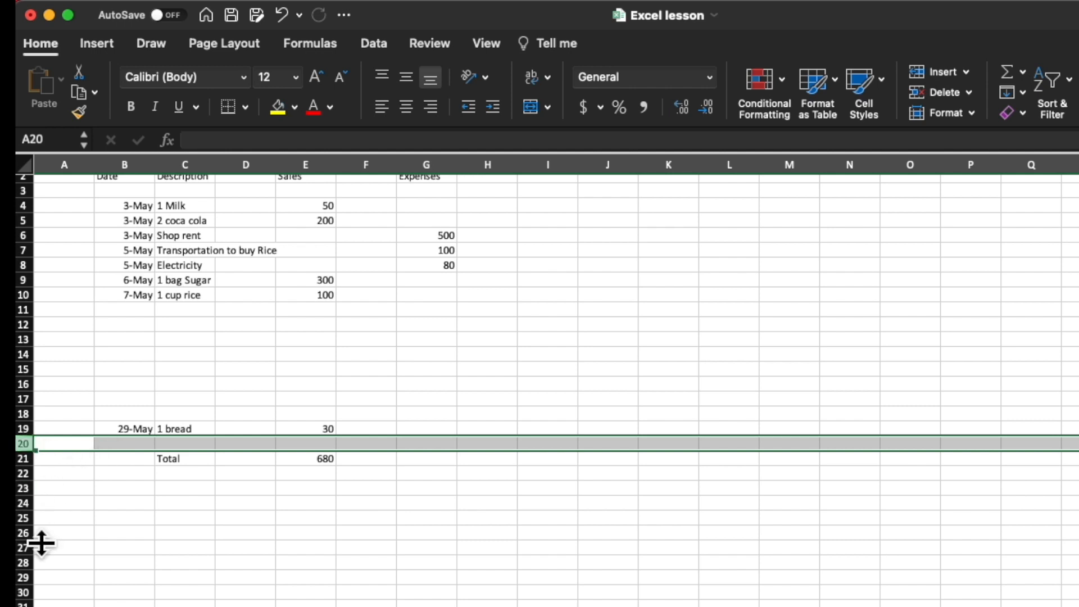
click(187, 533)
click(83, 447)
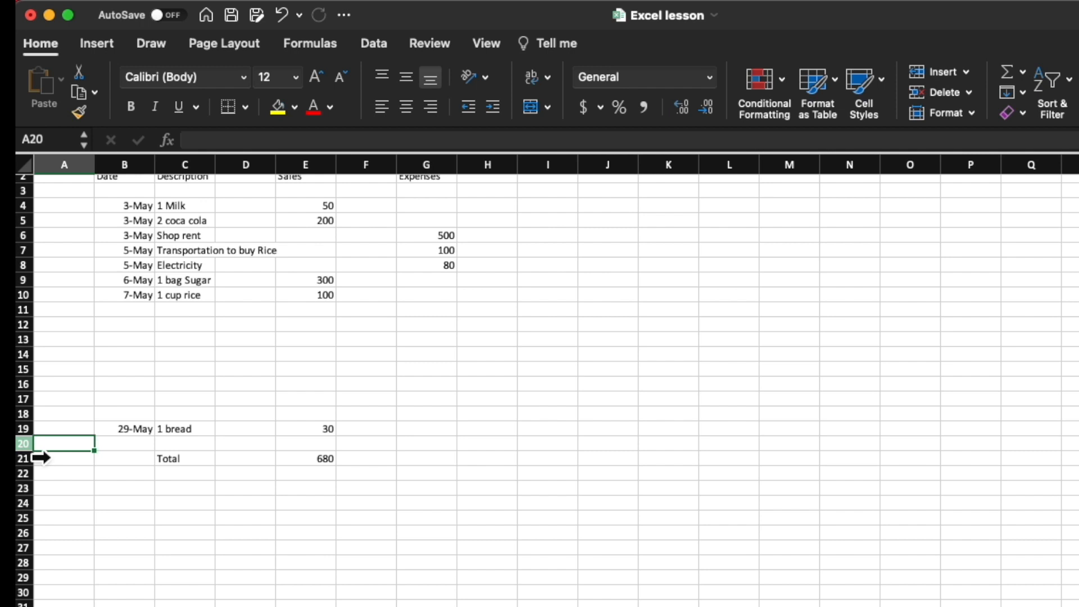
click(25, 444)
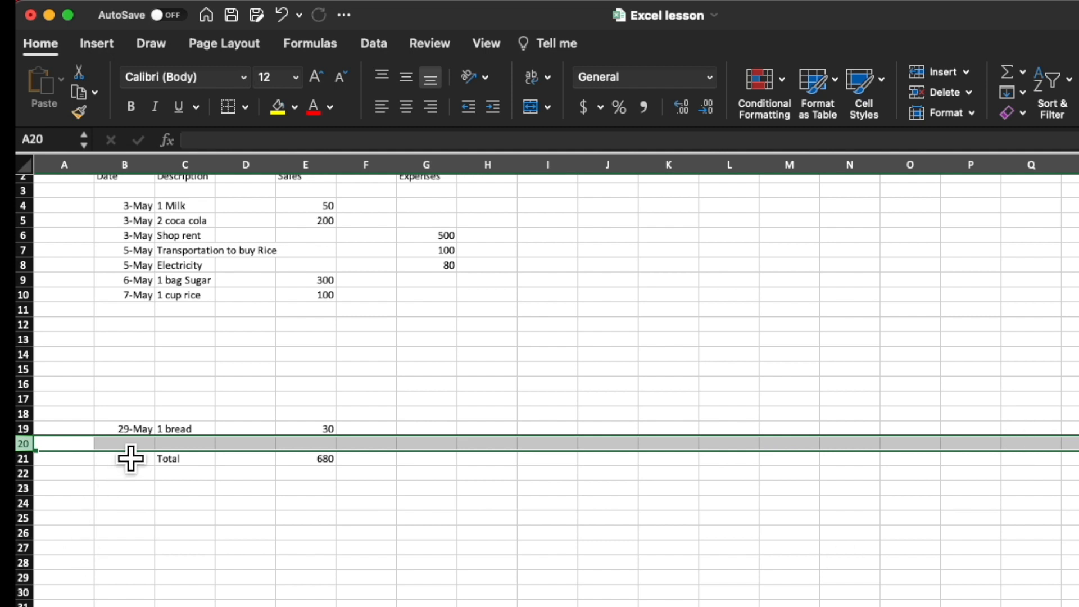
right_click(118, 446)
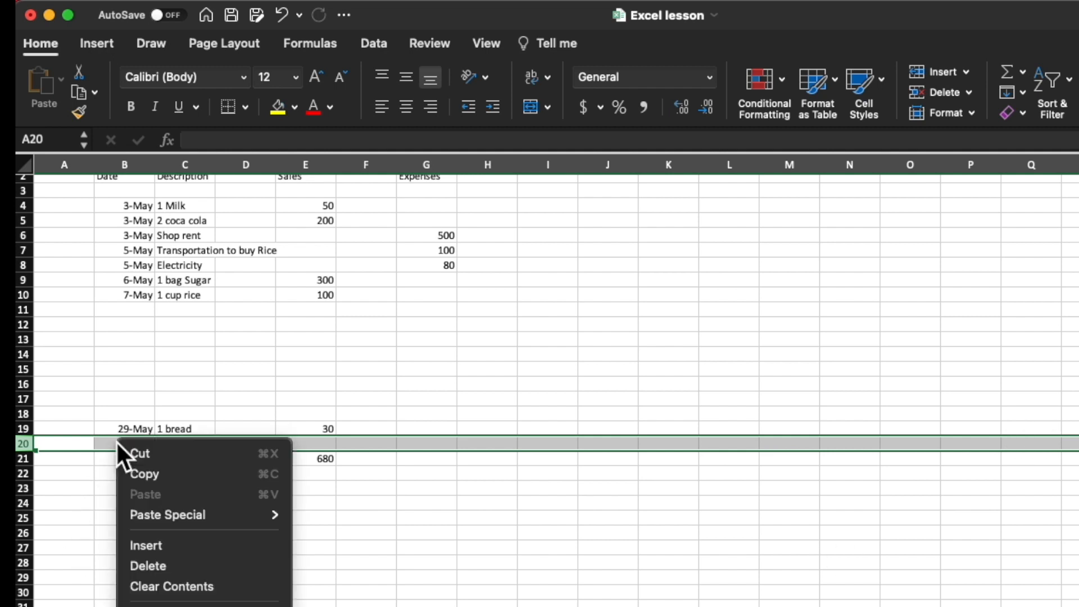
click(204, 548)
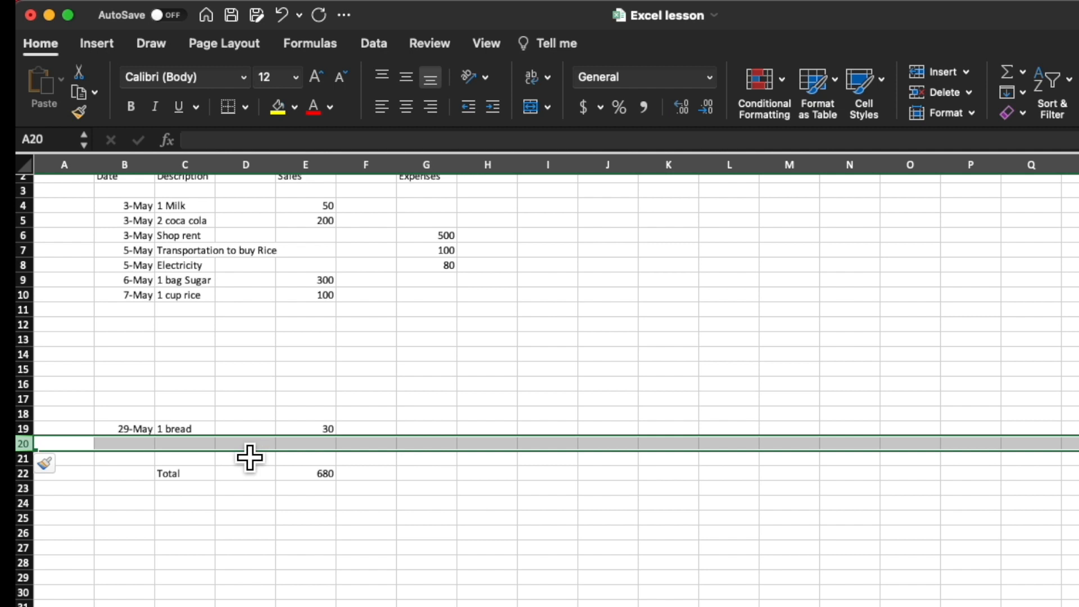
right_click(236, 442)
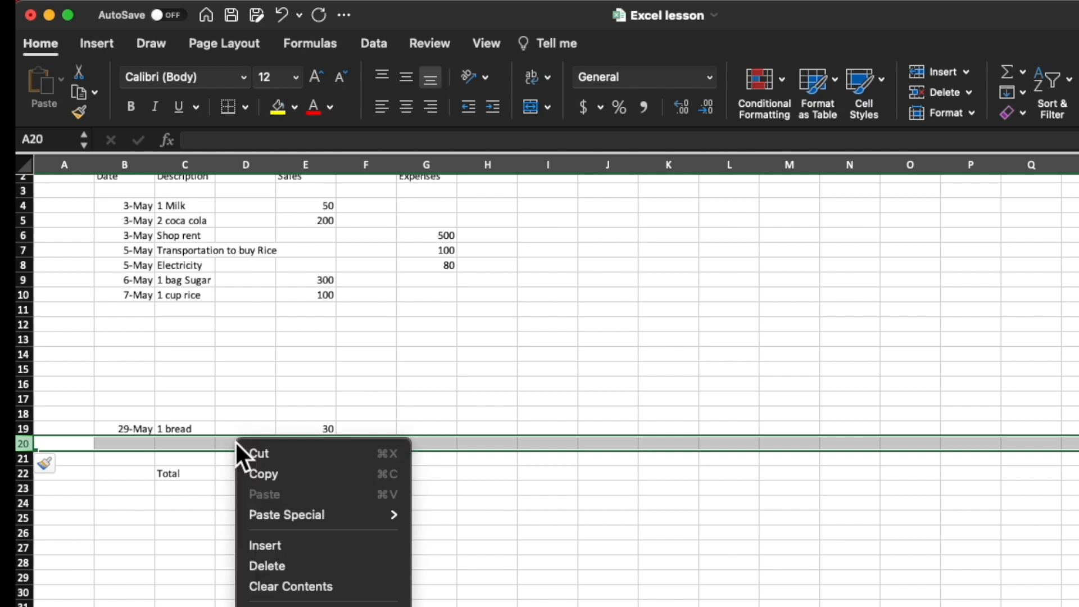
click(298, 547)
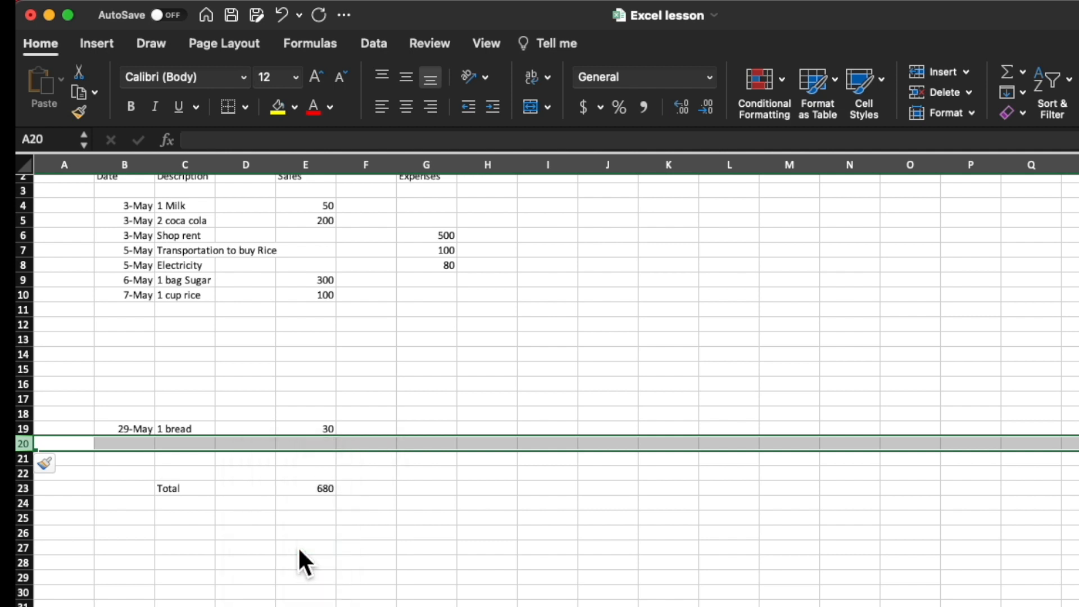
Step: Check which cell range the Sales total formula in E23 covers
click(439, 478)
click(328, 477)
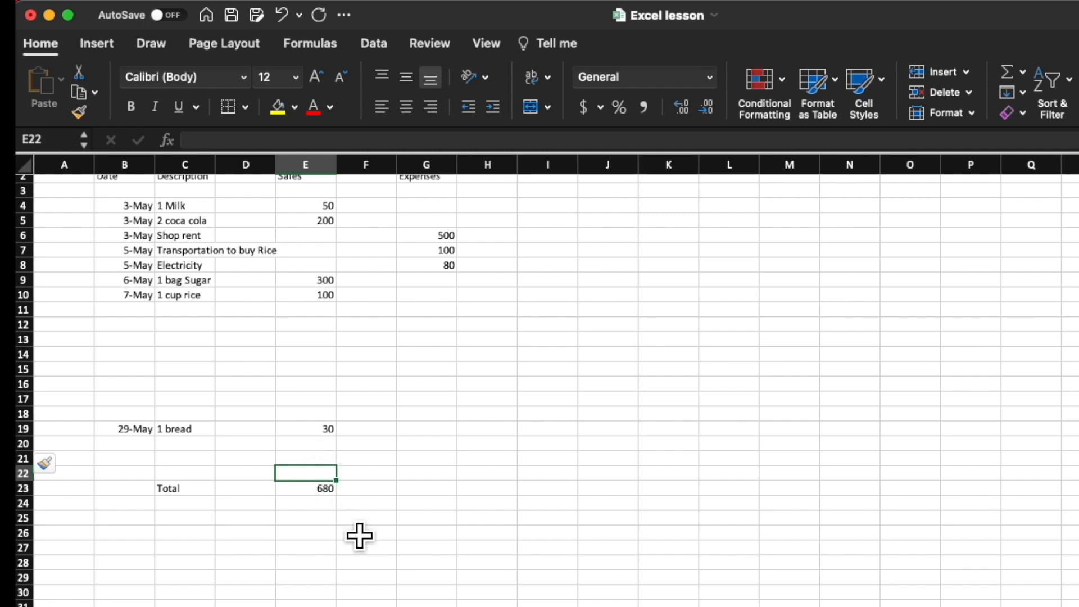
click(326, 494)
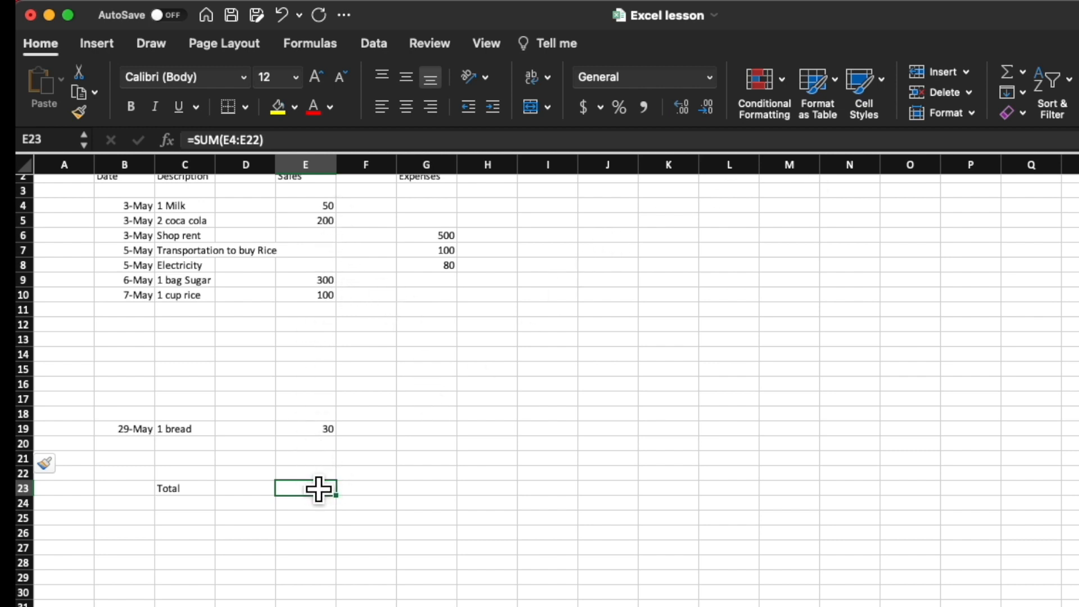
key(Up)
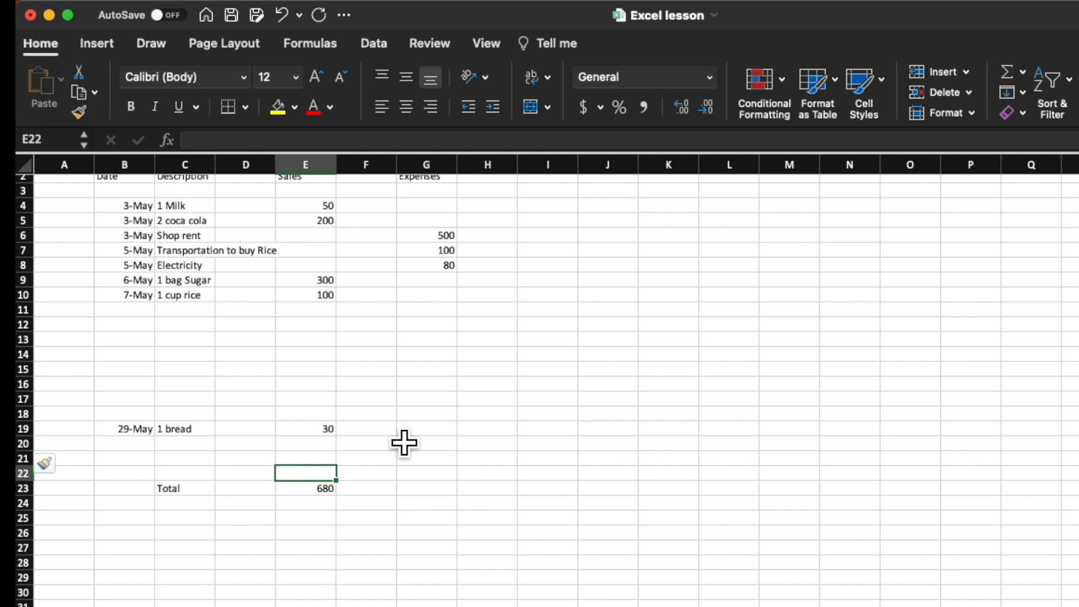
click(600, 371)
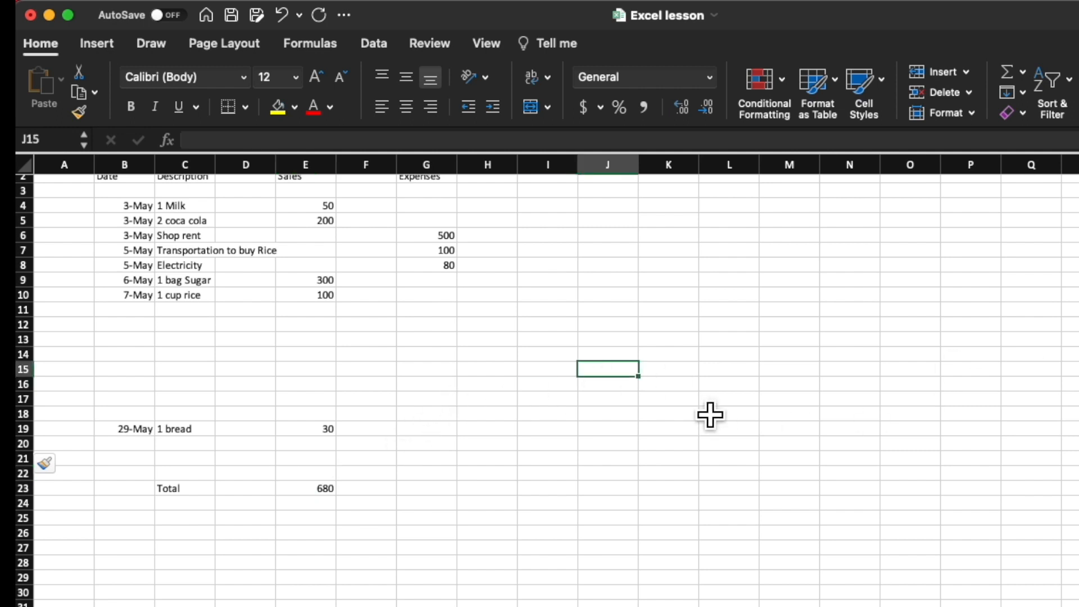
Step: Total the Expenses column in G23 with a Sum over G4:G22
scroll(545, 387, up, 1)
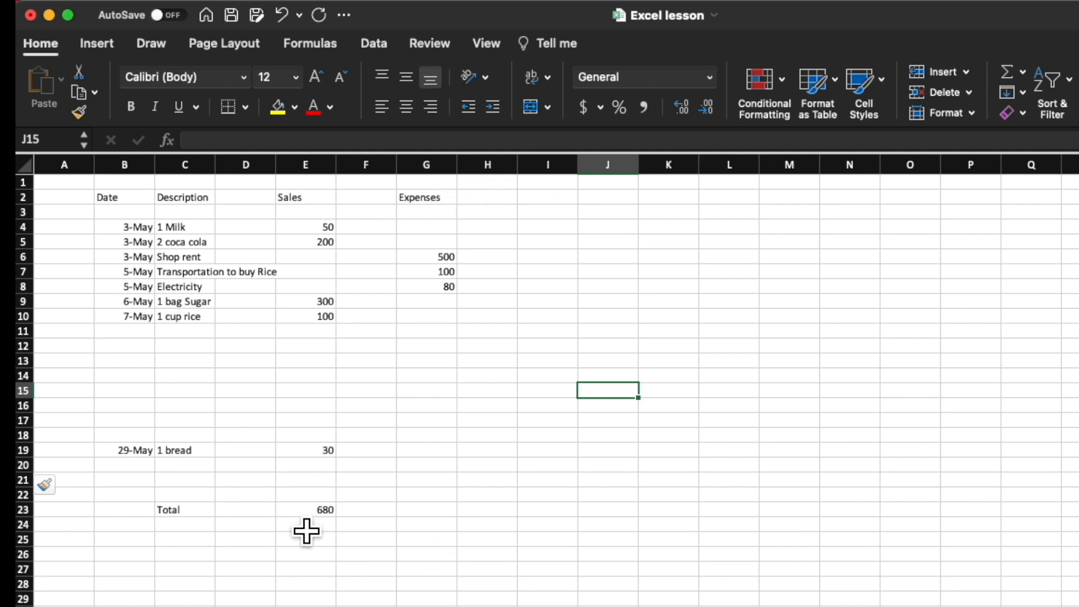
click(447, 513)
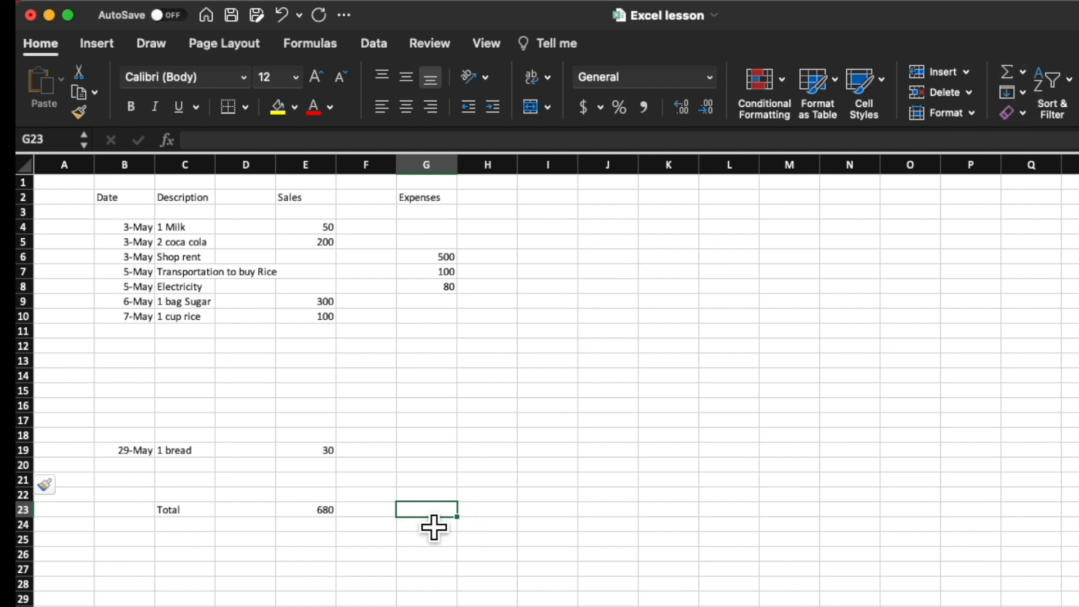
click(1016, 73)
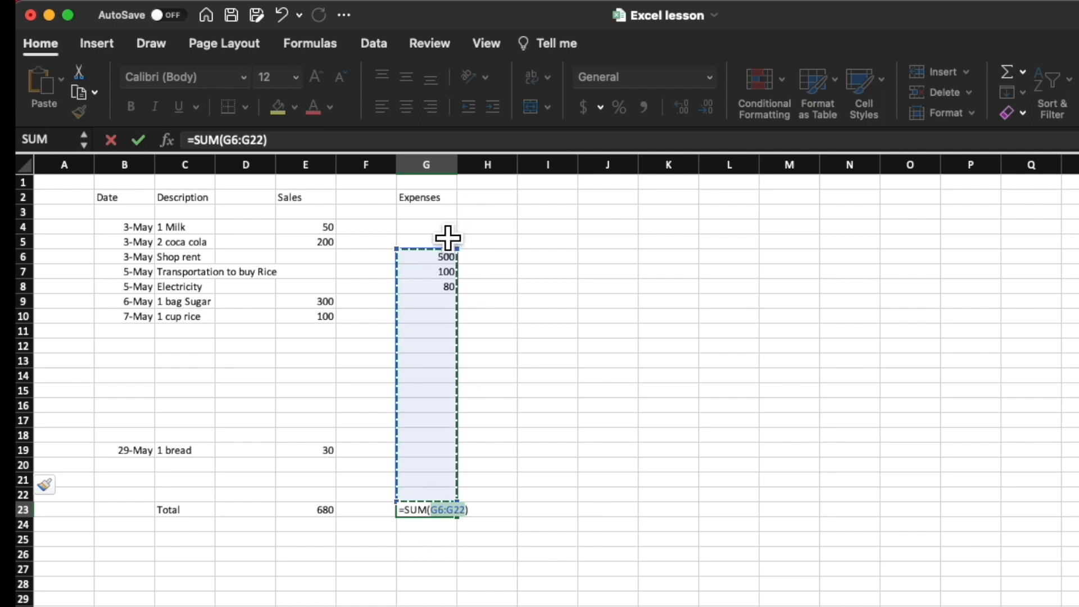
drag(448, 227, 444, 503)
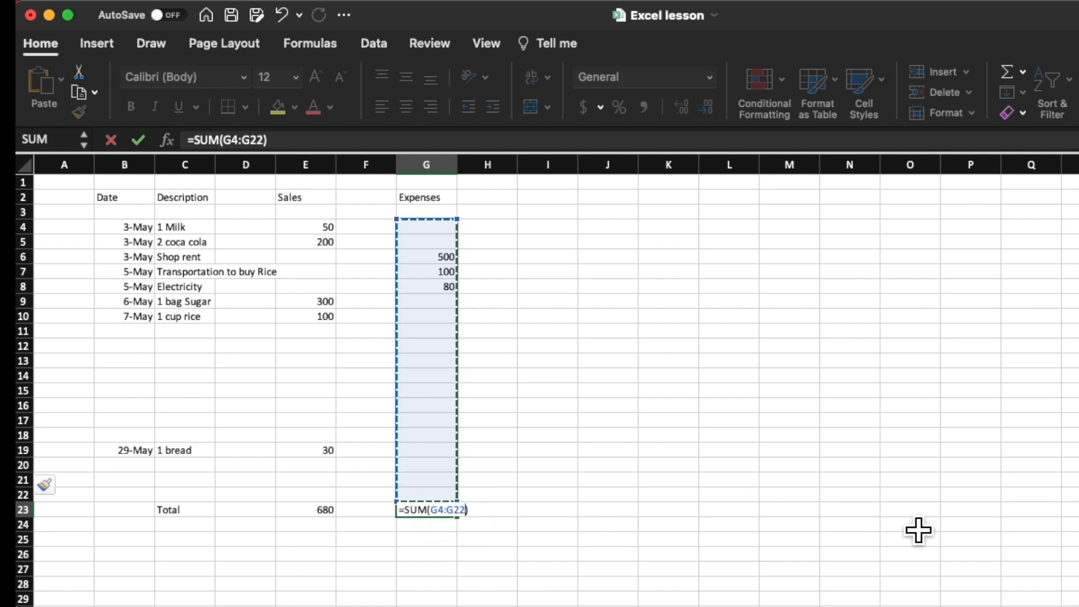
key(Return)
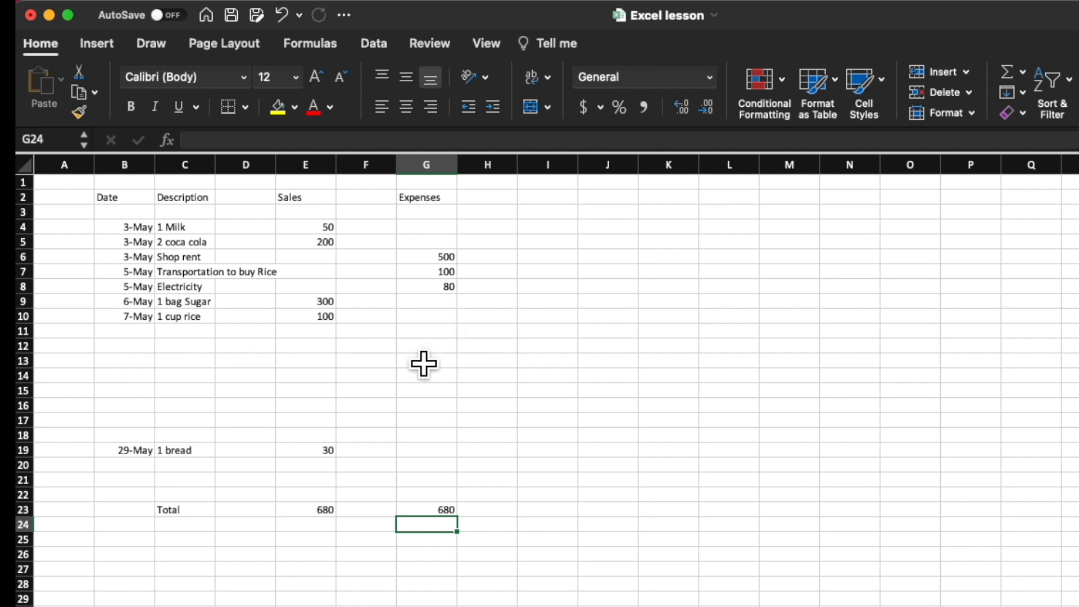
Step: Enter a transaction in row 13 with the date May 16 in B13 and the description Carpentar in C13
click(148, 367)
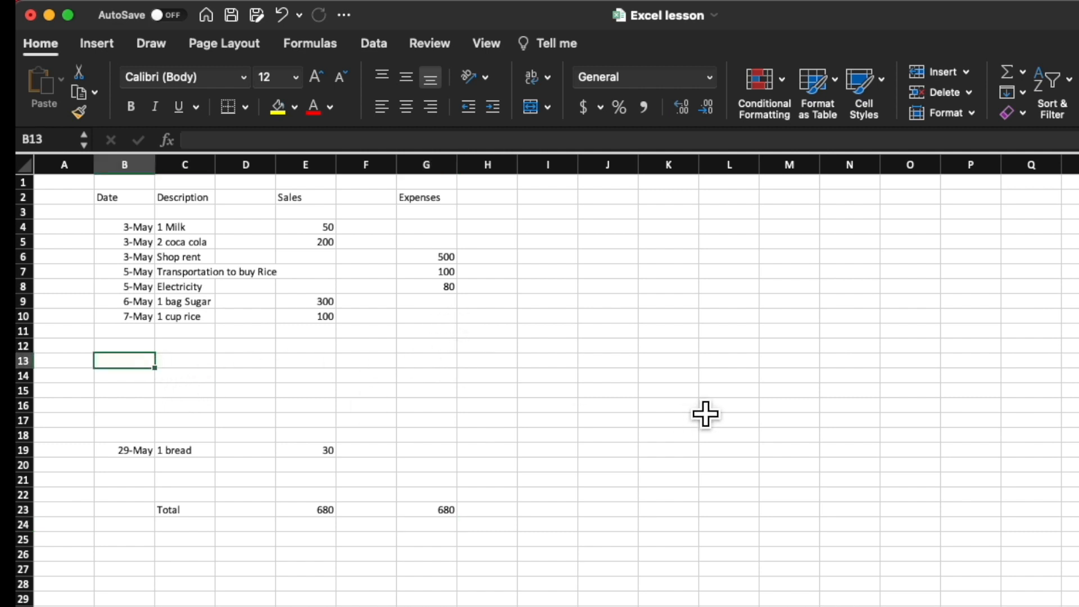
text(Ma)
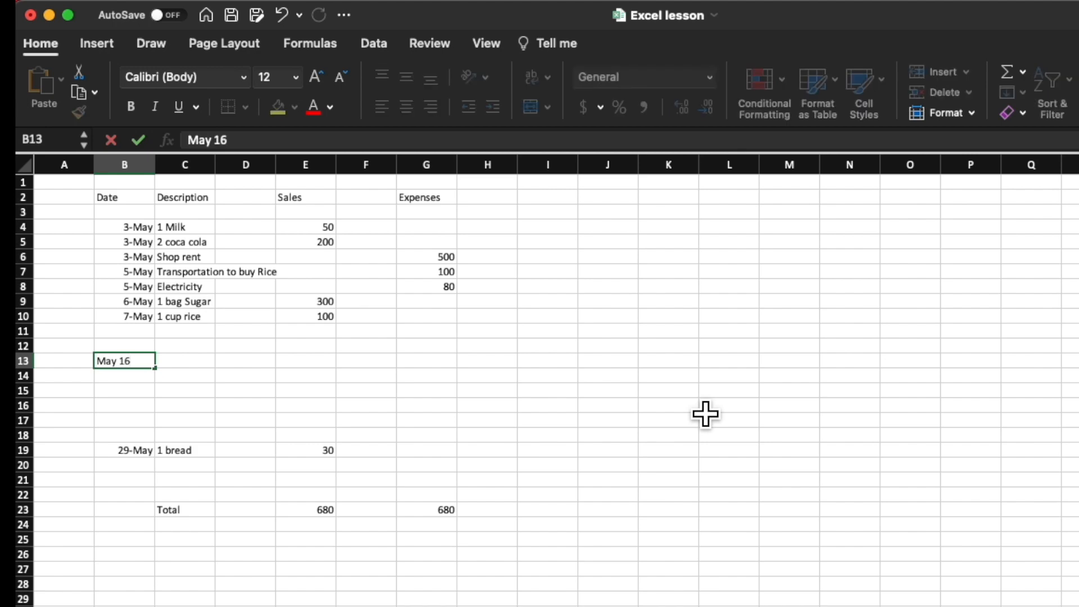
text(y 16)
key(Tab)
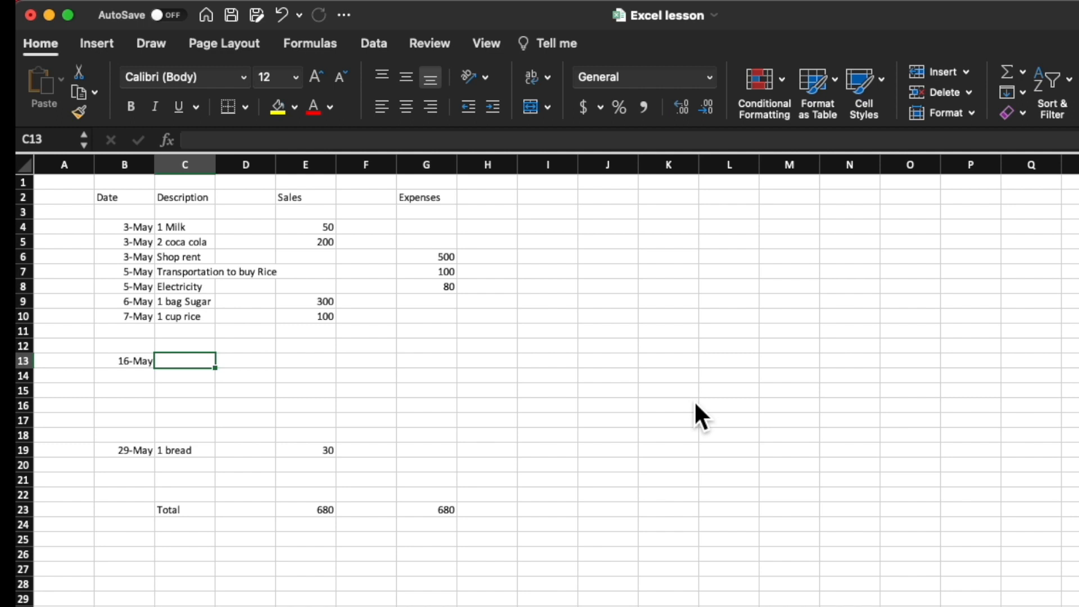
text(Carpentar)
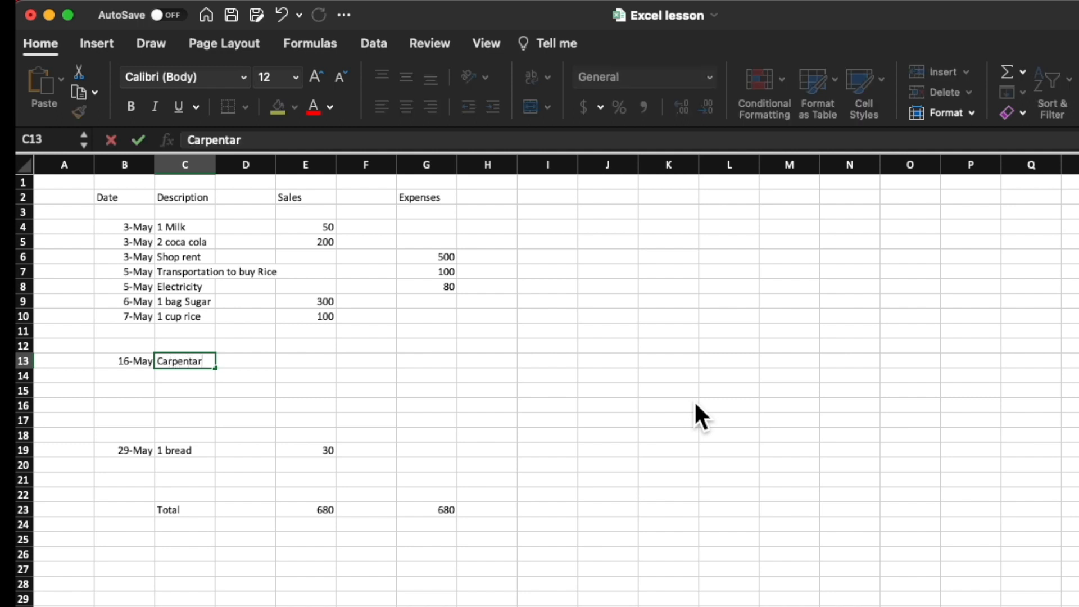
key(Return)
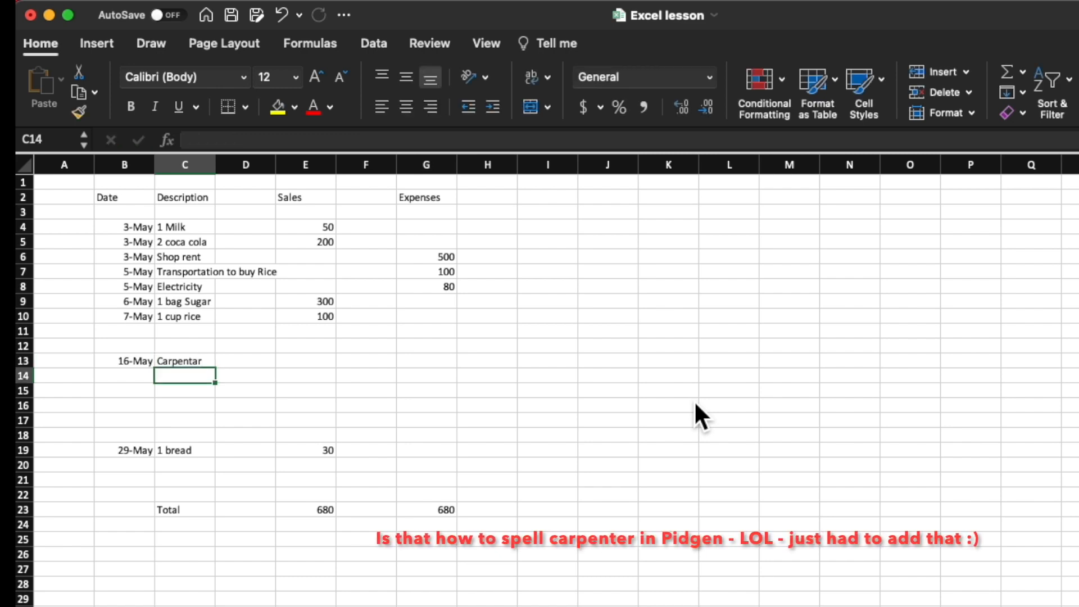
Step: Enter an expense of 600 in G13 for the May 16 transaction
click(449, 364)
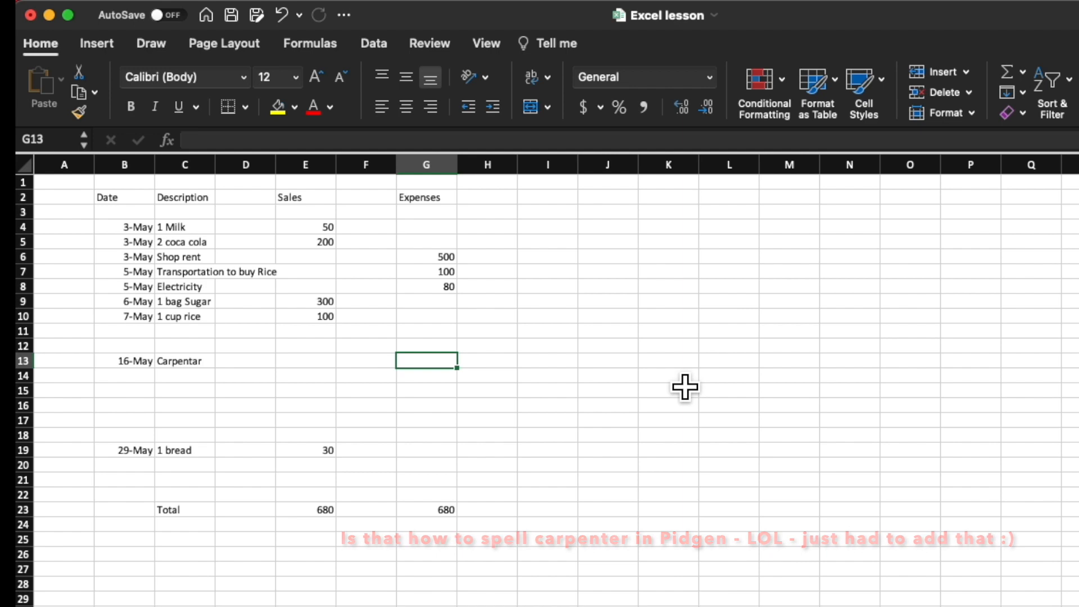
text(600)
key(BackSpace)
key(BackSpace)
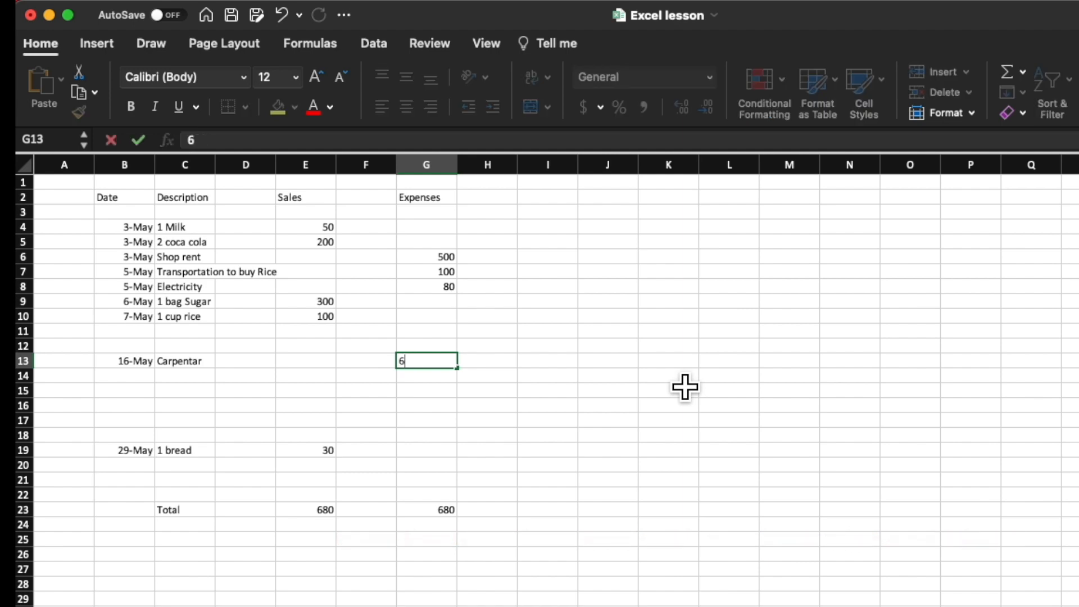
text(00)
key(Return)
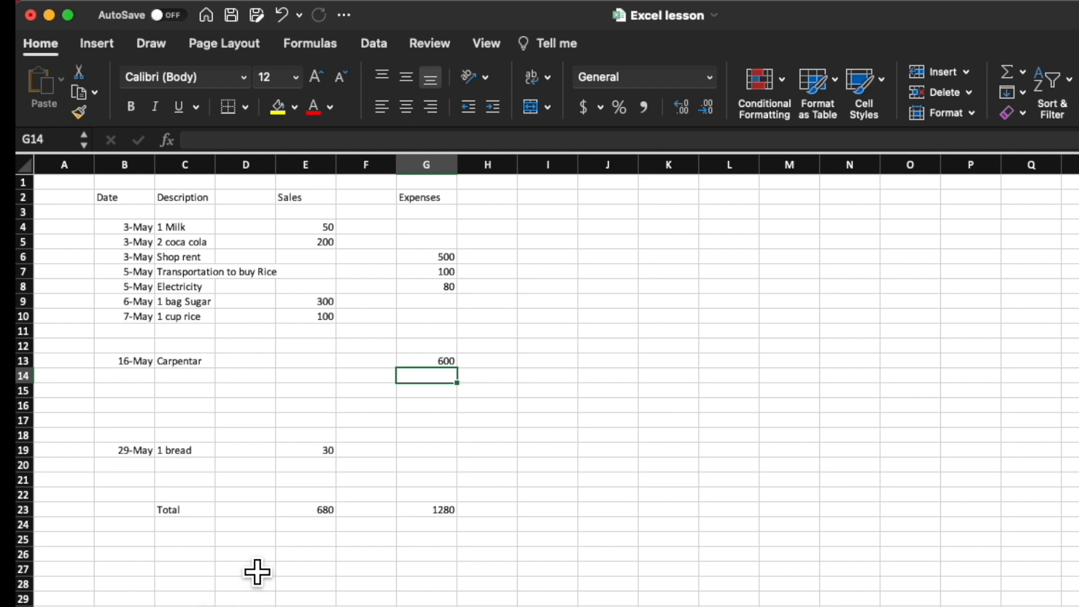
Step: Enter the label Profit or Loss in C26, below the Total row
click(208, 557)
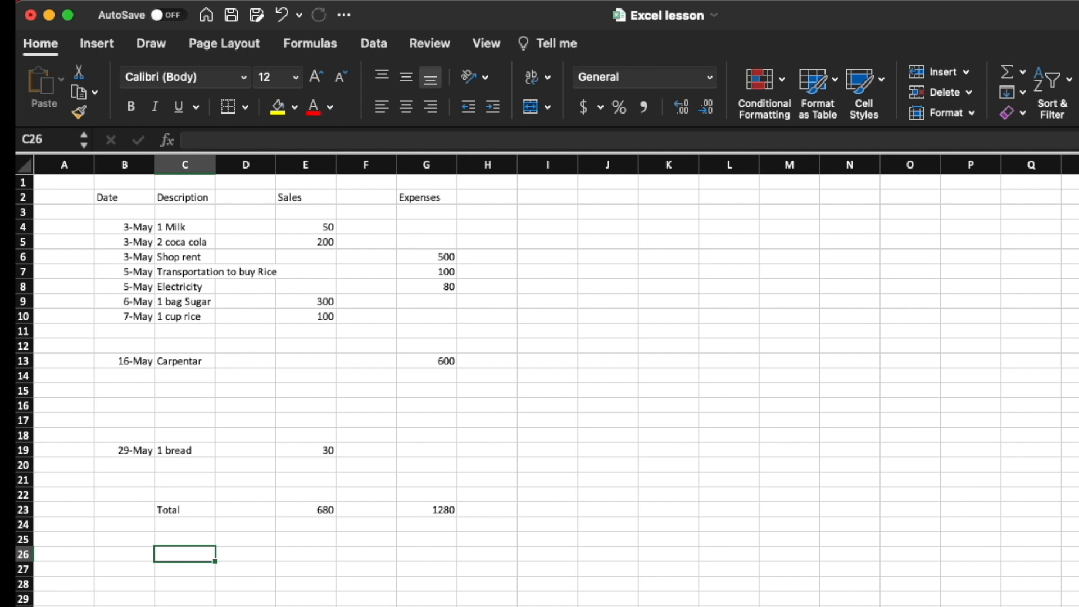
text(Profi)
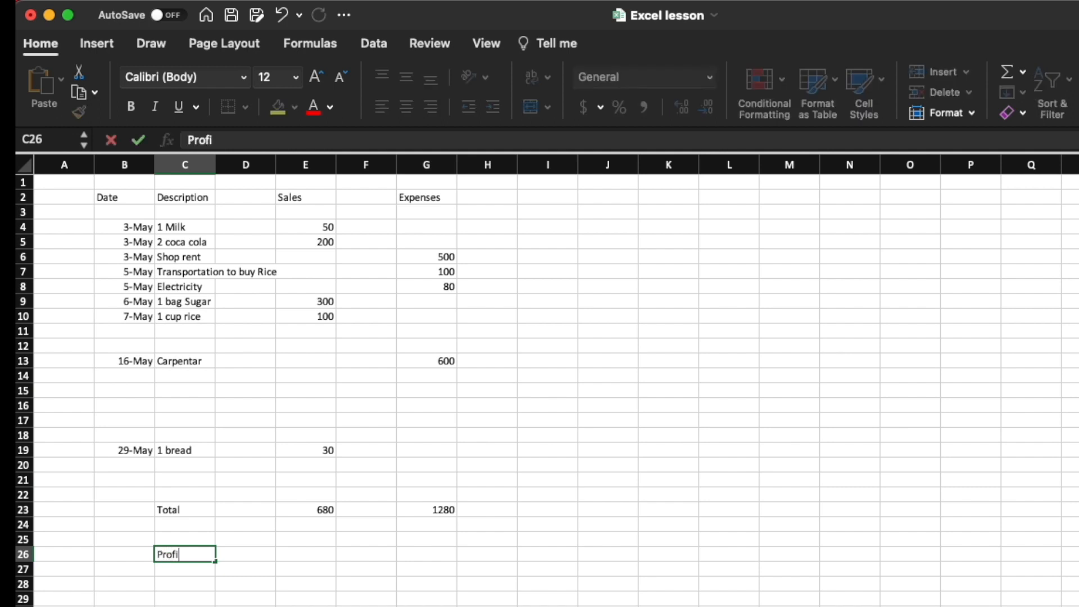
text(t or Loss)
key(Tab)
key(Tab)
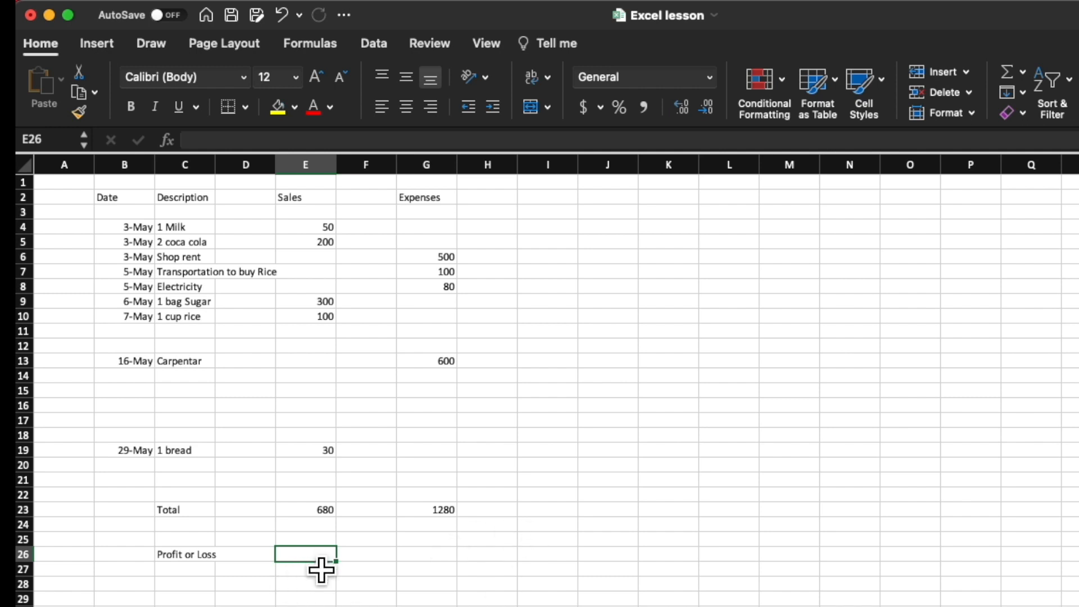
Step: Calculate the profit or loss in E26 by subtracting total expenses from total sales with =E23-G23
text(=)
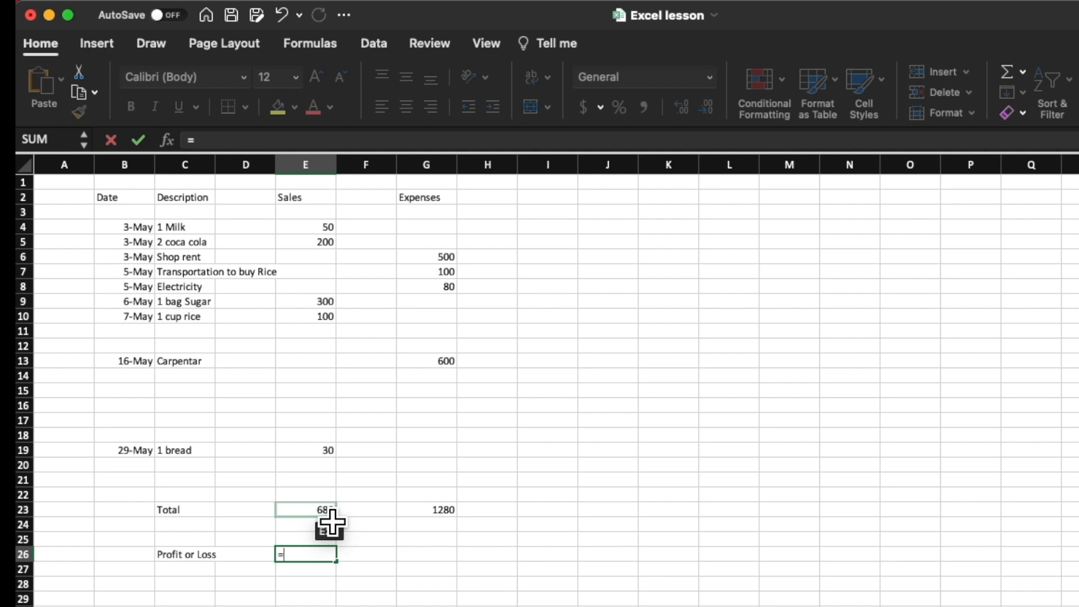
click(329, 511)
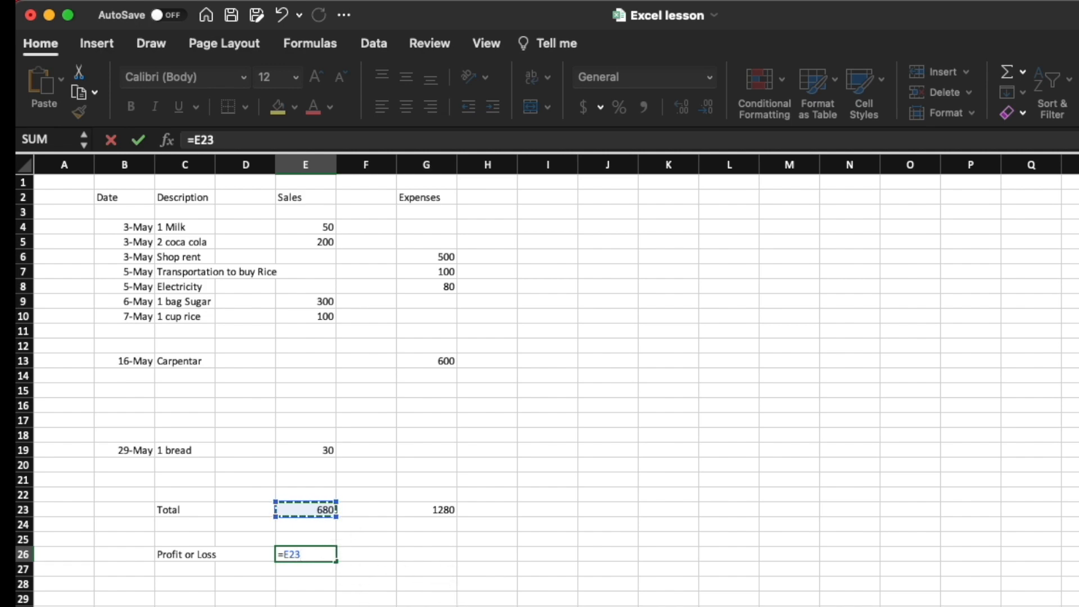
text(-)
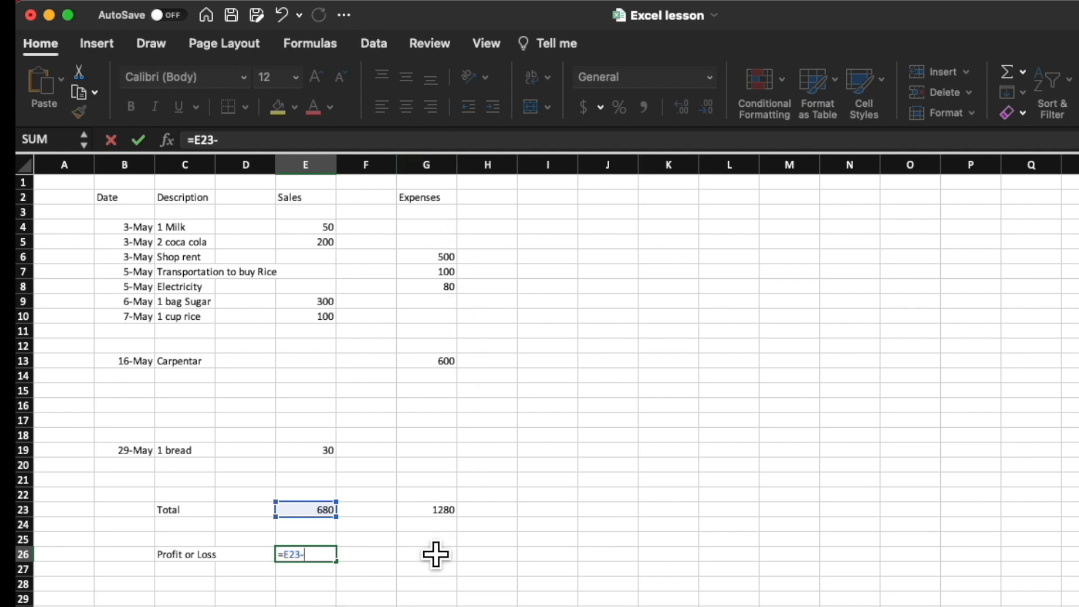
click(451, 512)
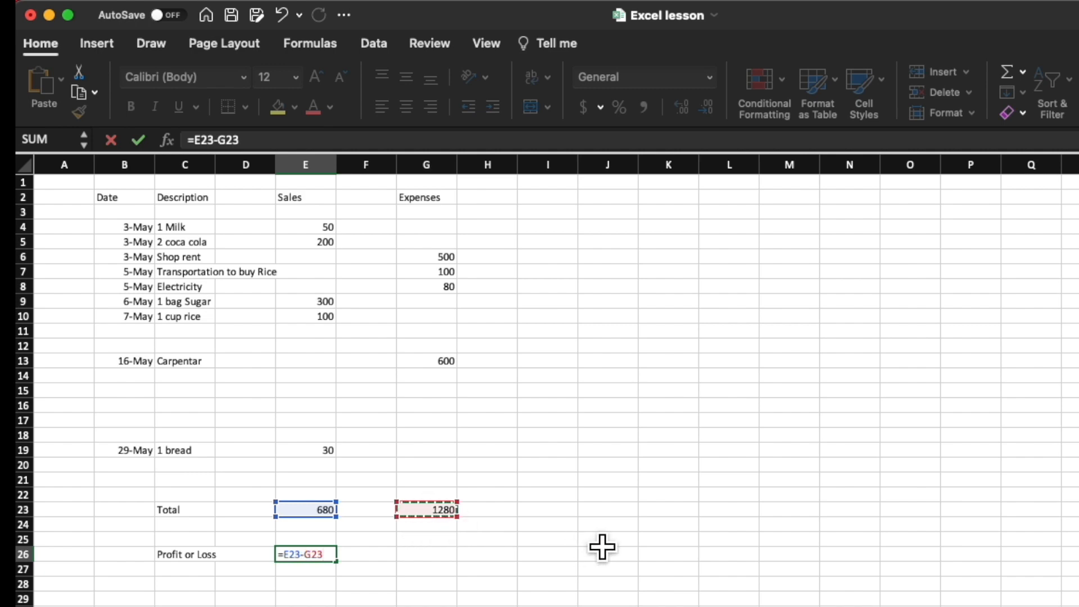
key(Return)
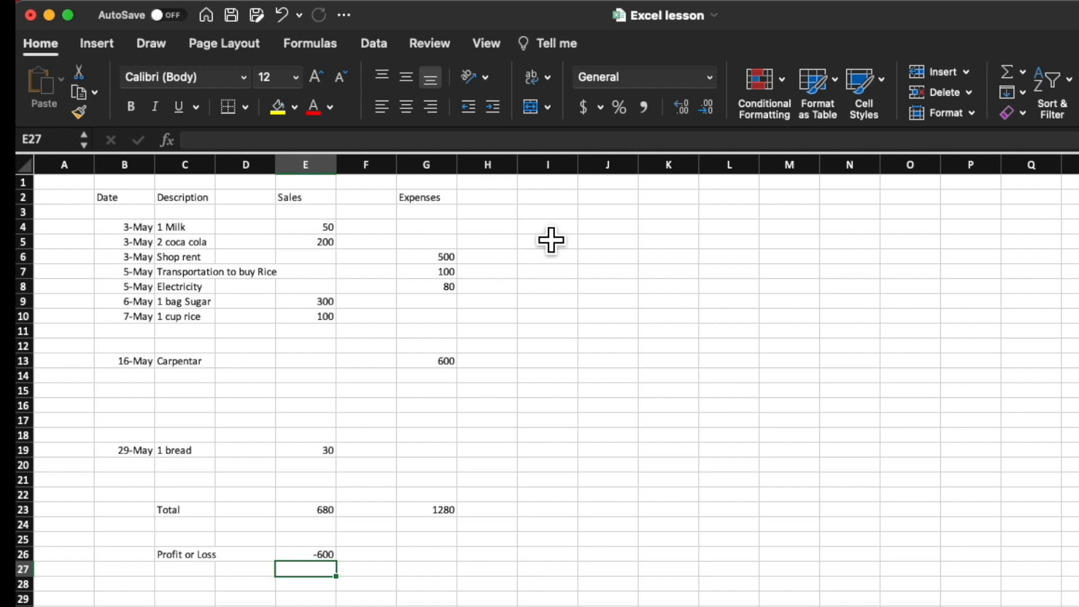
click(537, 229)
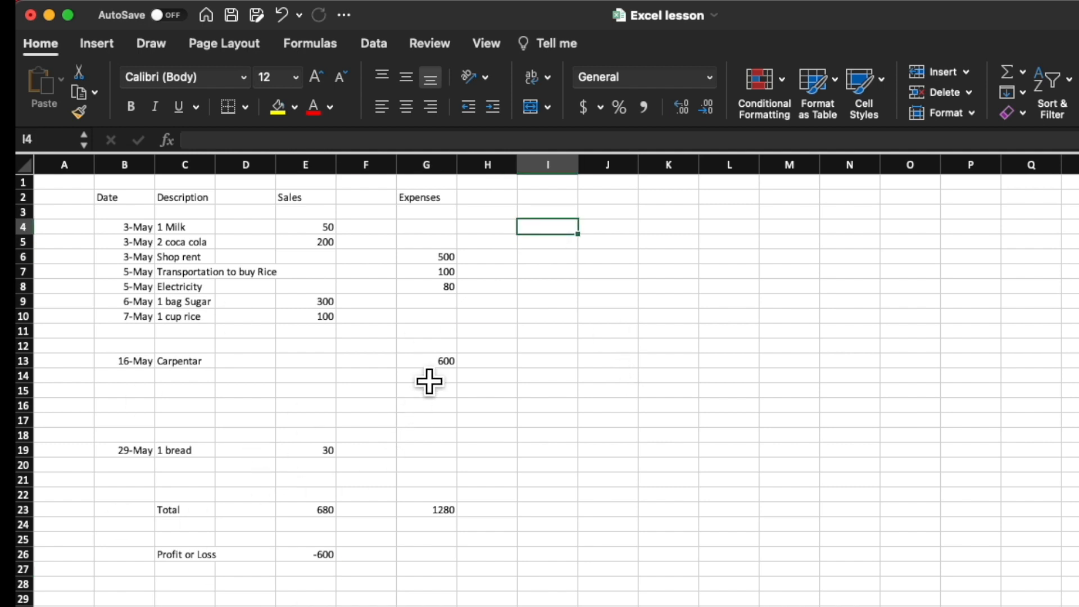
click(619, 345)
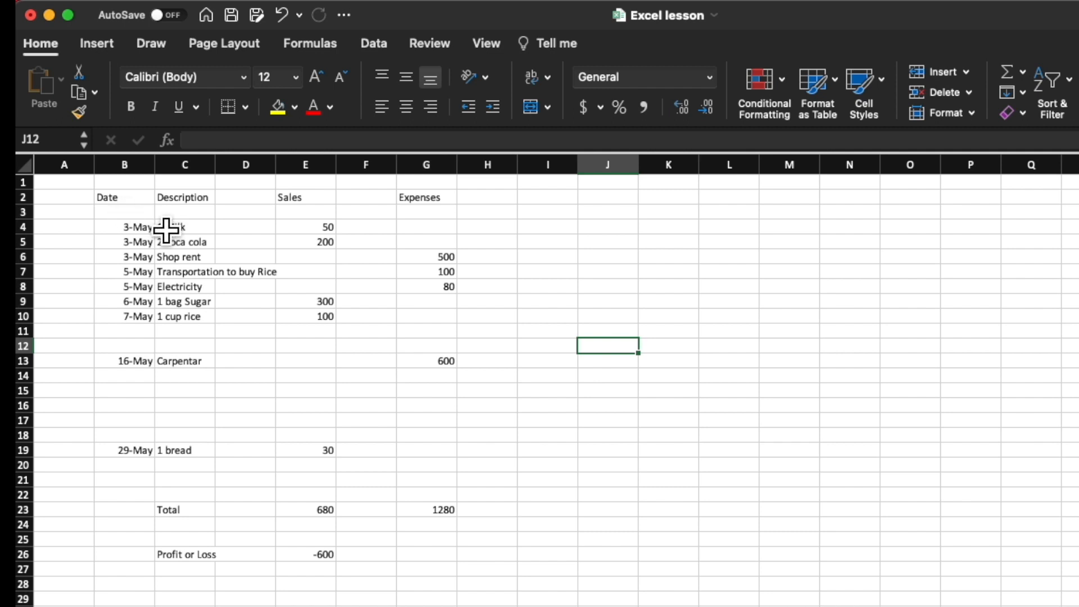
click(123, 200)
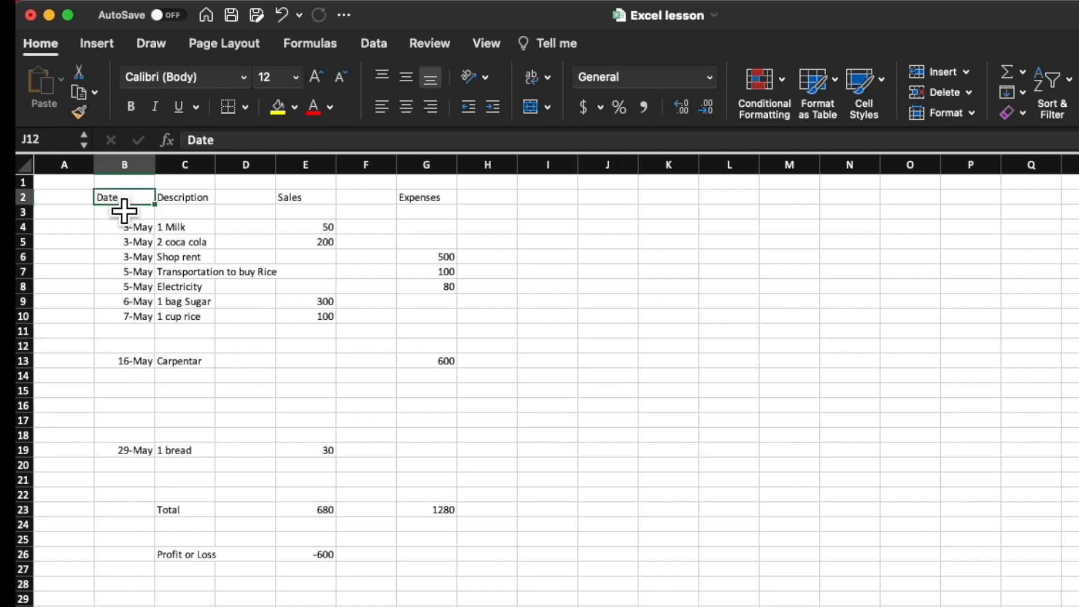
Step: Apply a thick box border around the header row cells B2:G2
drag(160, 211, 427, 211)
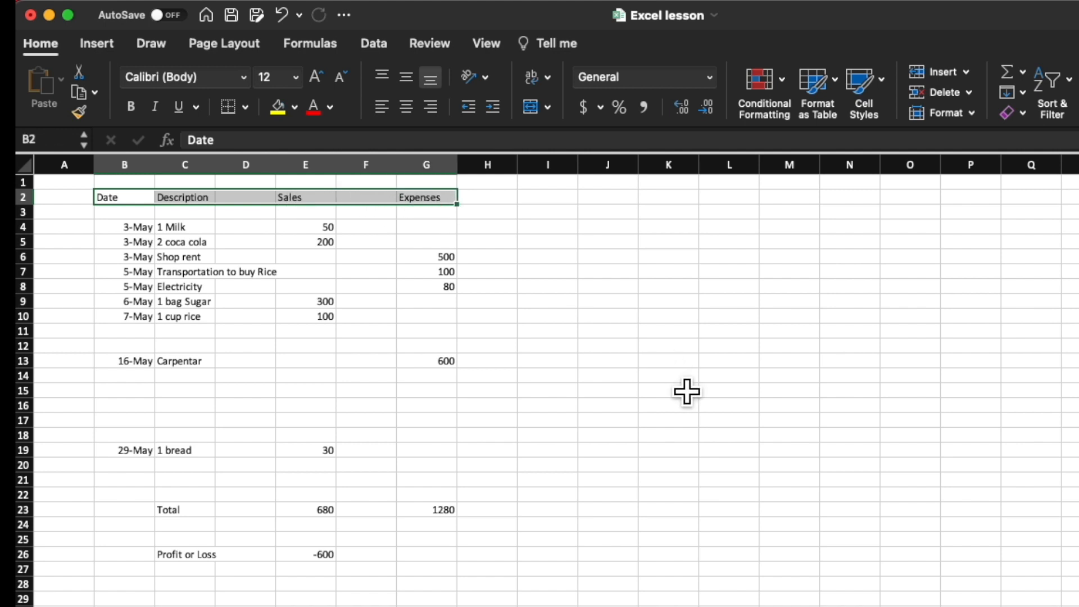
click(245, 107)
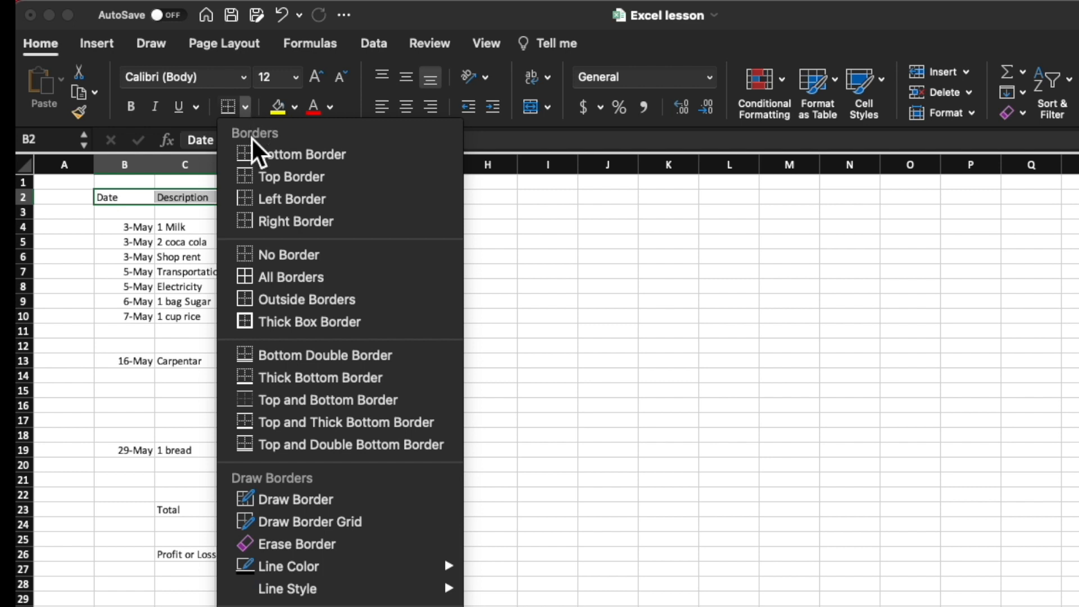
click(310, 323)
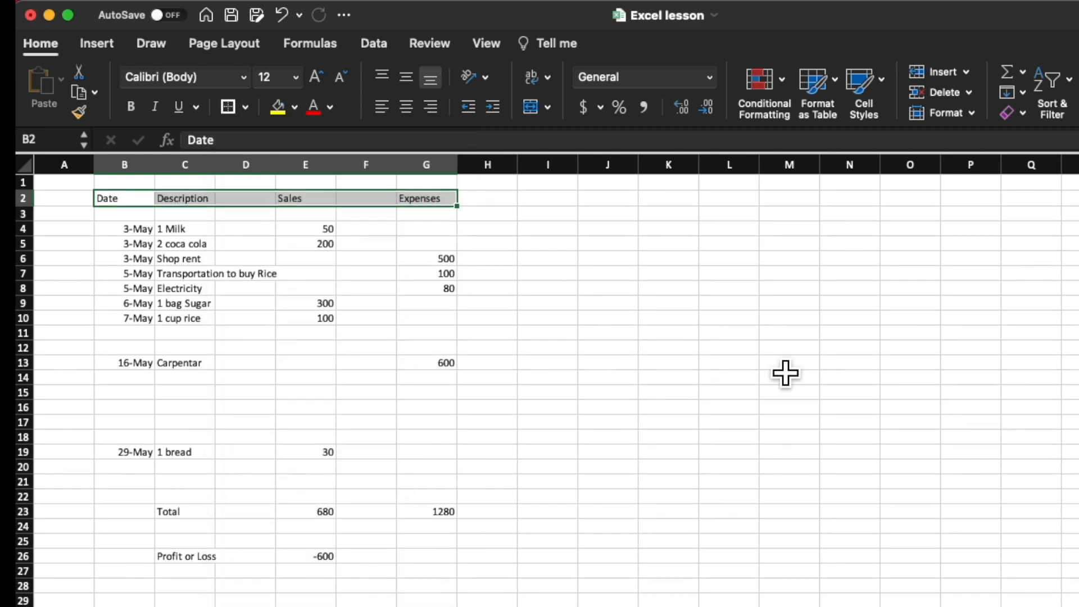
click(567, 247)
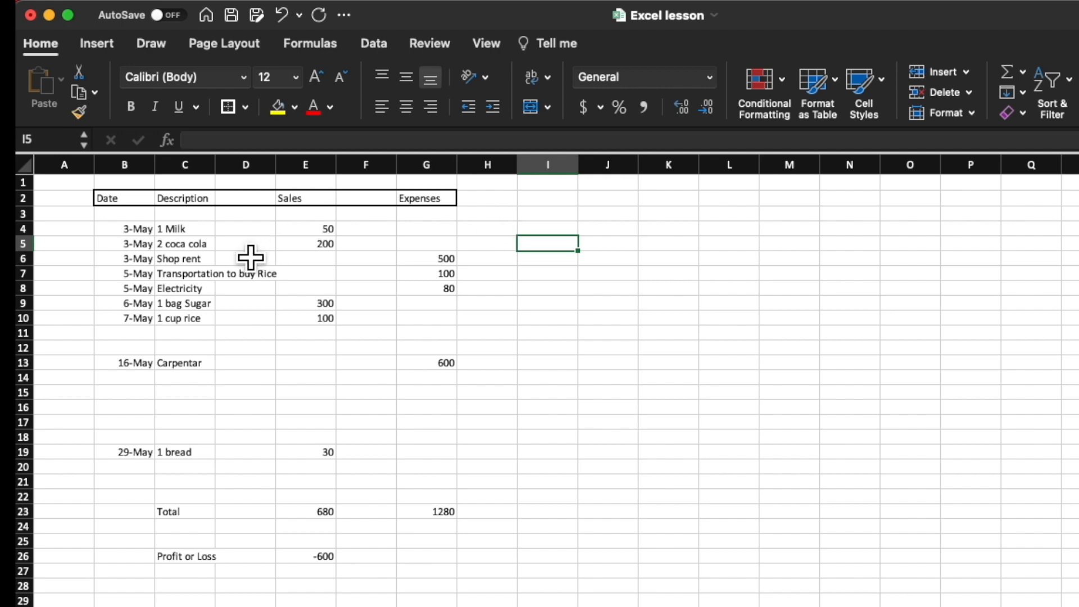
Step: Add a right border to the Date column from B2 down to B22
click(144, 204)
drag(146, 213, 136, 565)
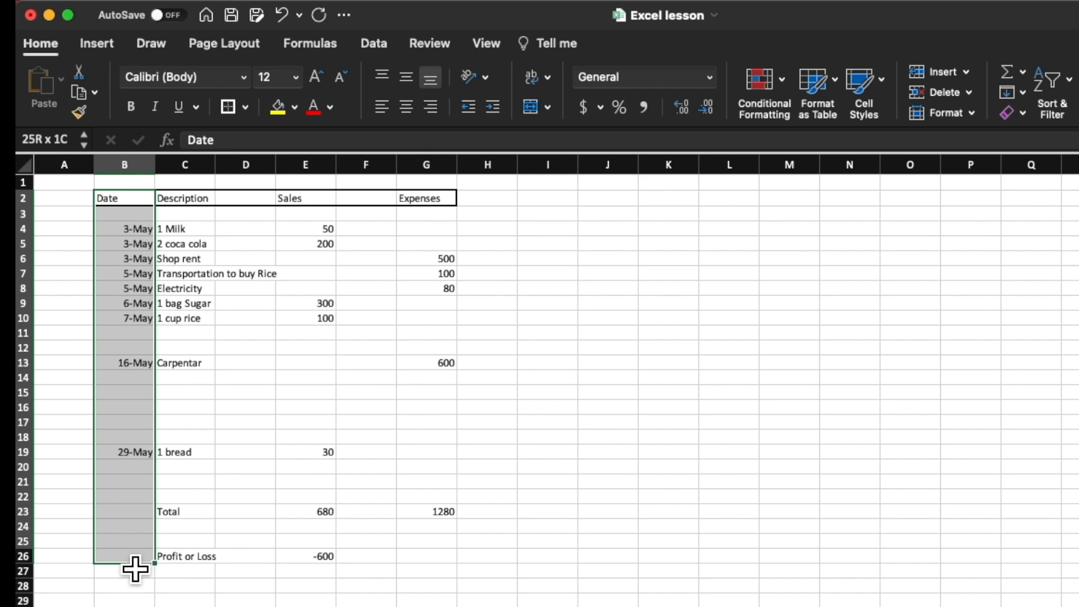
drag(135, 569, 137, 510)
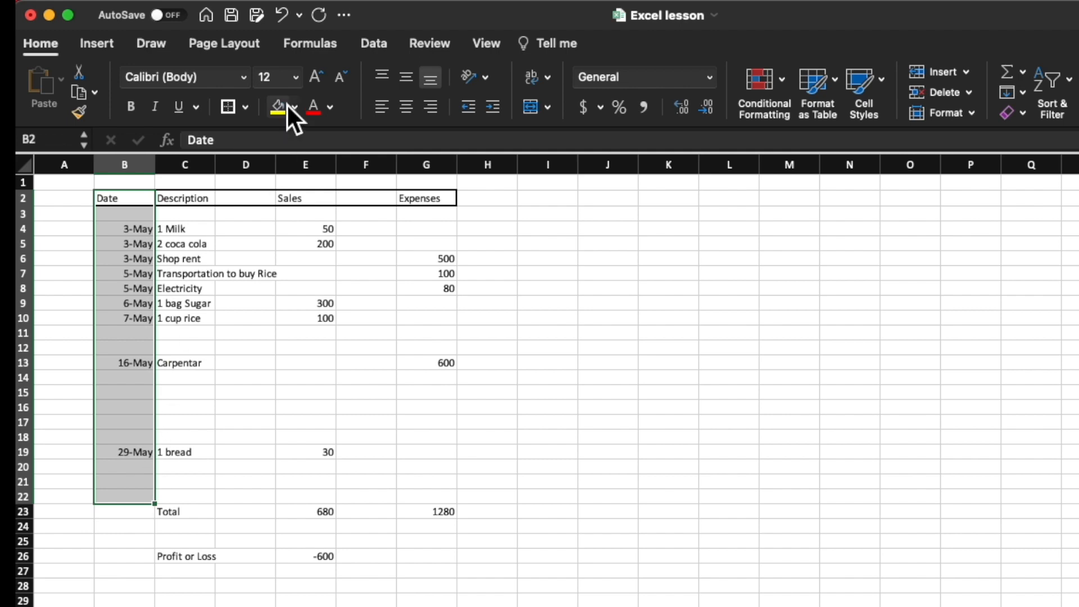
click(248, 108)
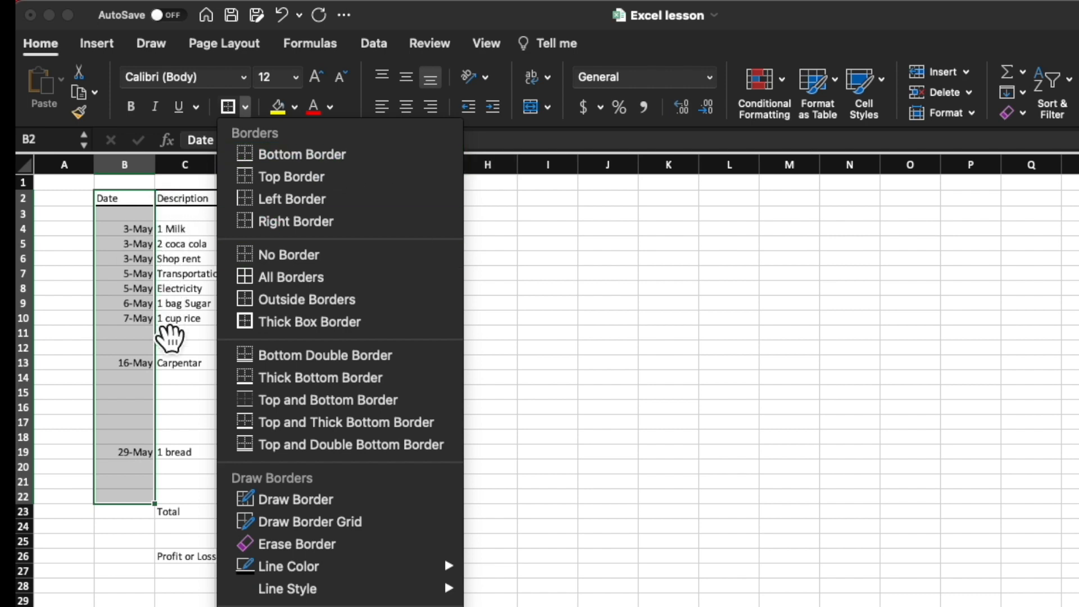
click(295, 225)
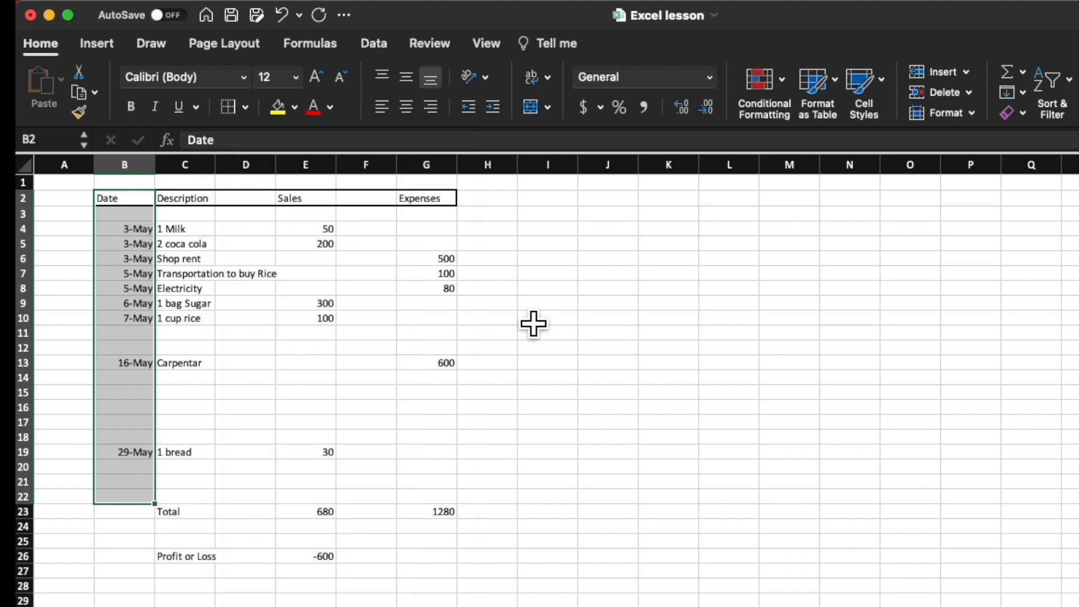
click(247, 407)
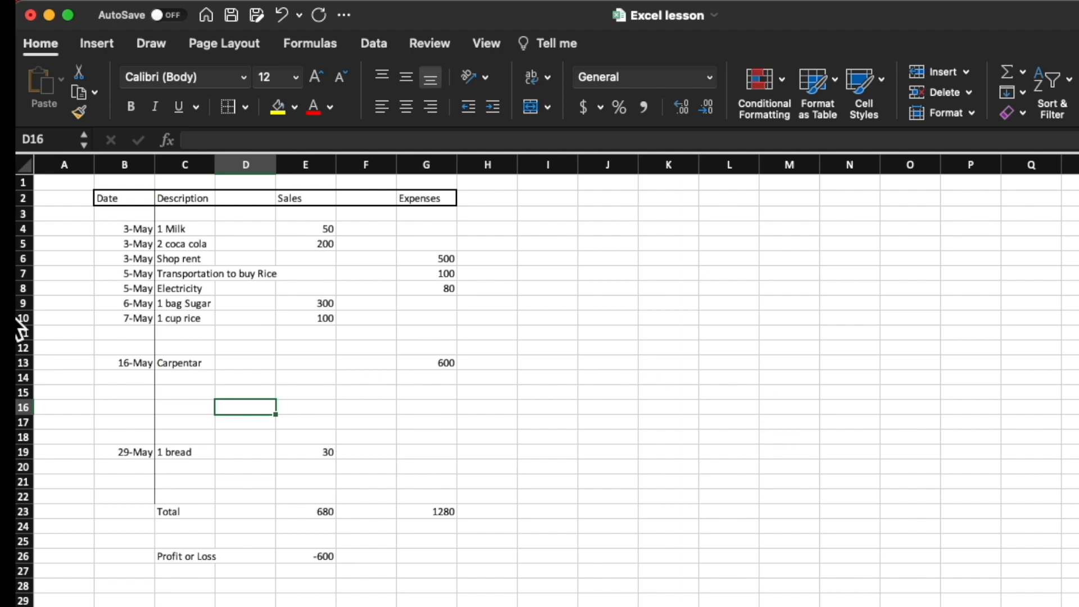
Step: Add a right border to the Description column from C2 down to C22
click(203, 204)
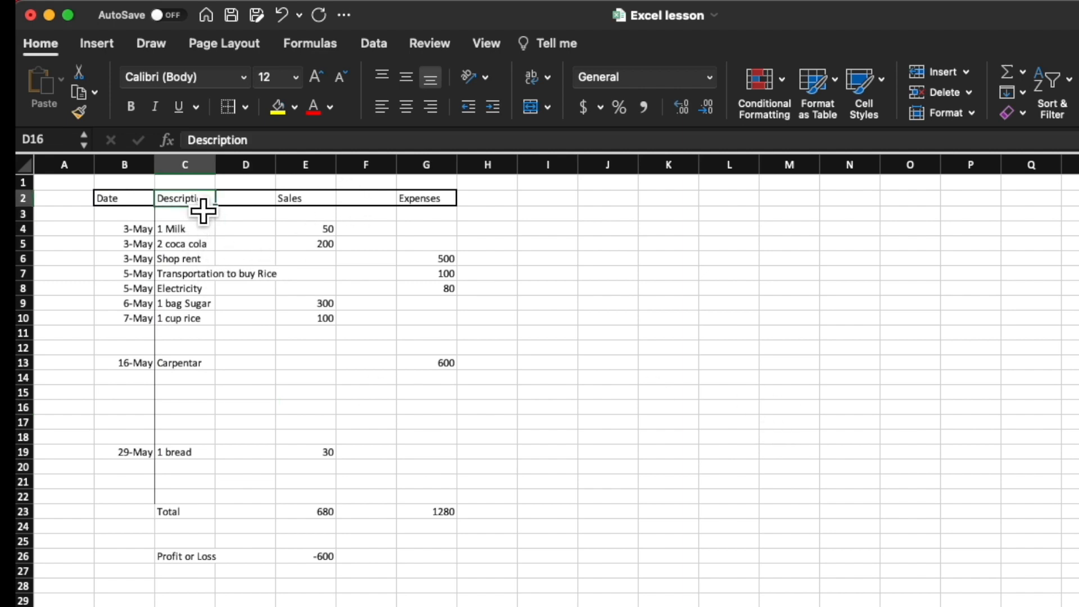
drag(203, 213, 206, 510)
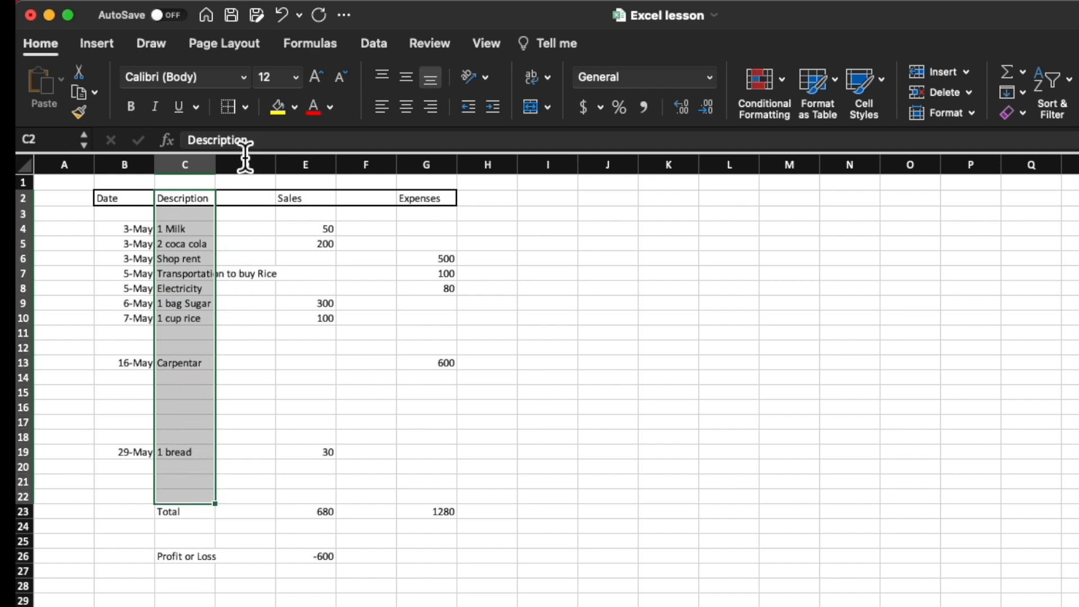
click(253, 110)
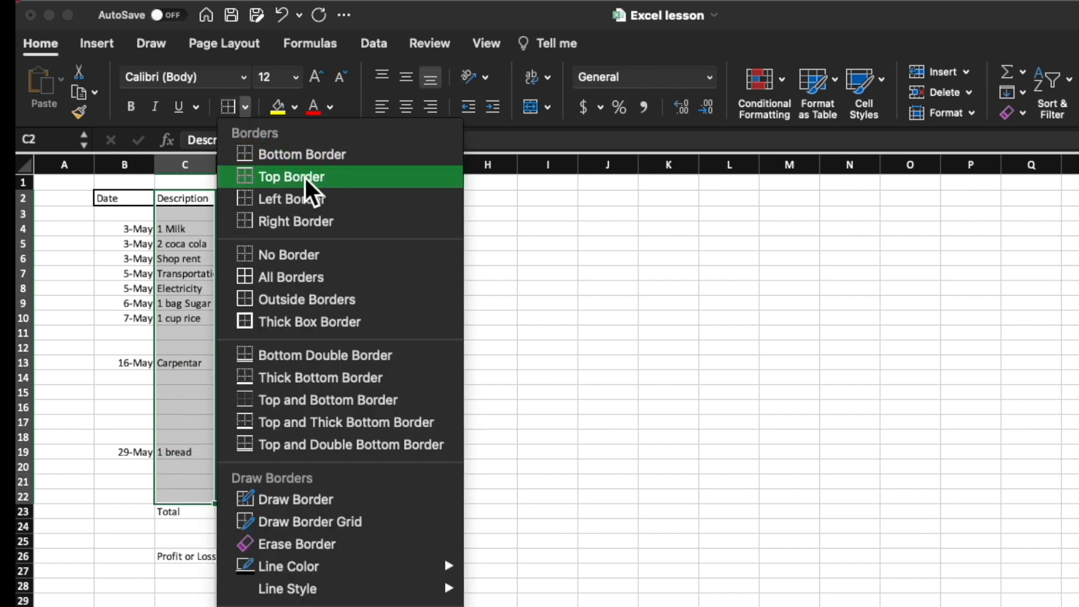
click(302, 225)
click(626, 423)
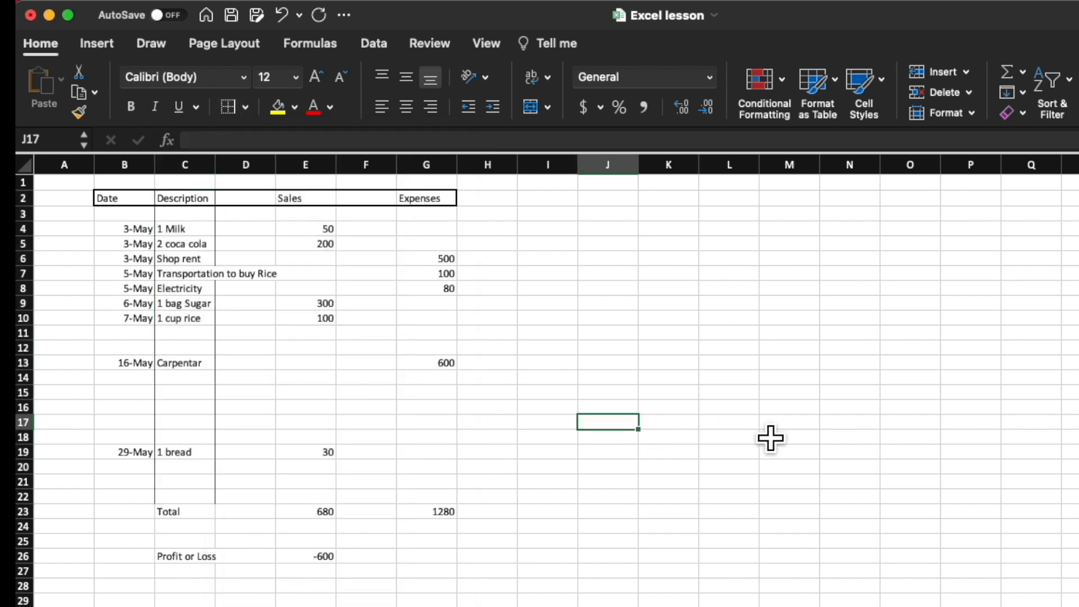
Step: Add right and left borders to the Sales column from E2 down to E22
drag(318, 202, 316, 504)
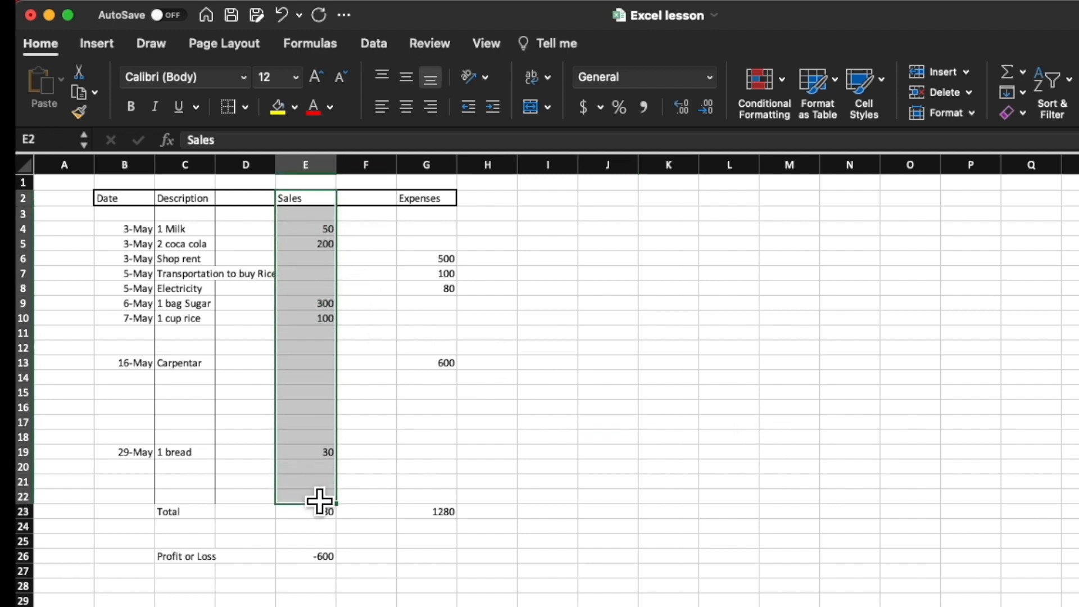
click(245, 107)
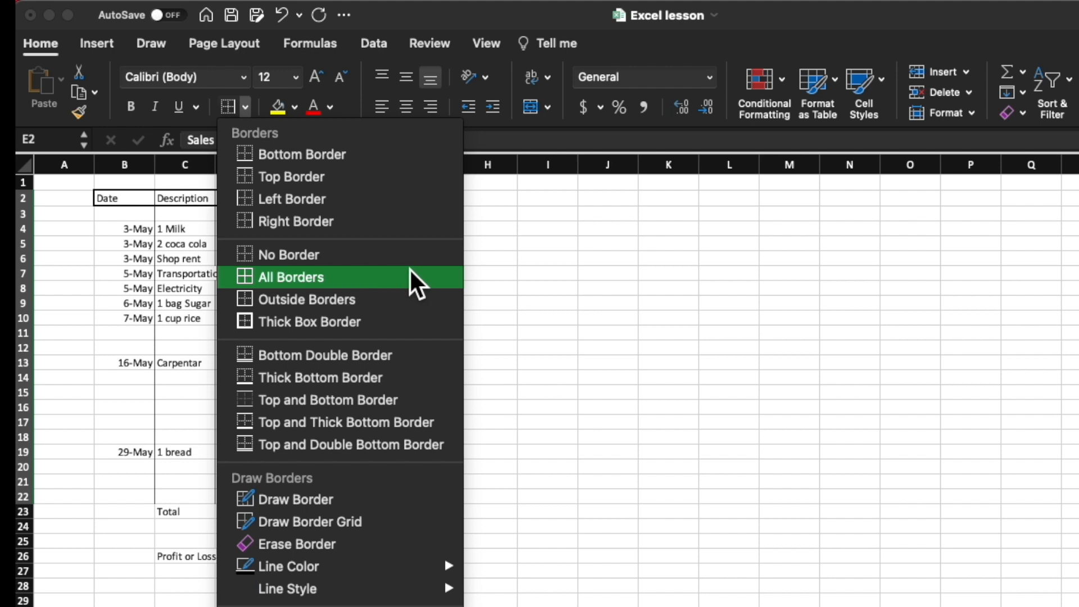
click(313, 225)
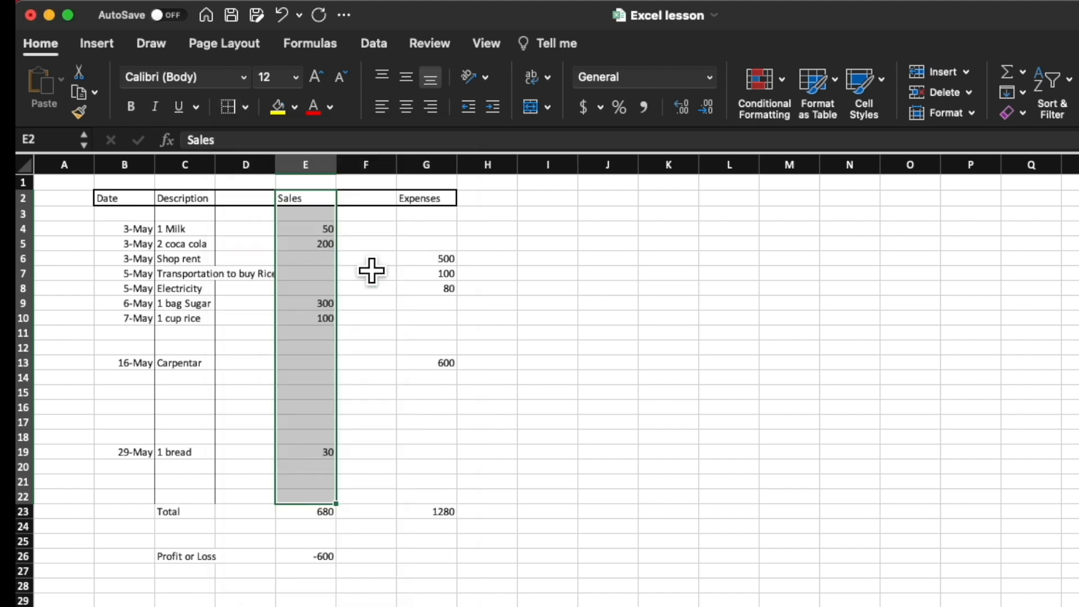
click(250, 109)
click(258, 197)
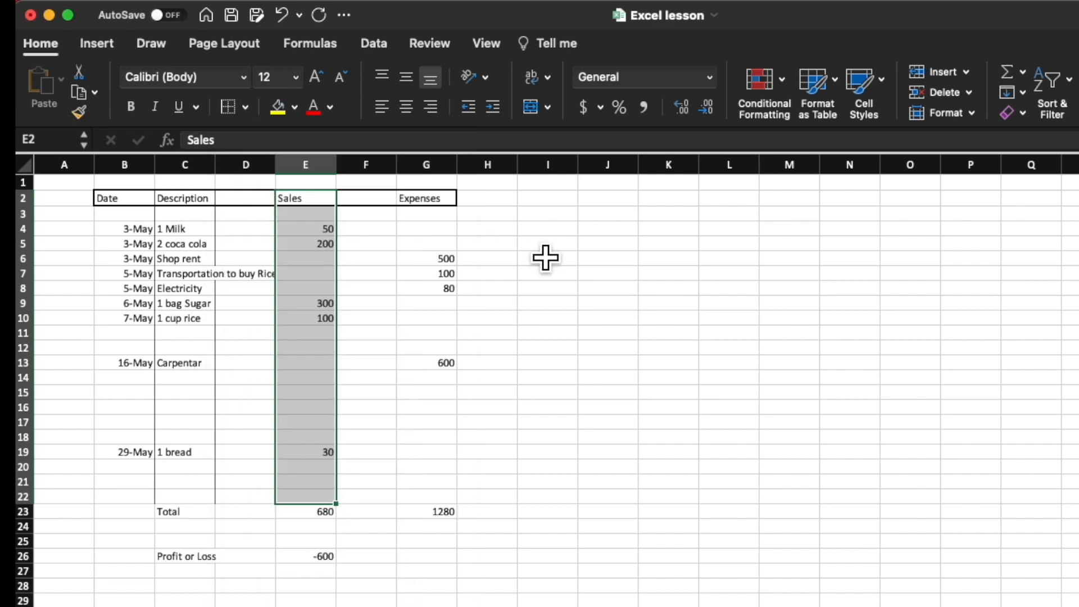
click(548, 365)
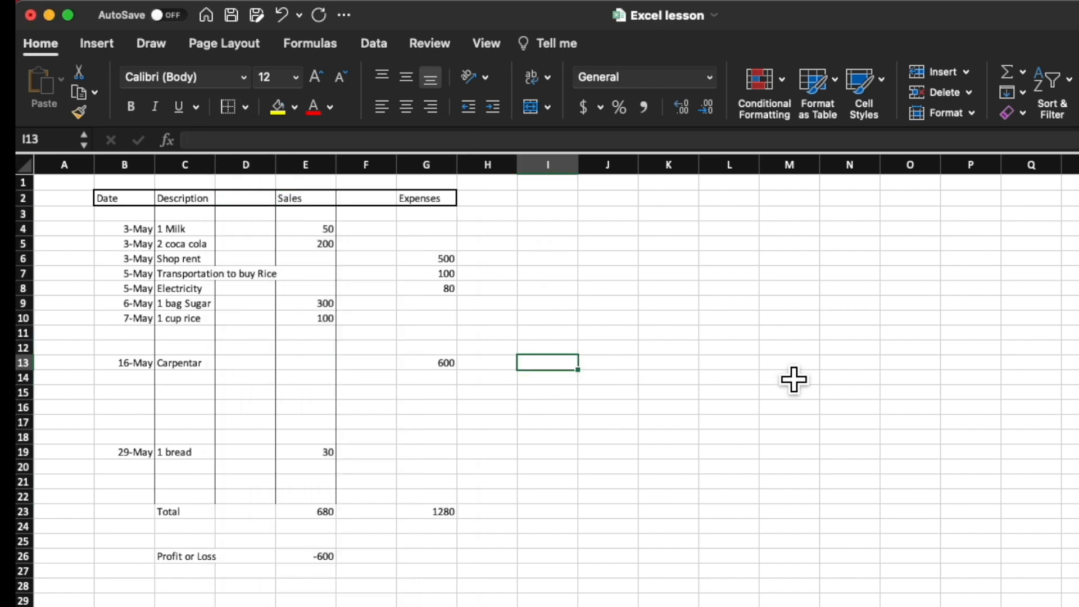
Step: Add left and right borders to the Expenses column from G2 down to G22
drag(430, 198, 436, 500)
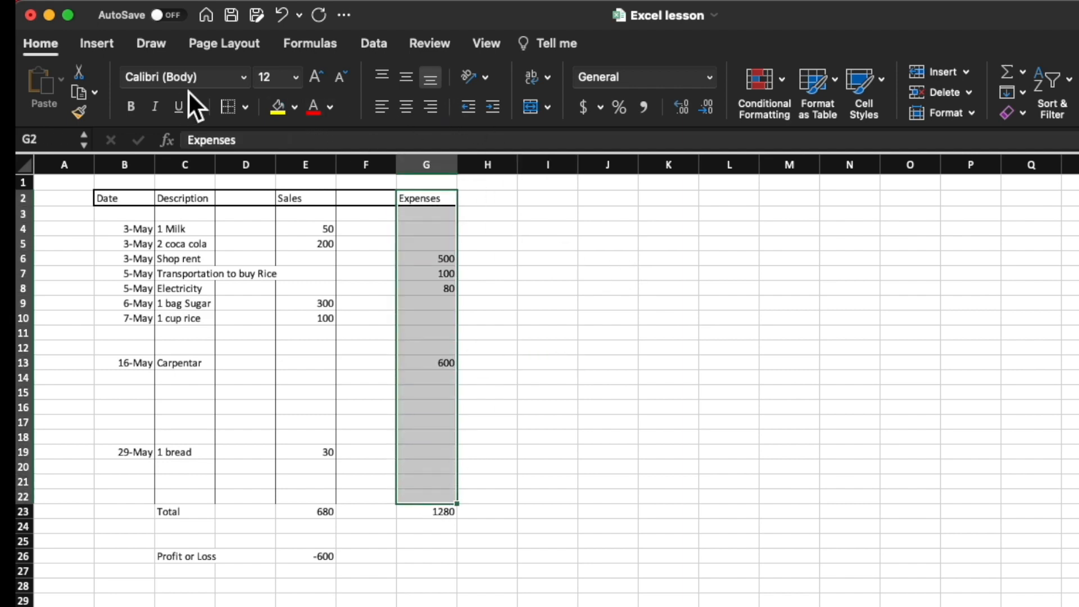
click(245, 107)
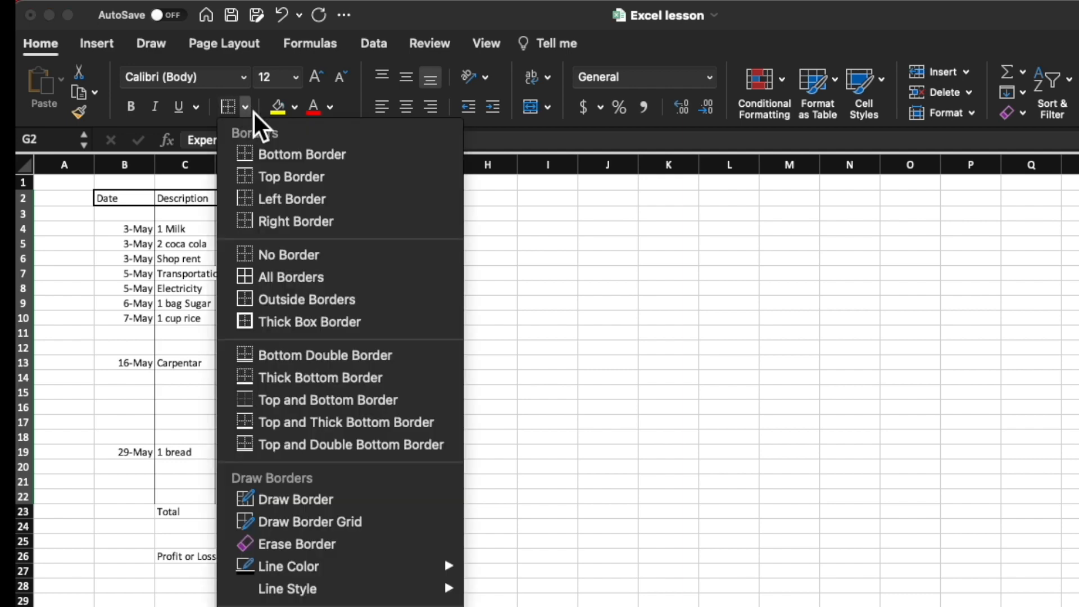
click(292, 221)
click(606, 320)
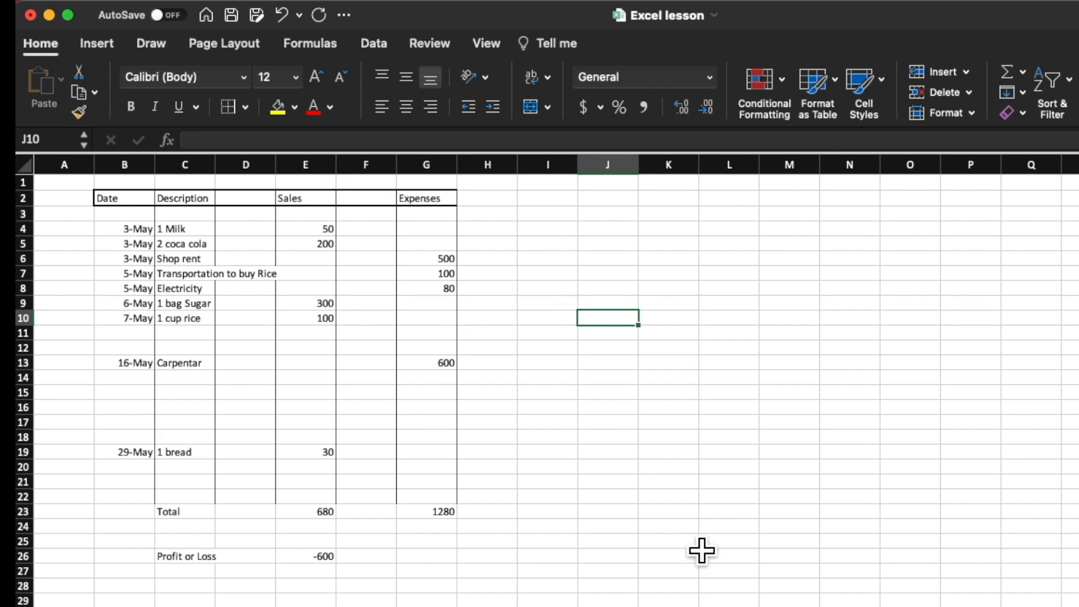
Step: Apply a thick box border around the Total row cells B23:G23
click(133, 526)
drag(133, 526, 461, 533)
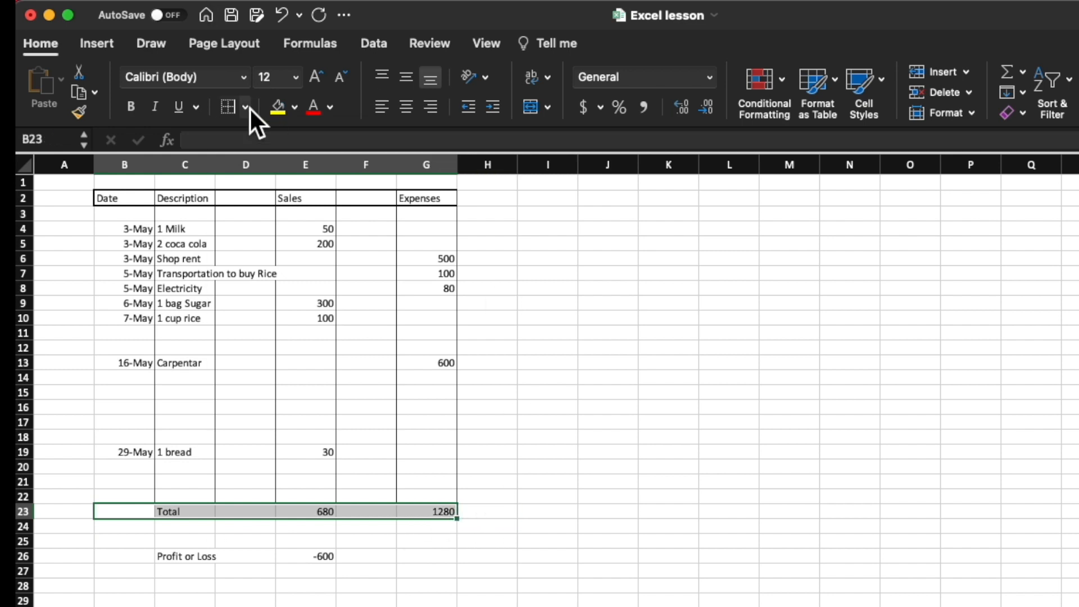
click(245, 107)
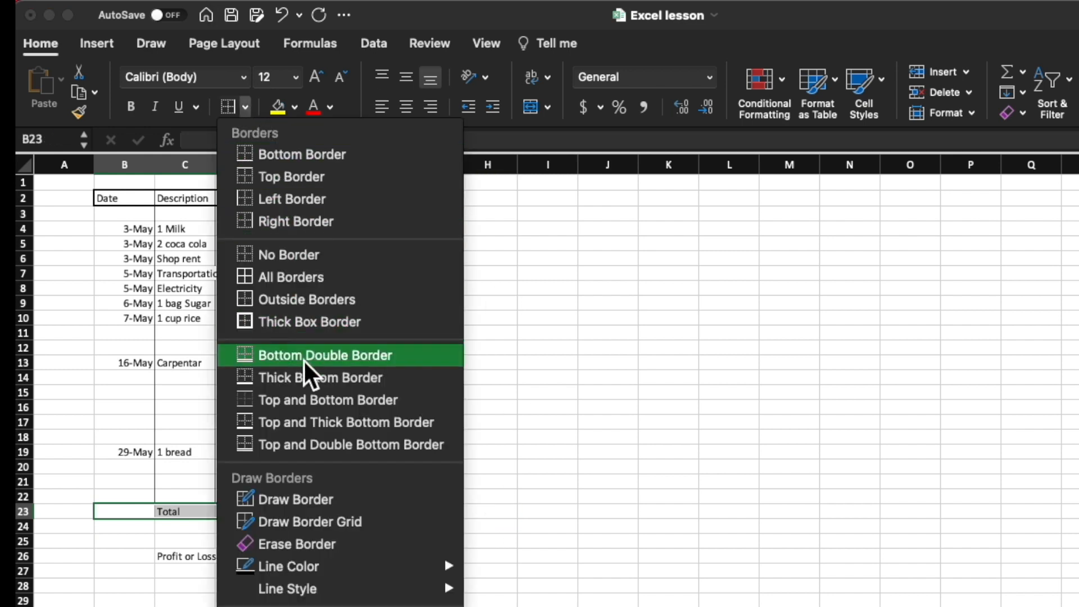
click(317, 325)
click(634, 501)
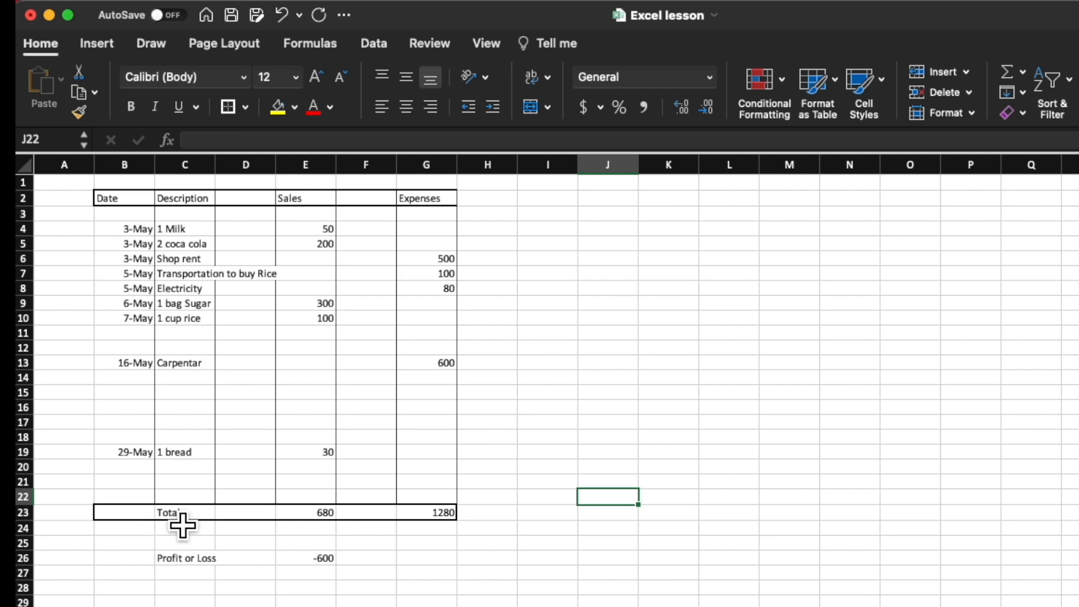
Step: Fill the Total row cells B23:G23 with a light blue theme color
drag(133, 529, 445, 525)
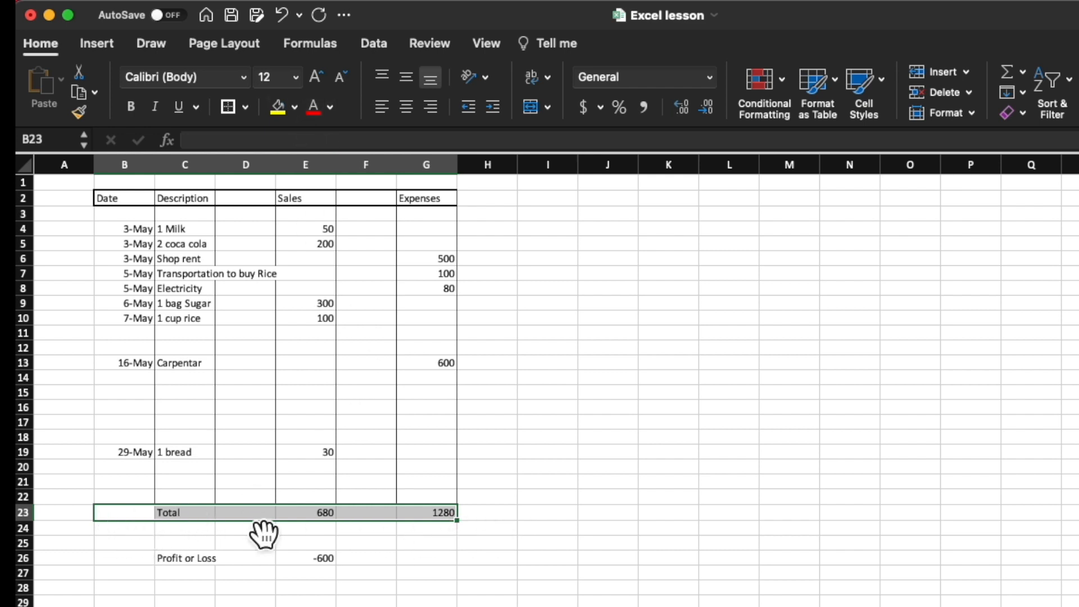
click(296, 115)
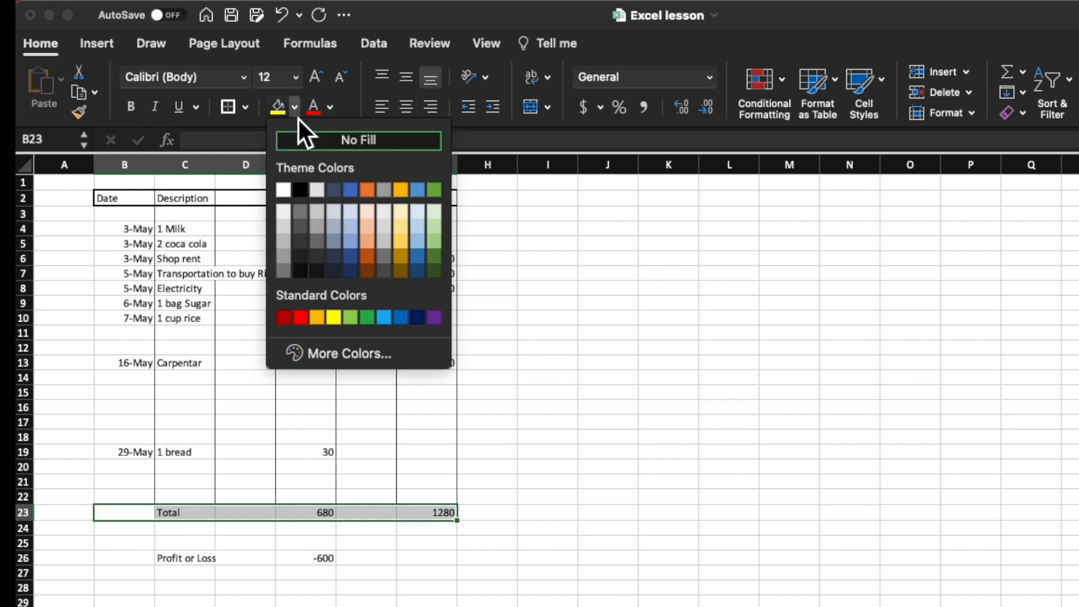
click(350, 224)
click(685, 454)
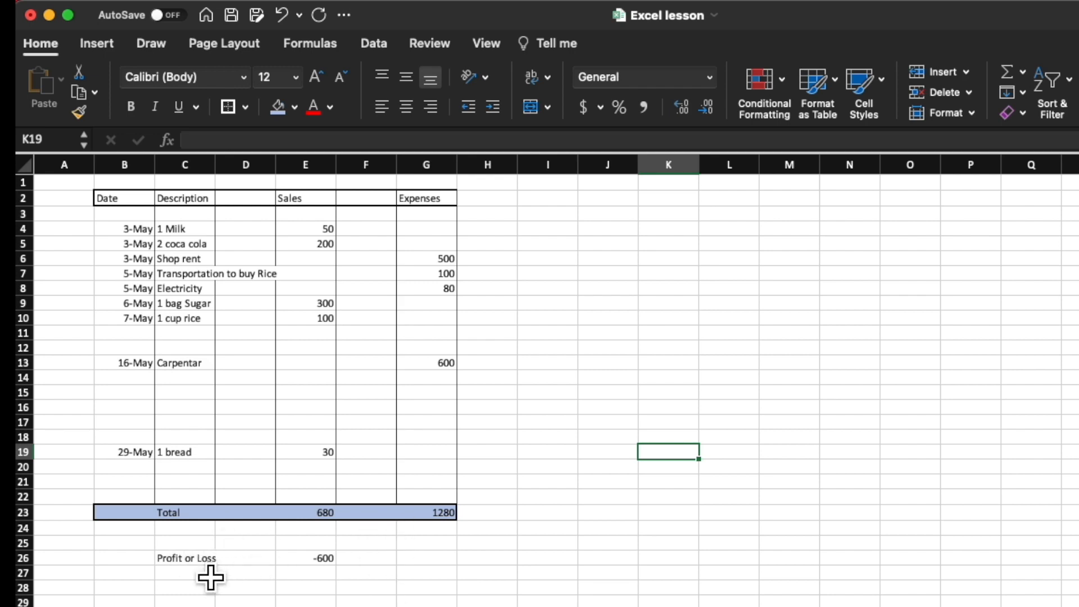
Step: Fill the Profit or Loss cells C26:E26 with a light orange theme color
drag(185, 575, 307, 576)
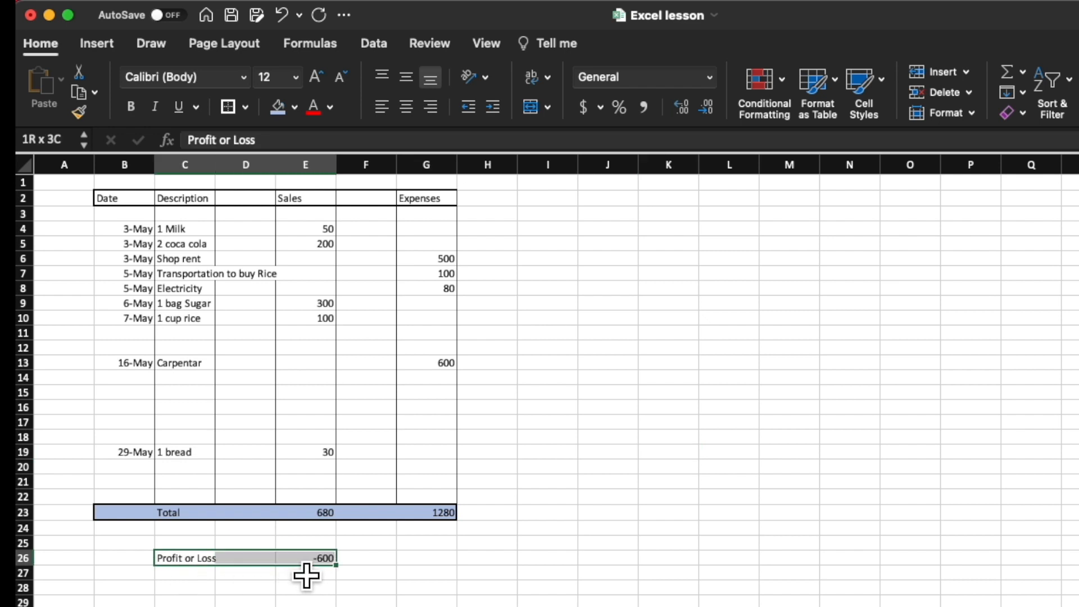
click(297, 111)
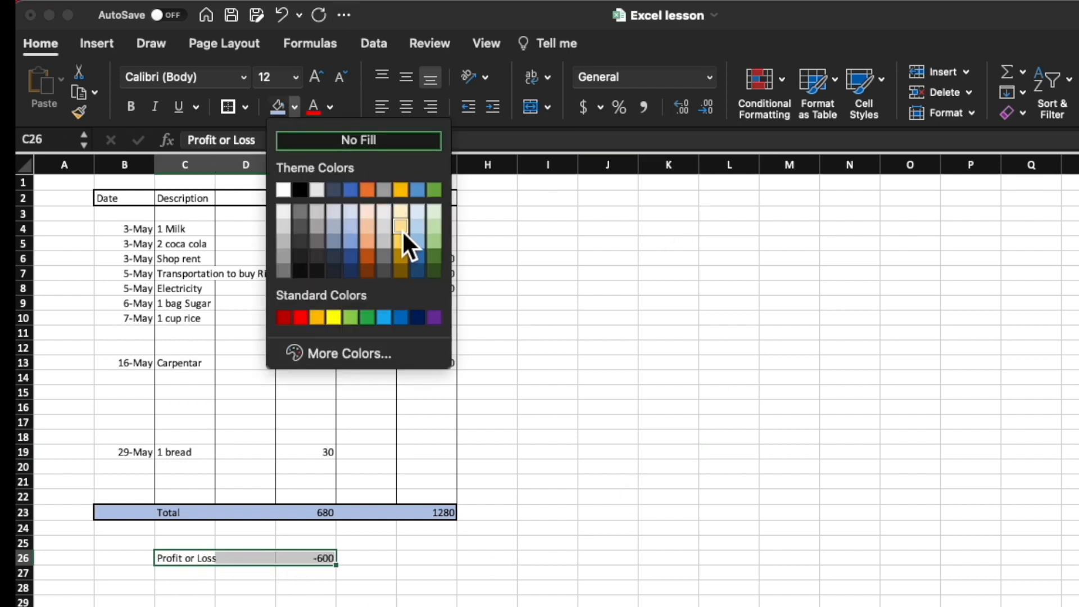
click(376, 226)
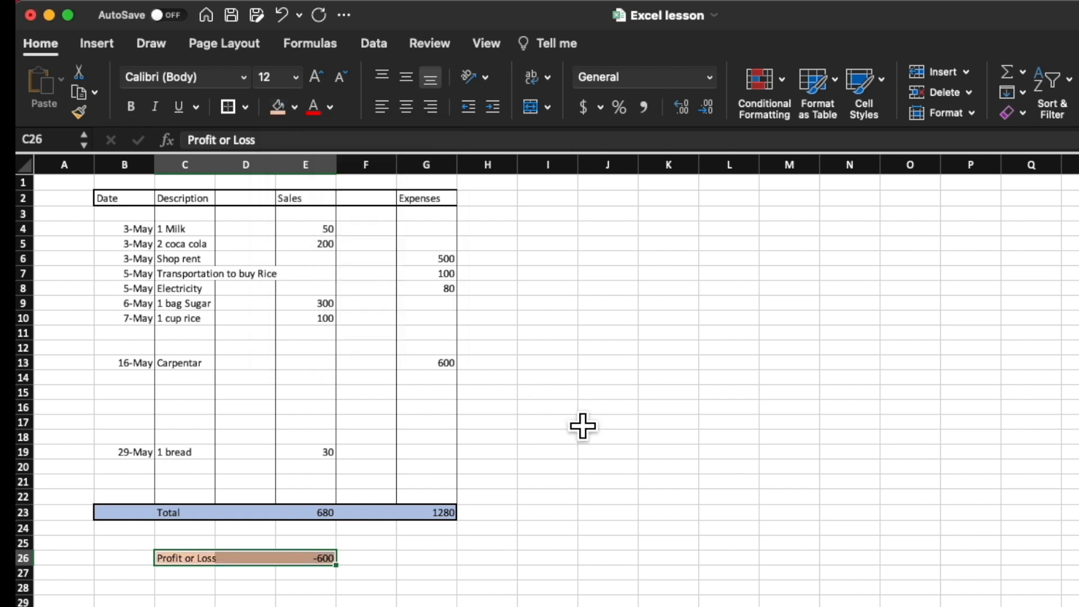
click(604, 436)
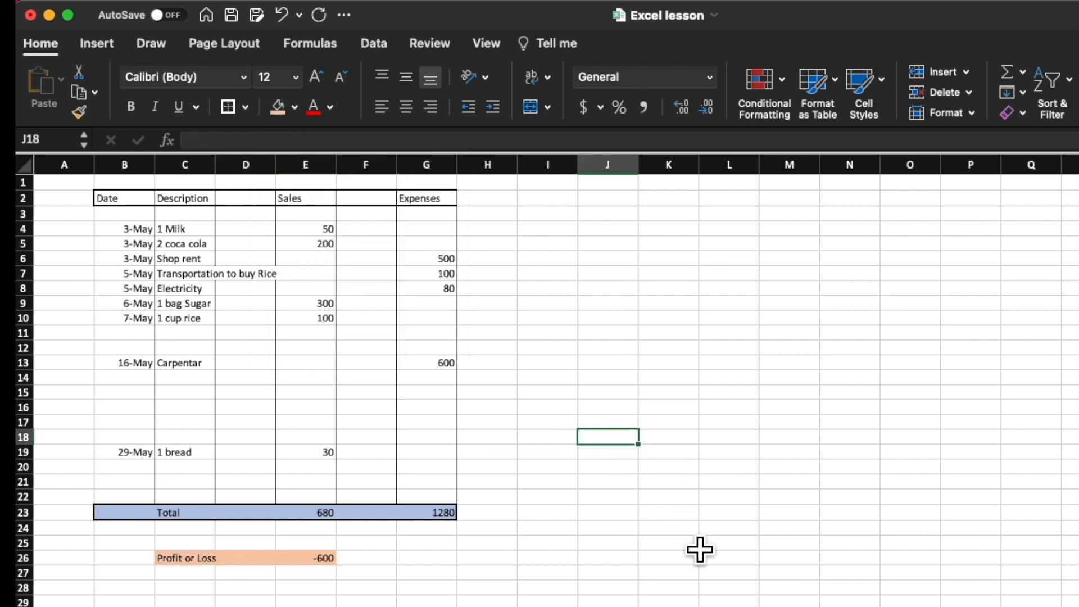